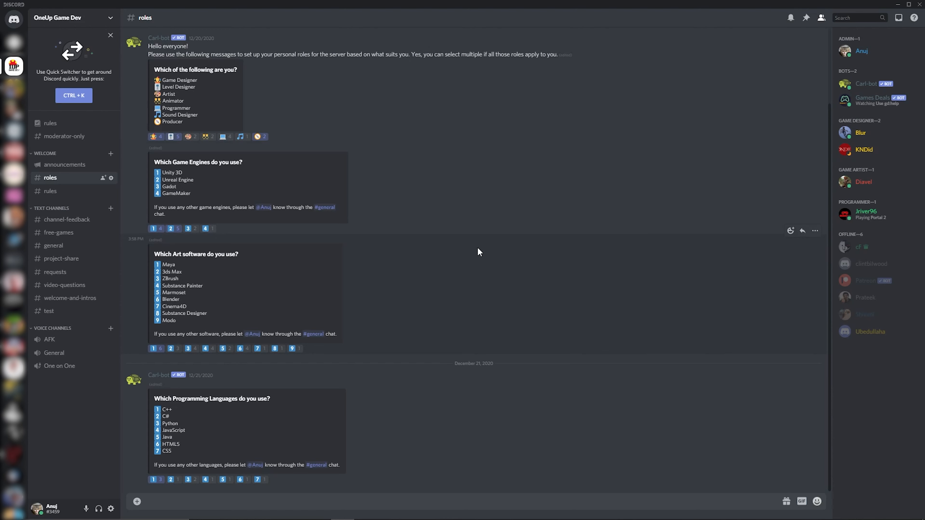
- Look through the server's general channel and return to the roles channel
click(75, 246)
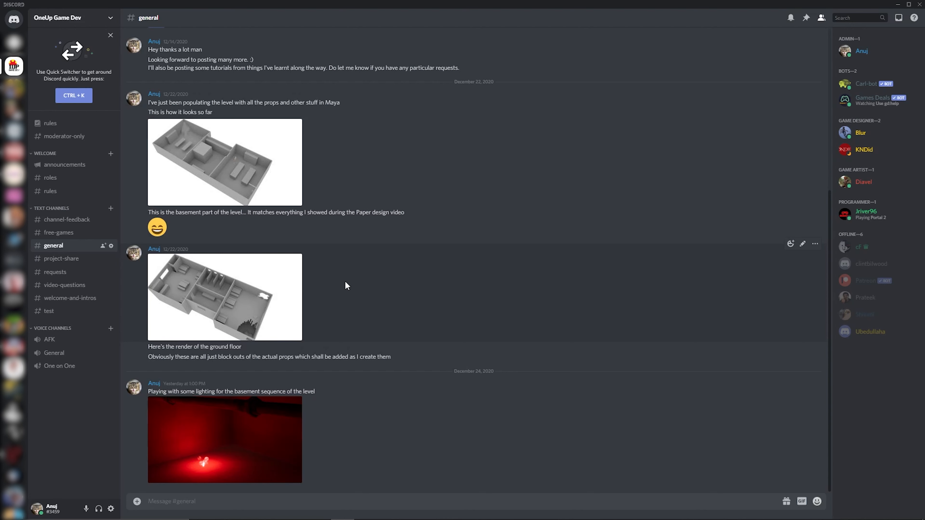
click(49, 181)
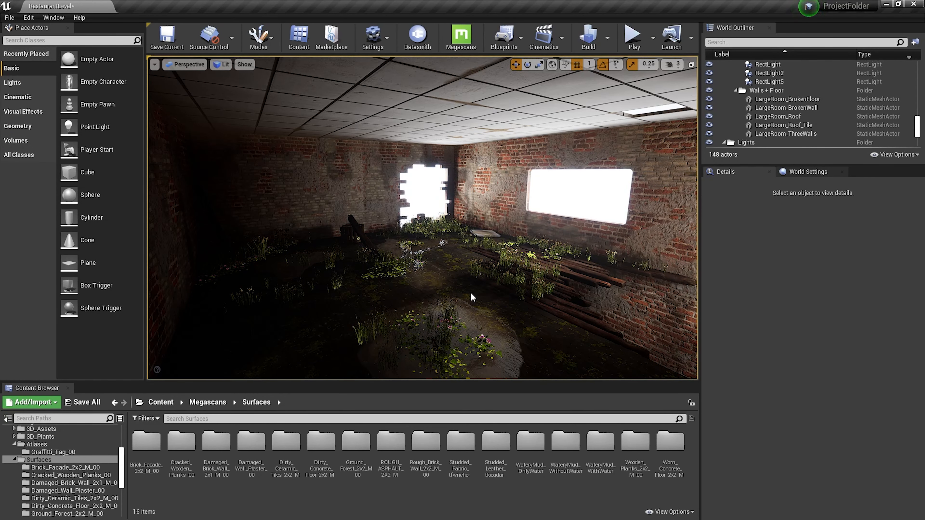
- Look around the ruined brick room and select its LargeRoom_BrokenFloor mesh
right_drag(486, 281, 563, 281)
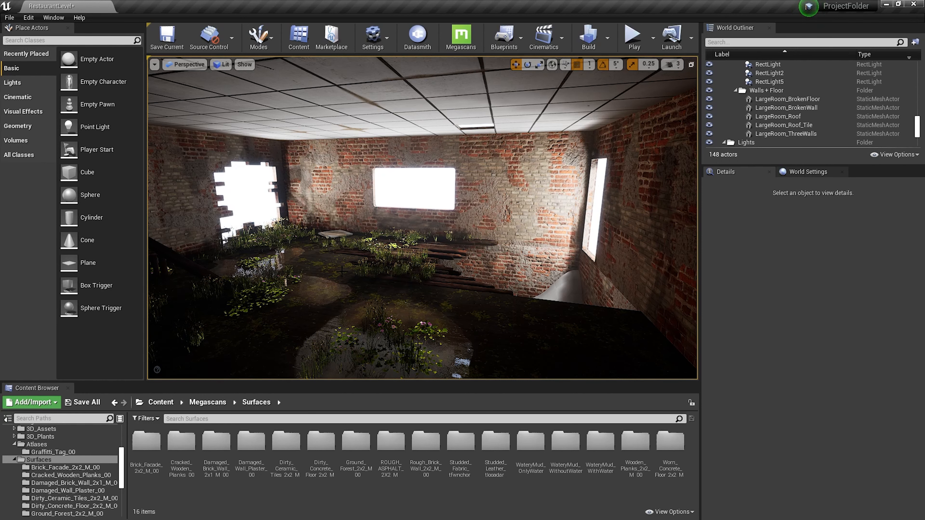
right_drag(342, 271, 296, 278)
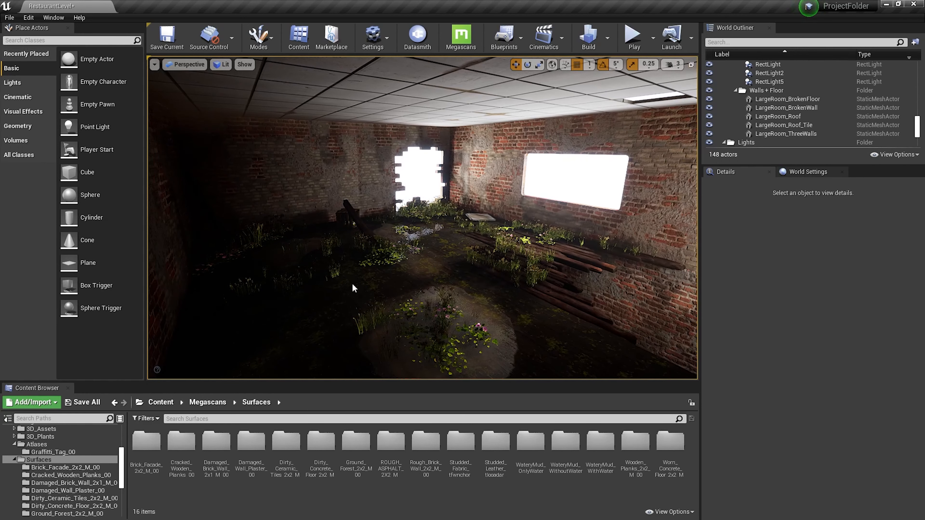
click(410, 284)
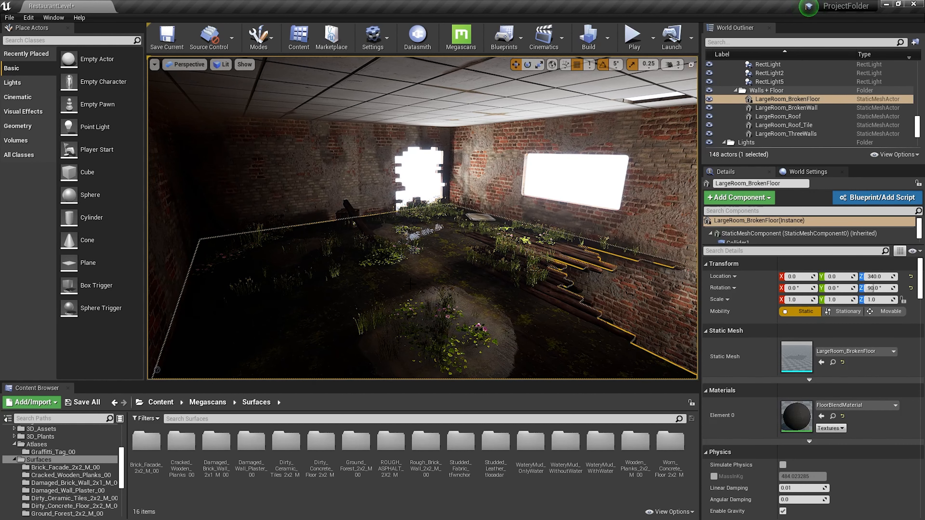
- Switch to Maya and examine the MainRoom_Floor mesh from above
key(alt+Tab)
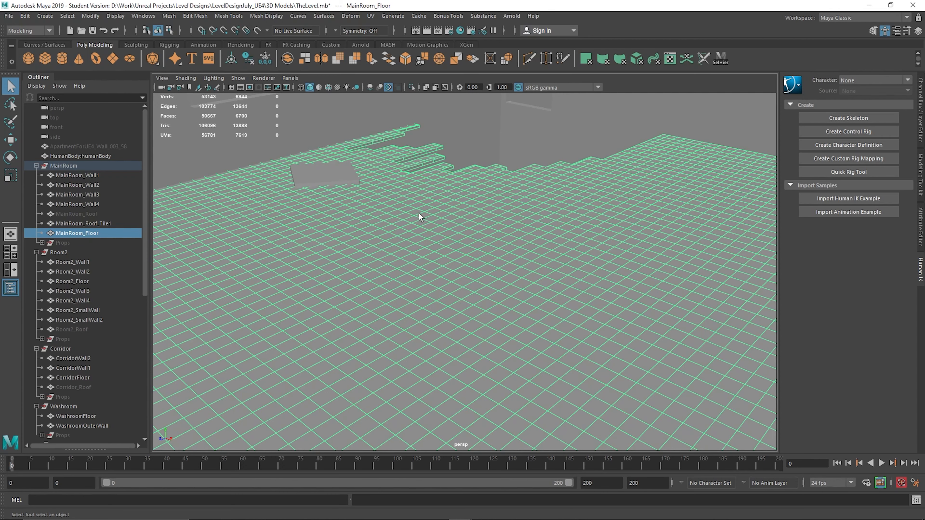
alt+drag(419, 212, 383, 258)
click(8, 16)
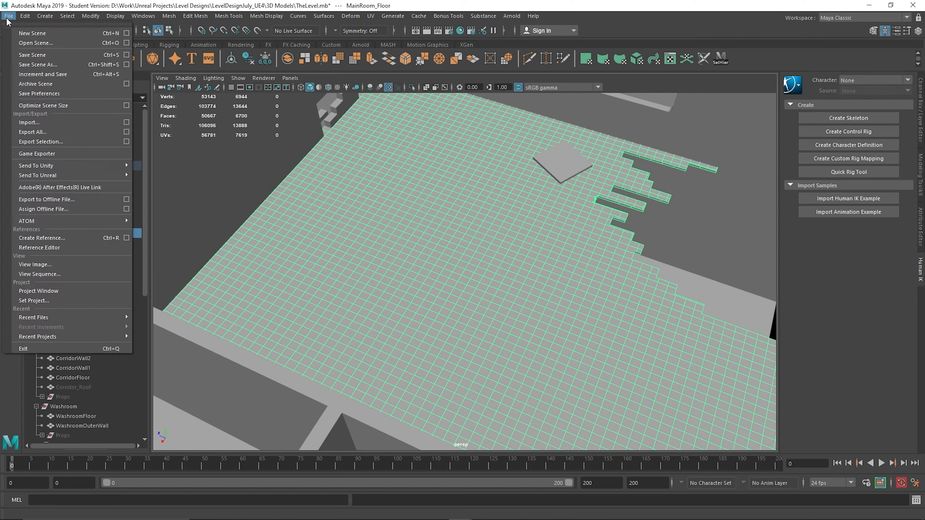
key(Escape)
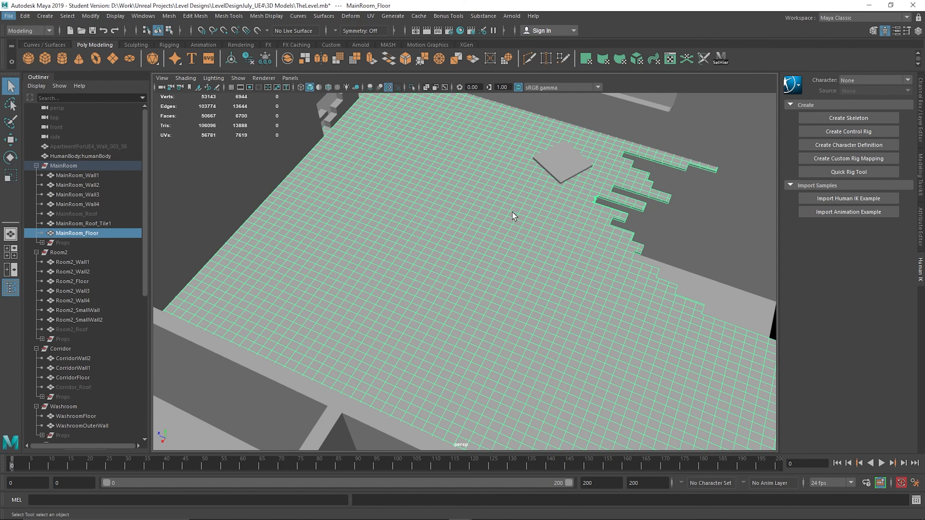
alt+drag(512, 215, 484, 198)
- Switch back to Unreal Editor and look around the adjoining room with the plain grid-material floor
key(alt+Tab)
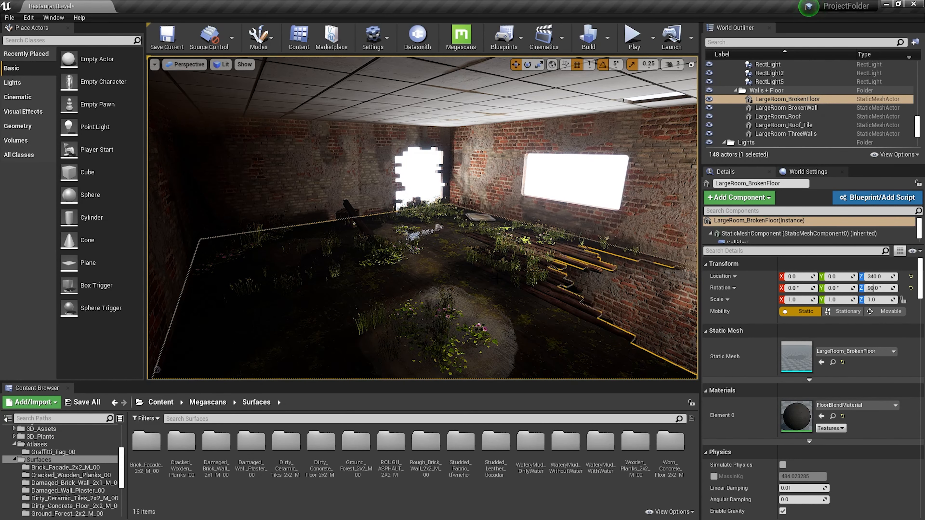
right_drag(487, 282, 539, 288)
key(w)
key(w)
key(a)
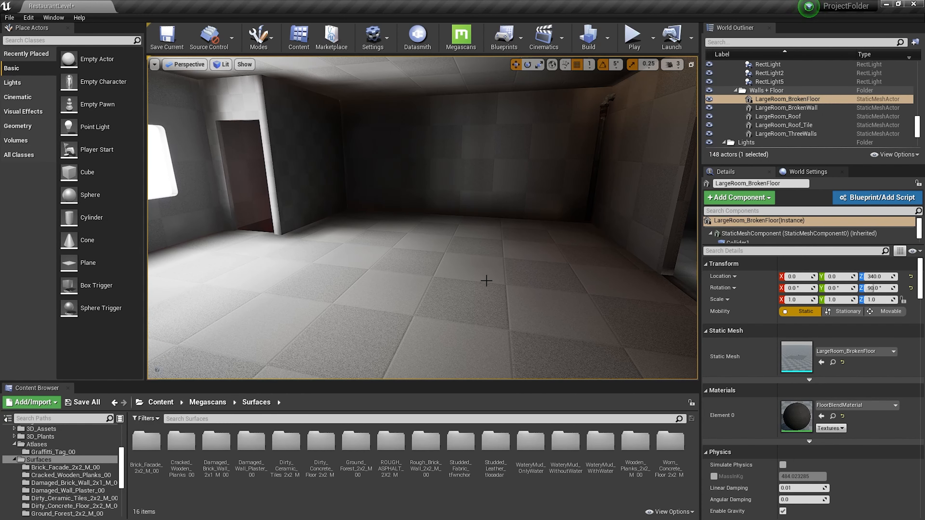
right_drag(427, 273, 626, 265)
right_drag(422, 219, 255, 248)
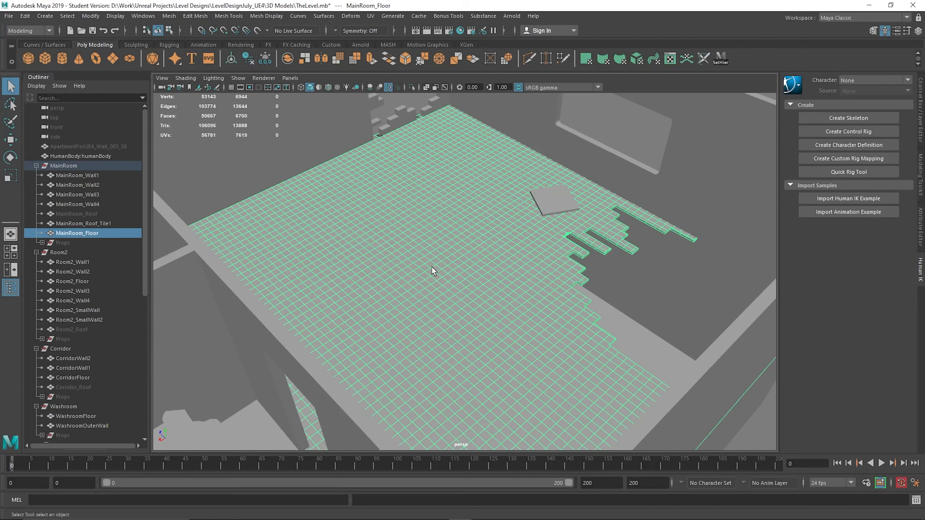
- Select the Room2_Floor mesh in the Maya scene and frame it in the view
scroll(432, 267, down, 5)
mouse_move(433, 268)
alt+mouse_down()
mouse_move(378, 274)
mouse_move(715, 189)
mouse_move(493, 223)
mouse_move(378, 256)
mouse_move(447, 239)
mouse_move(463, 258)
mouse_move(428, 255)
alt+mouse_up()
click(387, 250)
key(f)
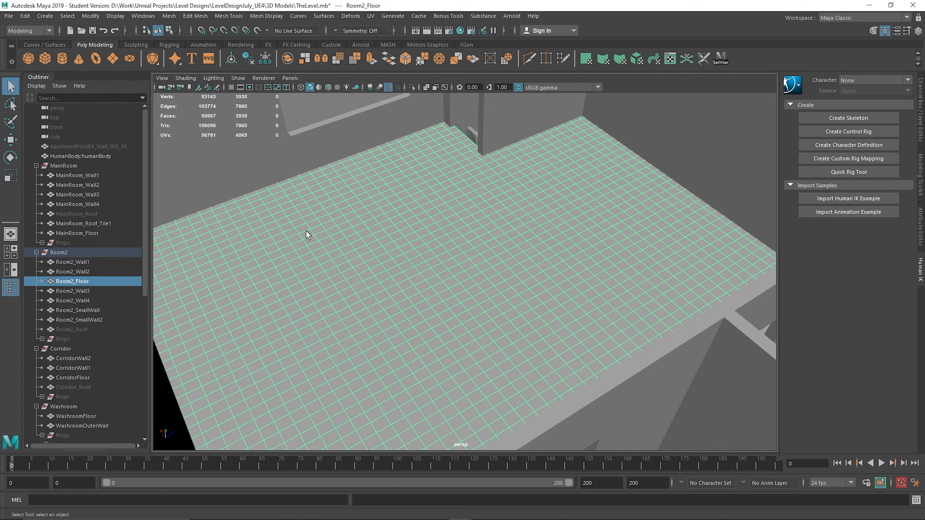
click(9, 16)
mouse_move(79, 176)
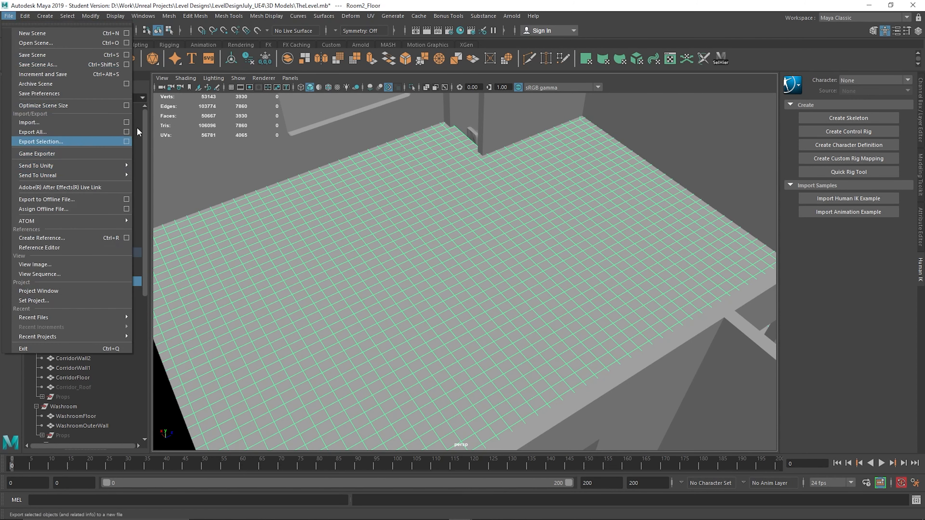
click(224, 3)
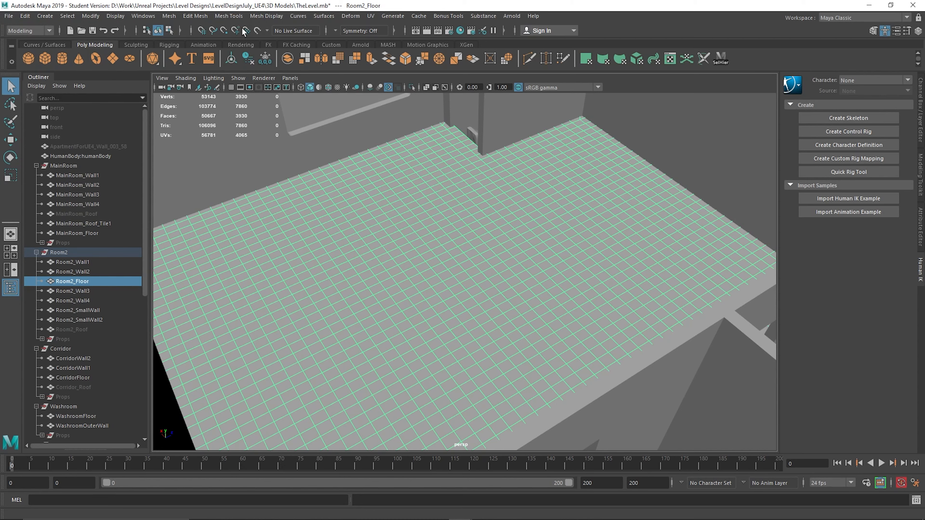
- Switch to Unreal Editor, select the Room2 floor in the level and reimport its TheLevel_Room2_Floor static mesh
key(super)
click(429, 511)
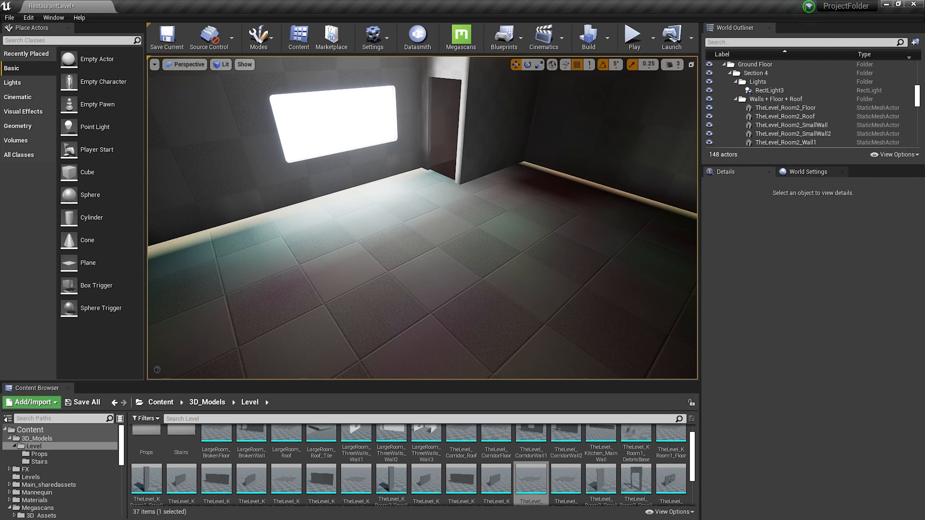
click(464, 246)
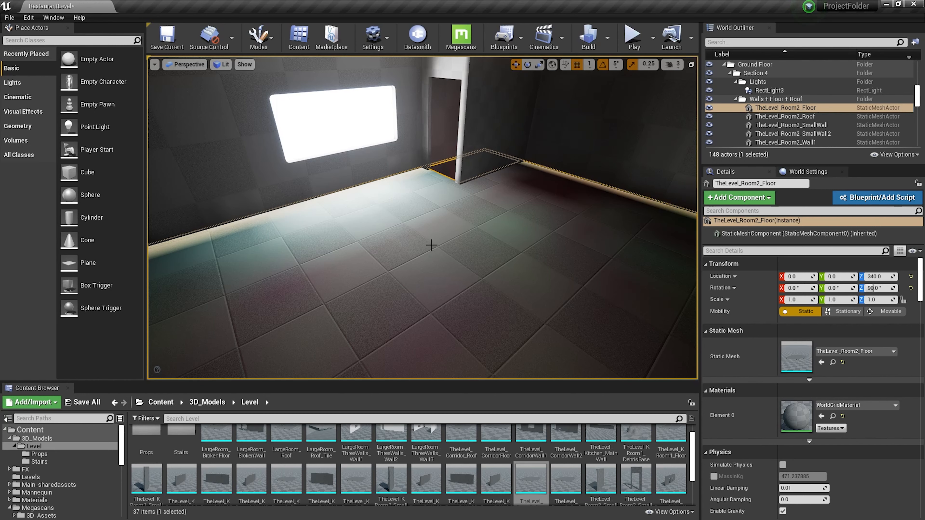
right_click(537, 485)
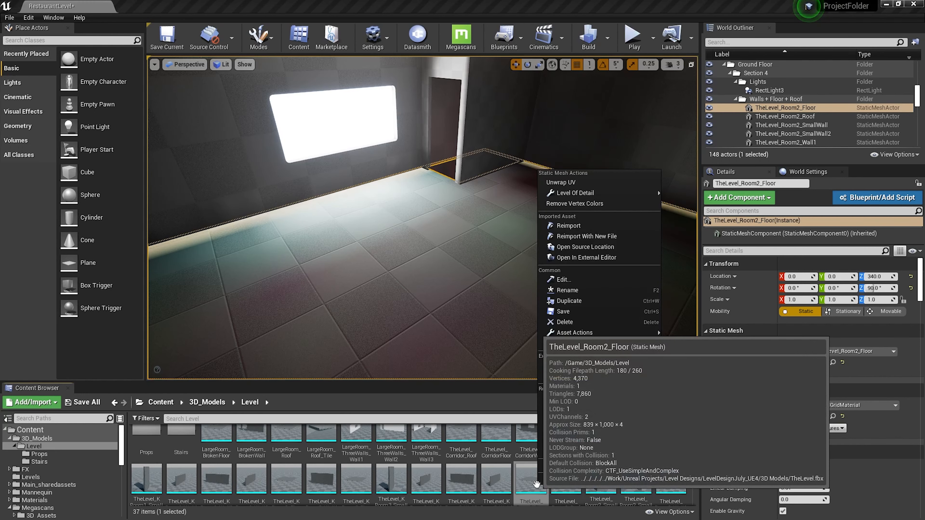
click(601, 227)
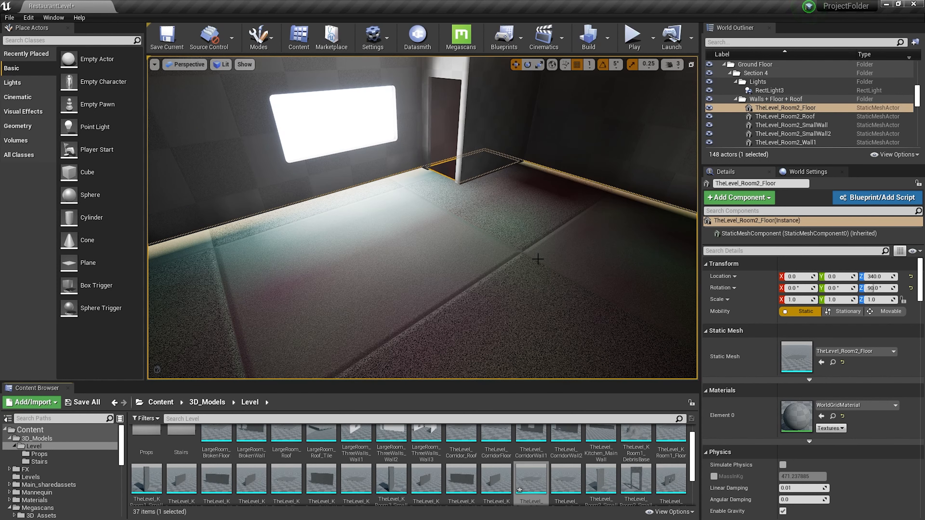
- Open the TheLevel_Room2_Floor mesh in the Static Mesh Editor and compare its grid texture with the floor in the level
double_click(534, 479)
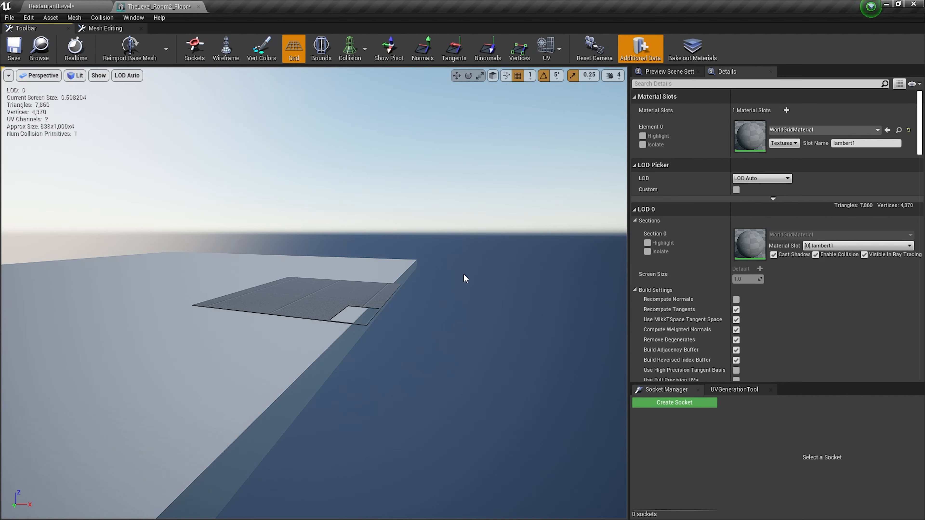
click(58, 5)
double_click(542, 489)
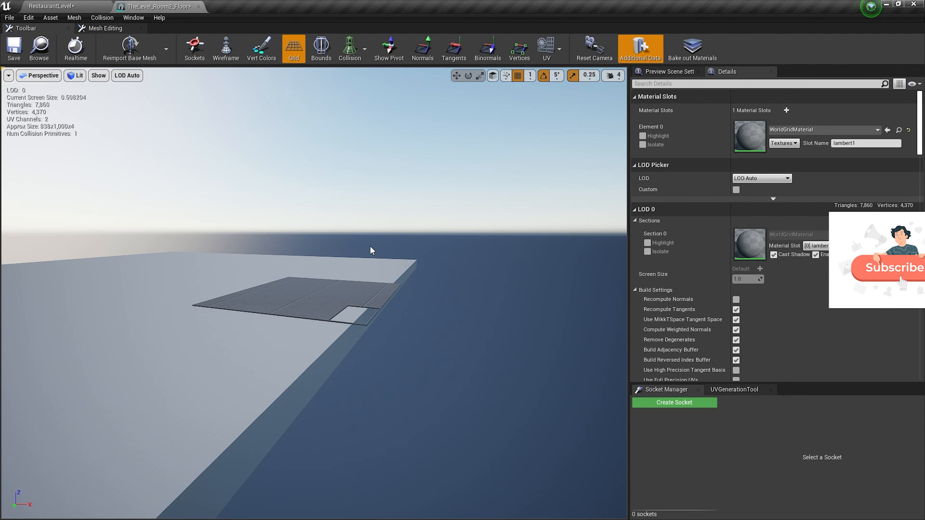
scroll(333, 301, up, 3)
alt+drag(332, 301, 370, 301)
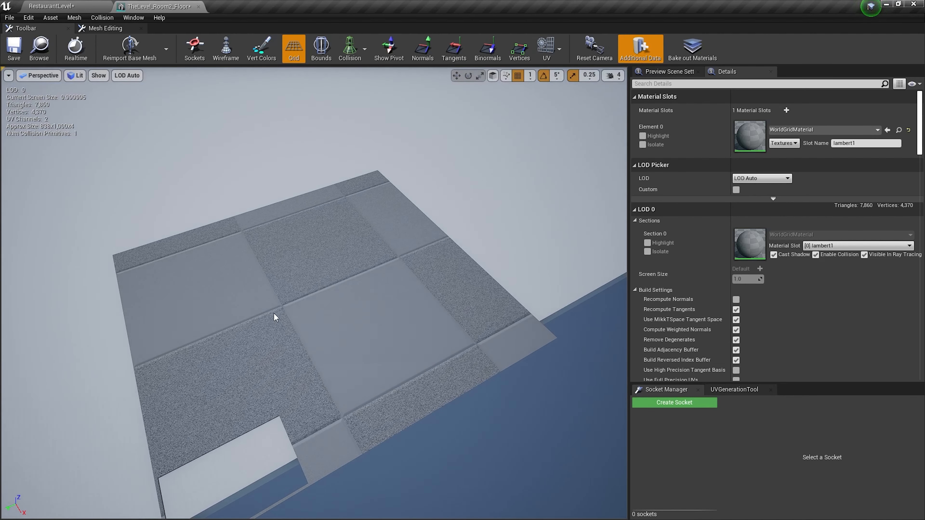
scroll(237, 314, down, 1)
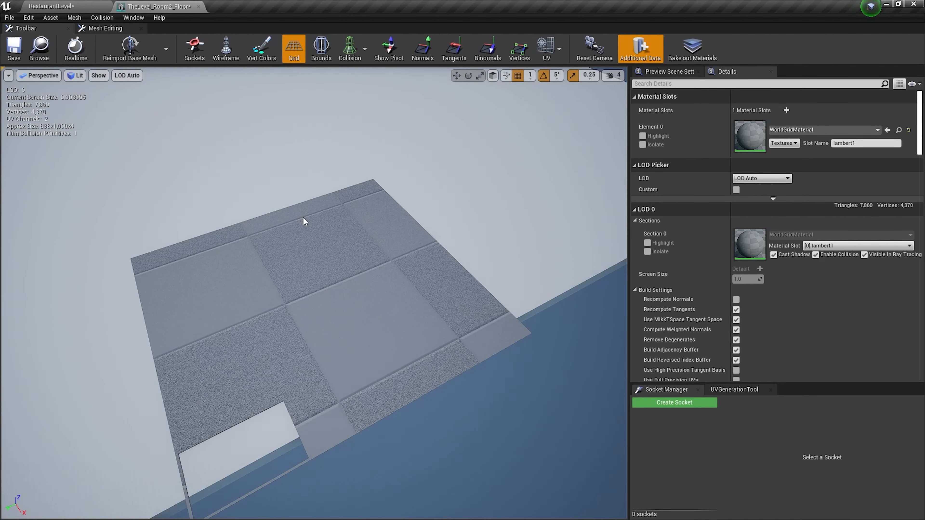
click(32, 5)
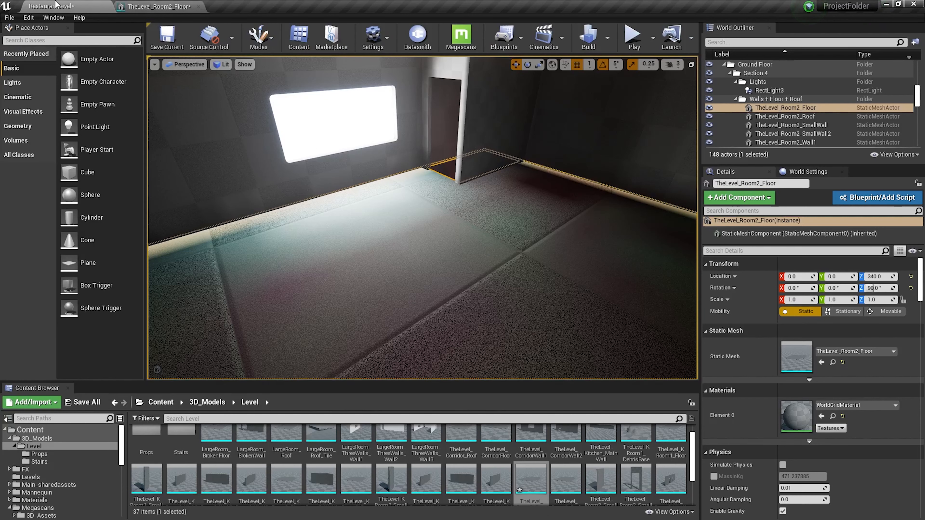
click(170, 5)
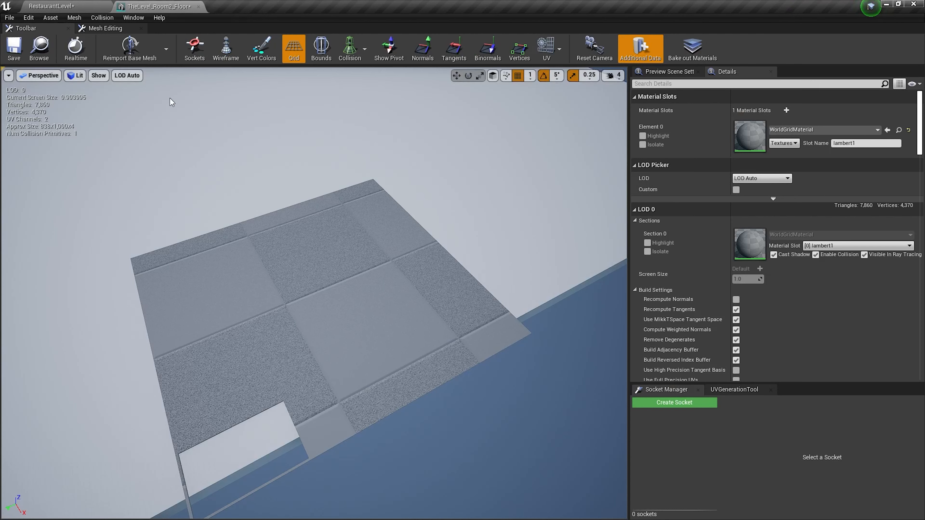
- Unwrap the floor mesh's UVs using Automatic Lightmap Setup with an angle threshold of 66.0
click(543, 49)
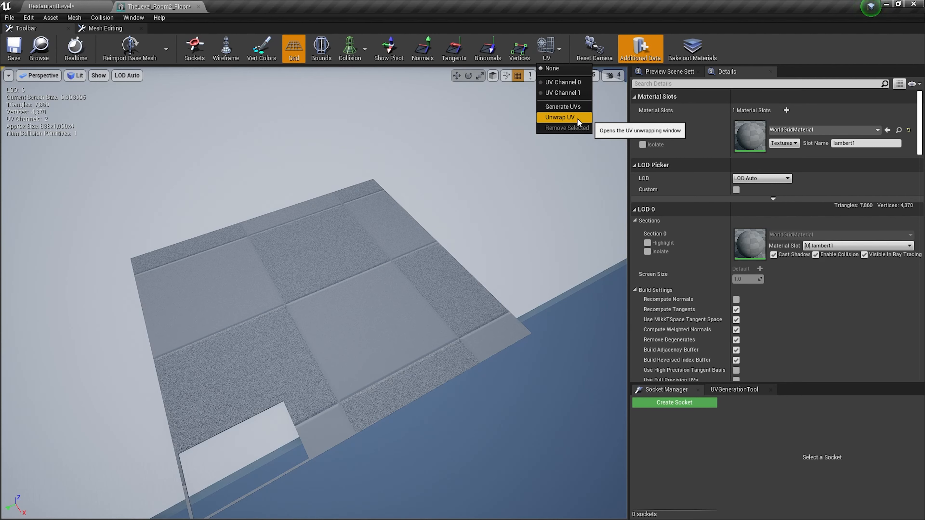
click(543, 43)
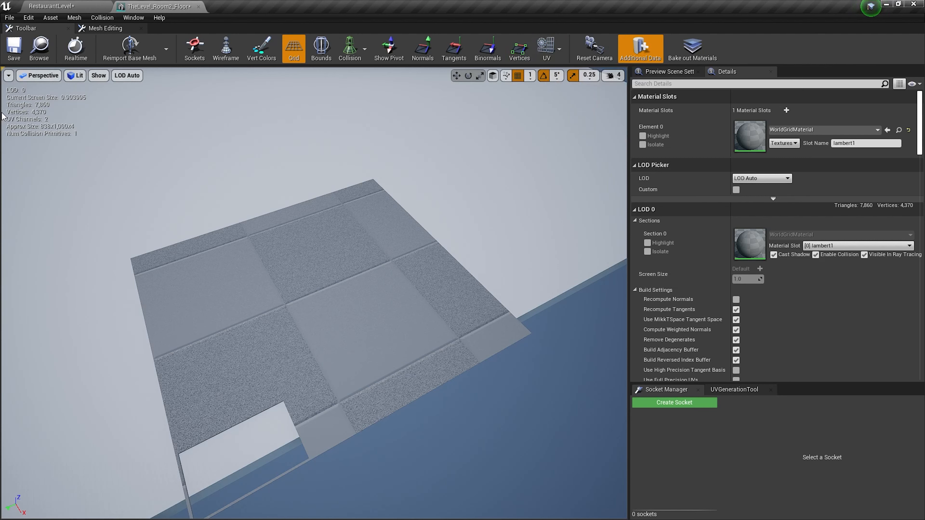
click(559, 49)
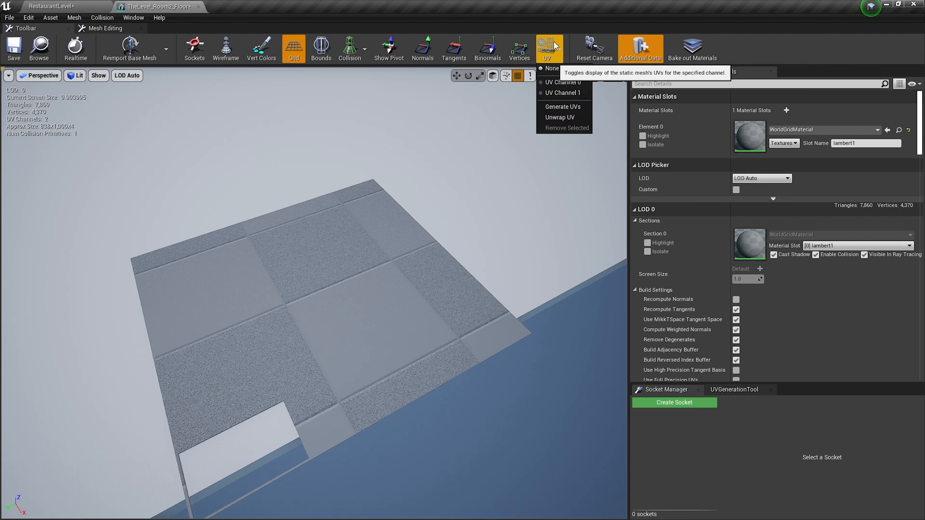
click(556, 118)
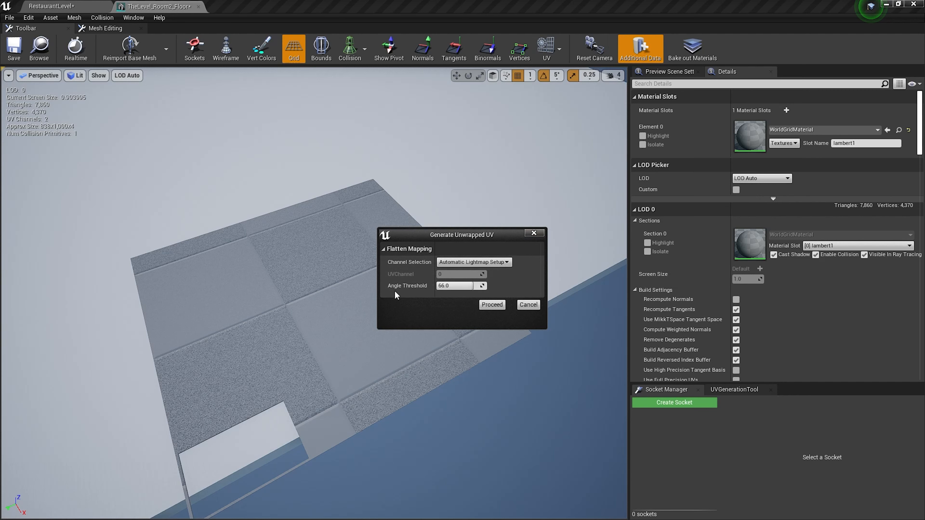
click(489, 306)
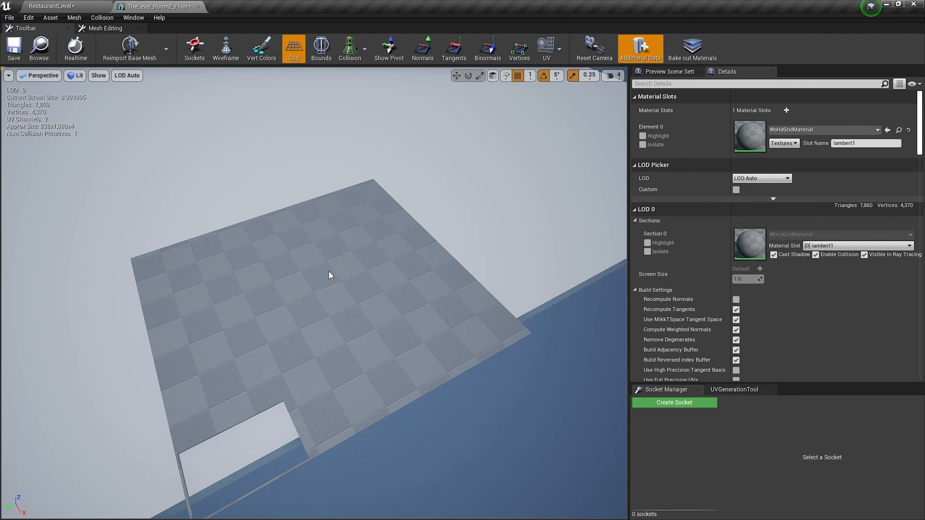
- Examine the unwrapped floor's tile pattern and display the UV layouts of channel 0 and channel 1
scroll(330, 275, up, 3)
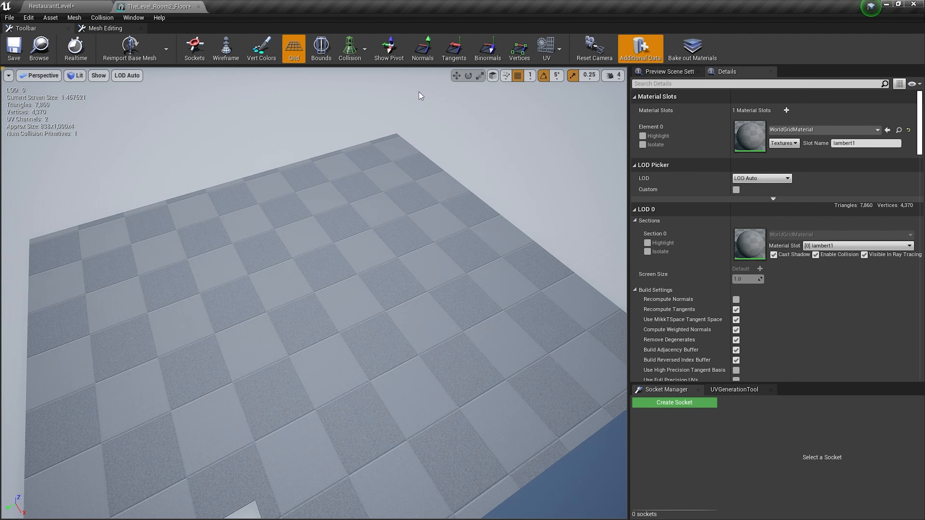
scroll(192, 325, down, 2)
alt+drag(380, 309, 300, 264)
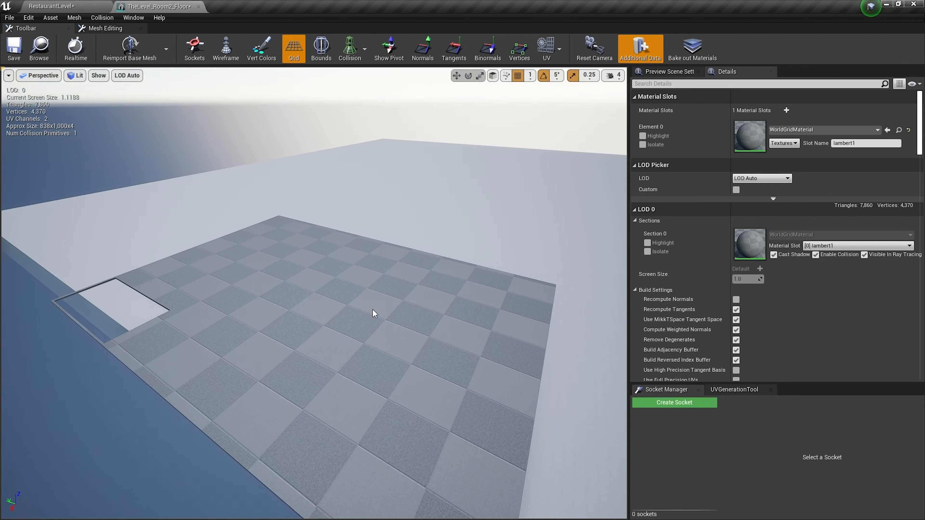
click(550, 47)
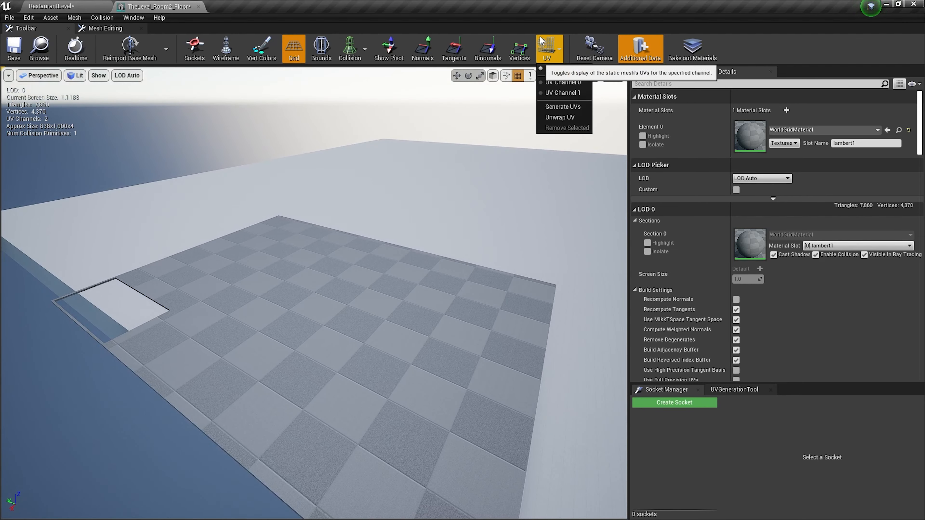
click(564, 82)
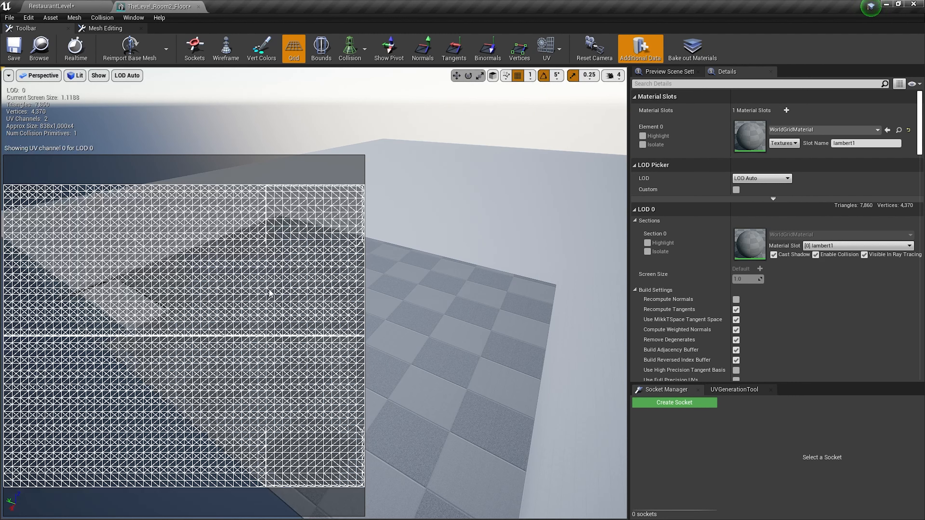
click(548, 47)
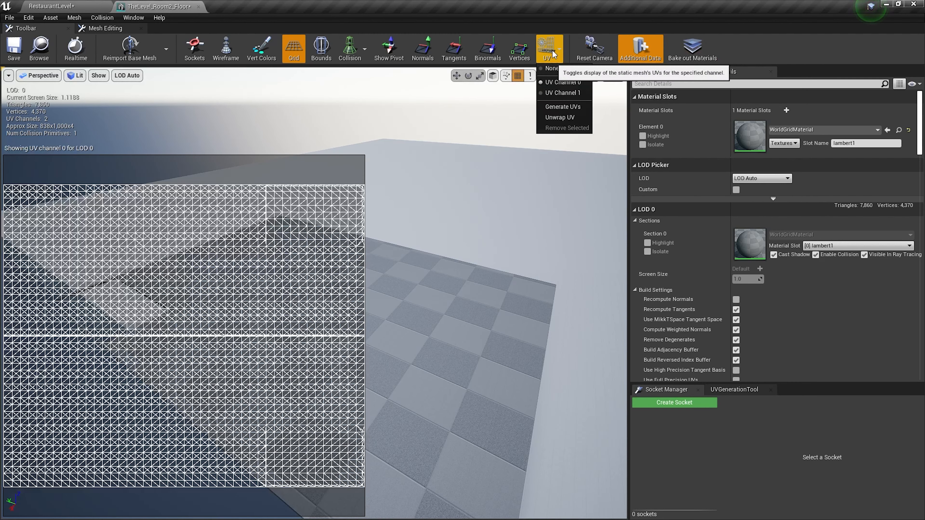
click(567, 92)
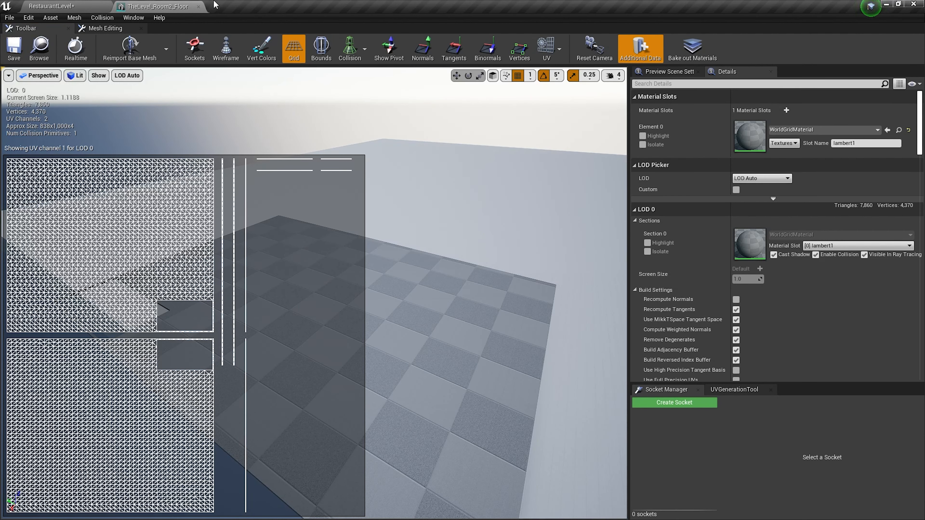
- Close the TheLevel_Room2_Floor mesh editor and build only the lighting for the restaurant level
click(181, 6)
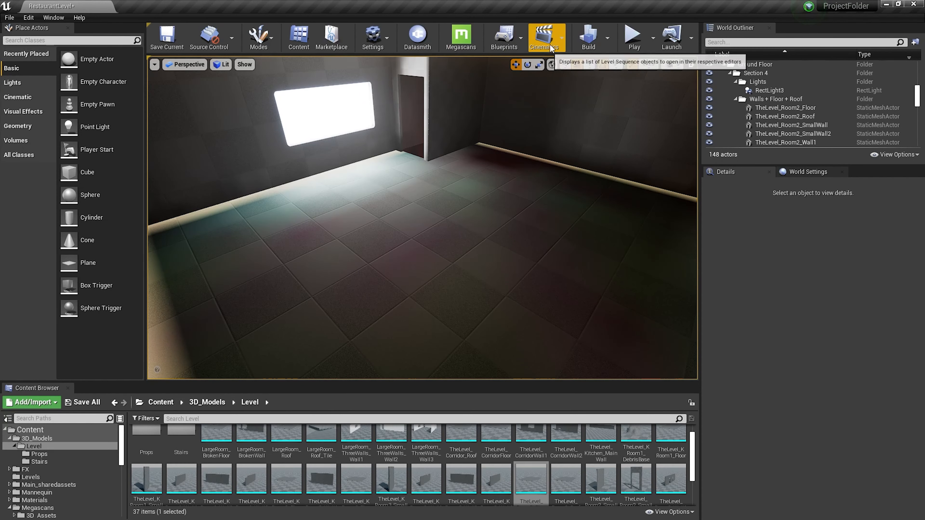
click(606, 35)
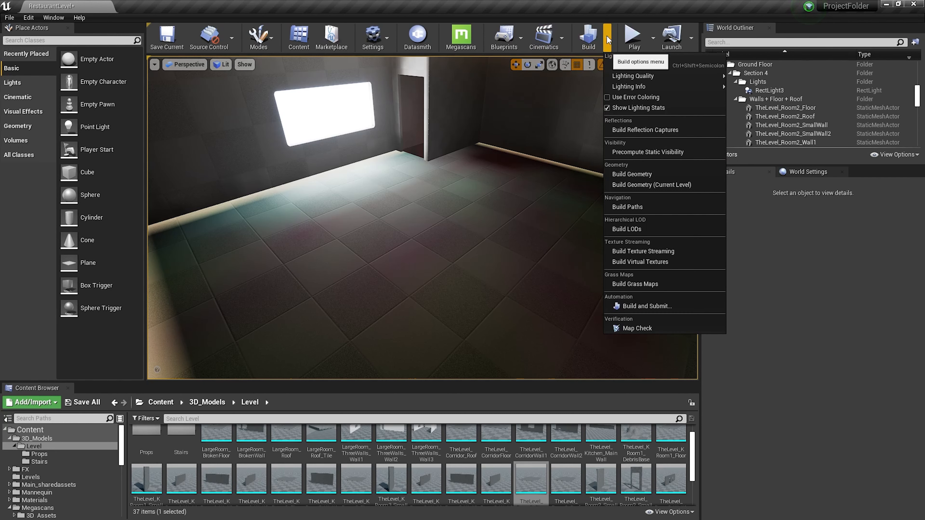
click(703, 66)
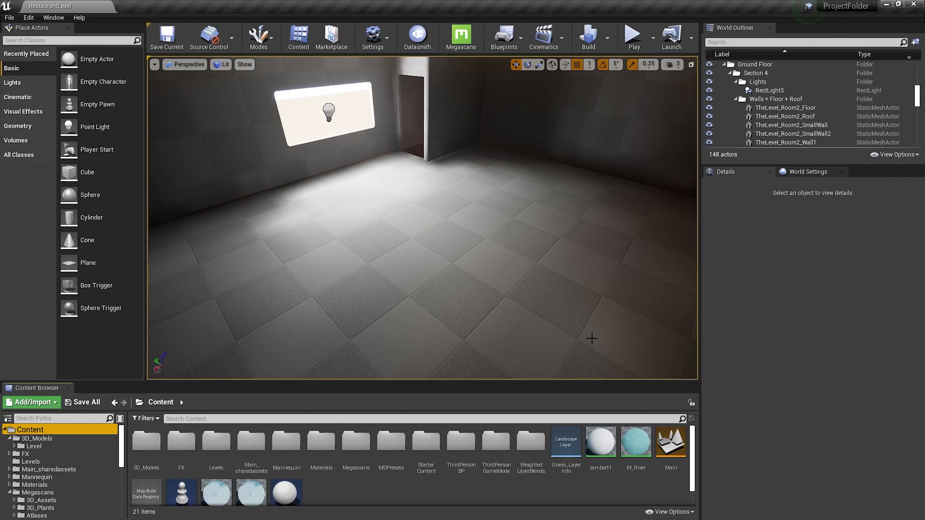
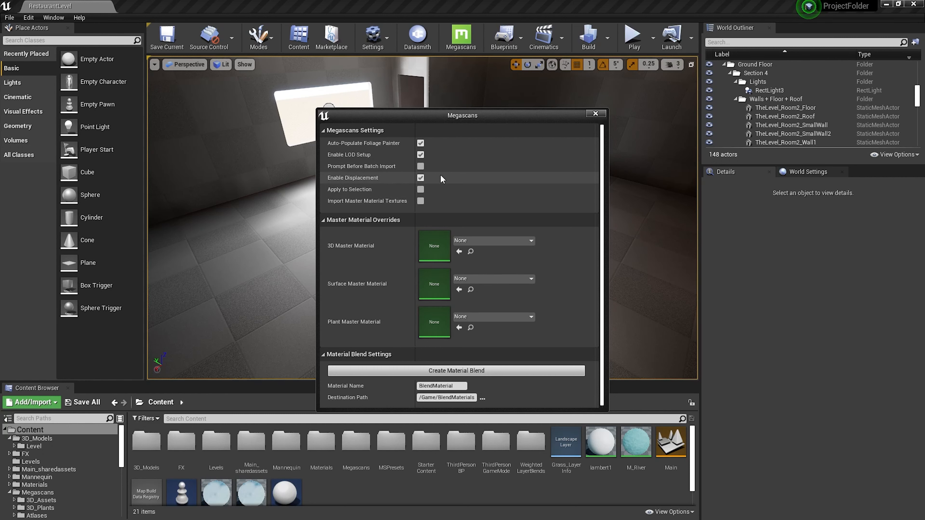
- Check the Enable Displacement option in the Megascans settings, close them and open the Megascans Surfaces folder
mouse_move(344, 178)
click(595, 113)
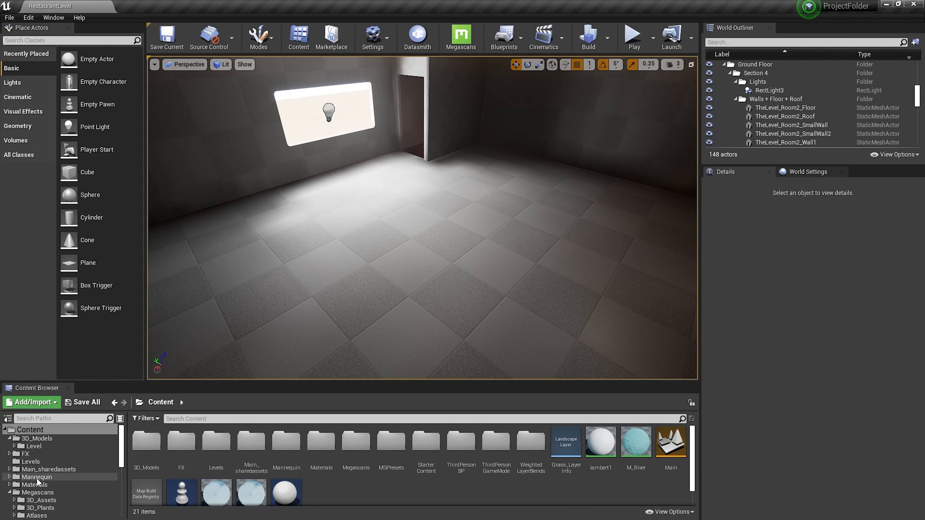
click(38, 492)
click(245, 452)
double_click(245, 452)
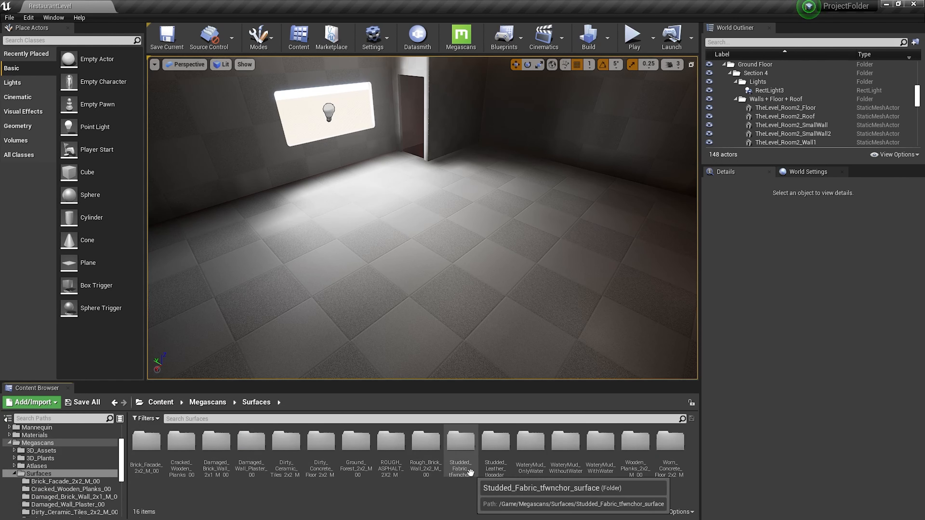
- Select the Room2 floor and list the Cracked_Wooden_Planks_00, Ground_Forest_2x2_M_00 and Wooden_Planks_2x2_M_00 surface folders together
click(457, 232)
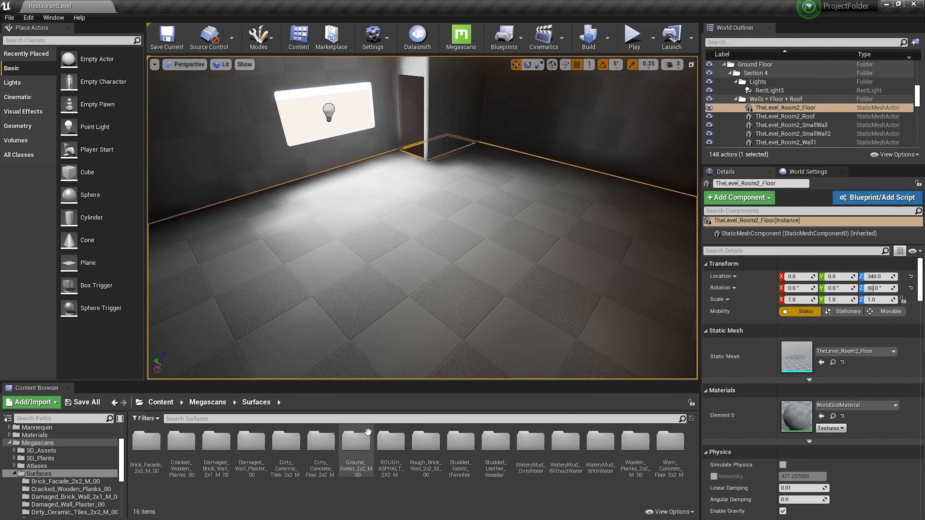
click(57, 490)
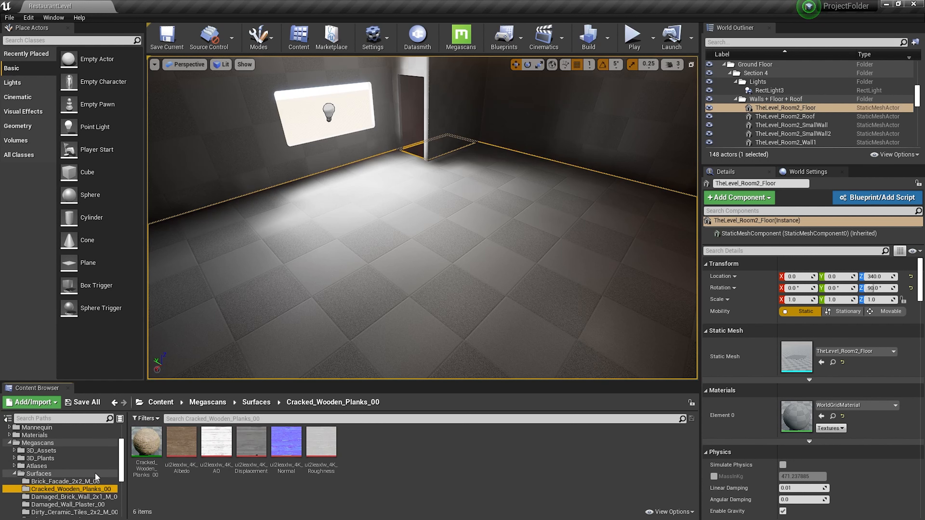
scroll(95, 472, down, 3)
ctrl+click(58, 481)
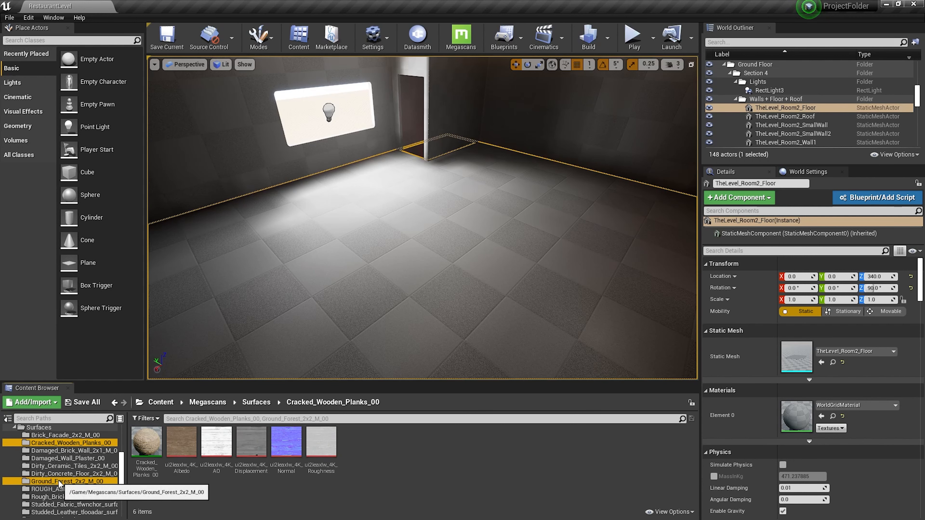
scroll(92, 457, down, 2)
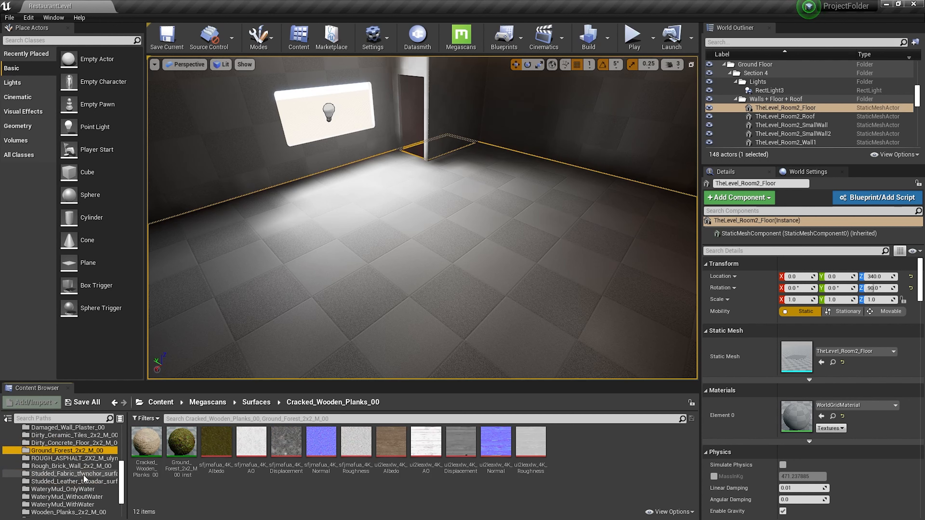
scroll(81, 477, down, 3)
ctrl+click(59, 469)
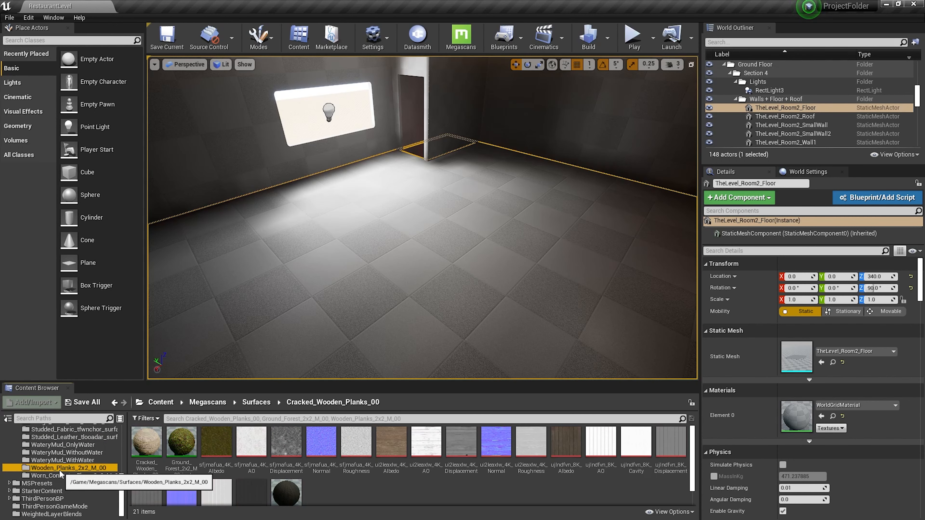
- Look through the selected surface folders and their combined assets to locate the three material instances
scroll(88, 474, up, 4)
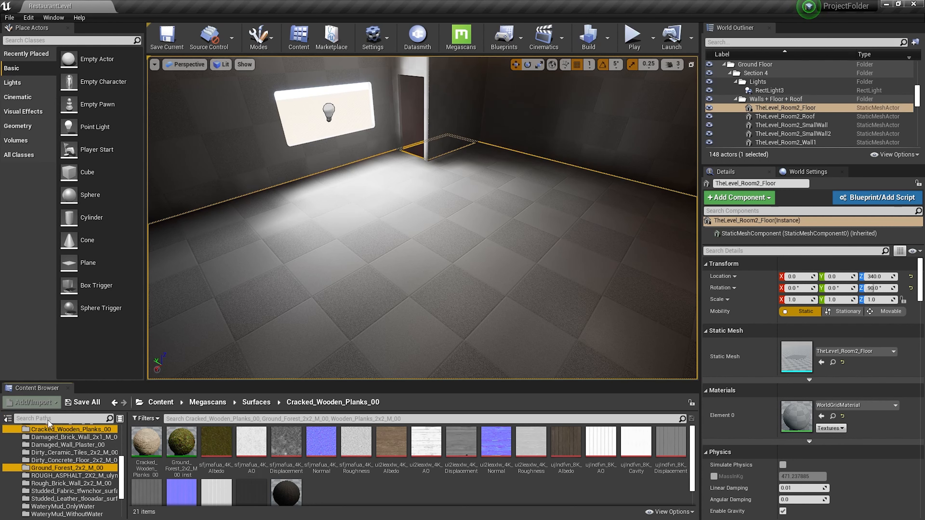
click(8, 418)
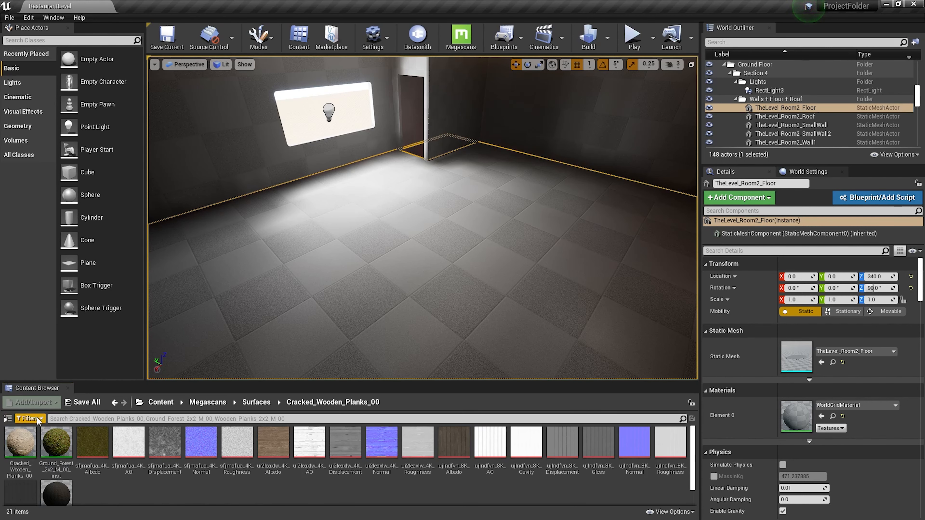
click(8, 418)
scroll(77, 482, up, 5)
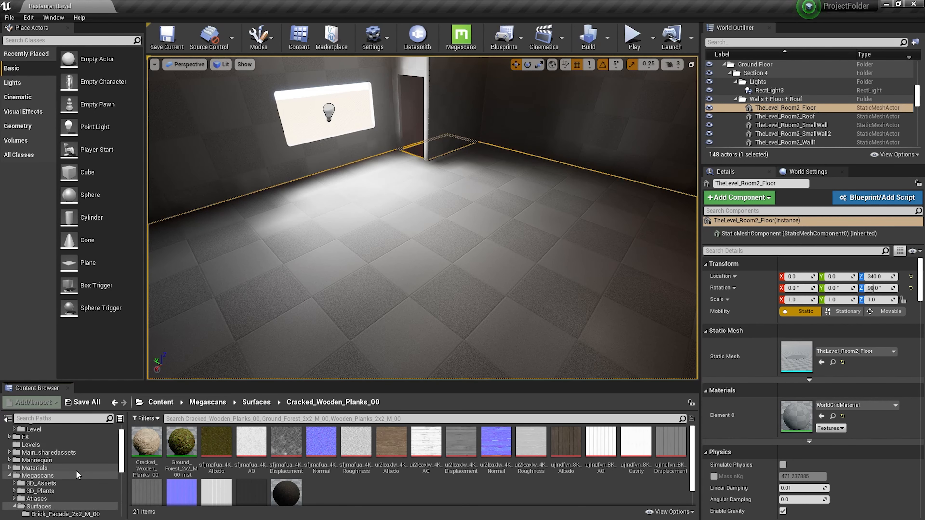
scroll(75, 470, down, 10)
scroll(75, 468, up, 6)
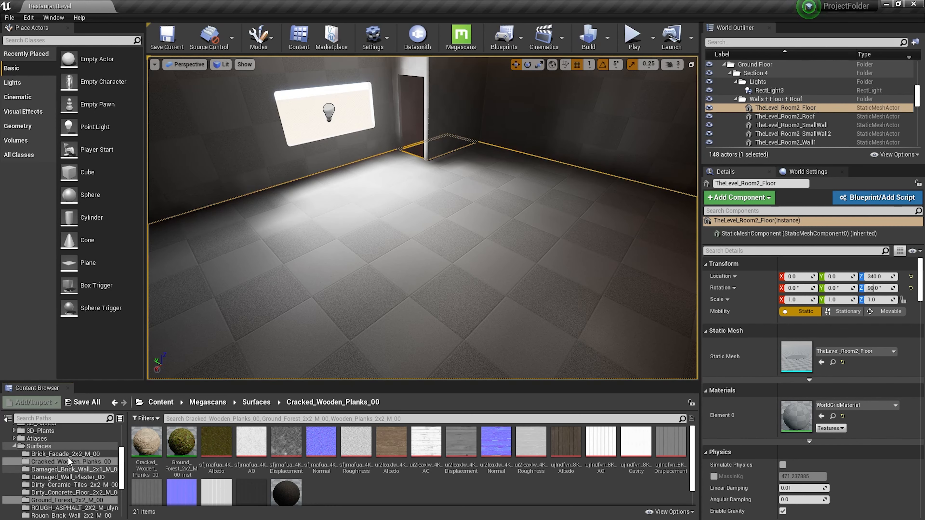
scroll(78, 463, down, 2)
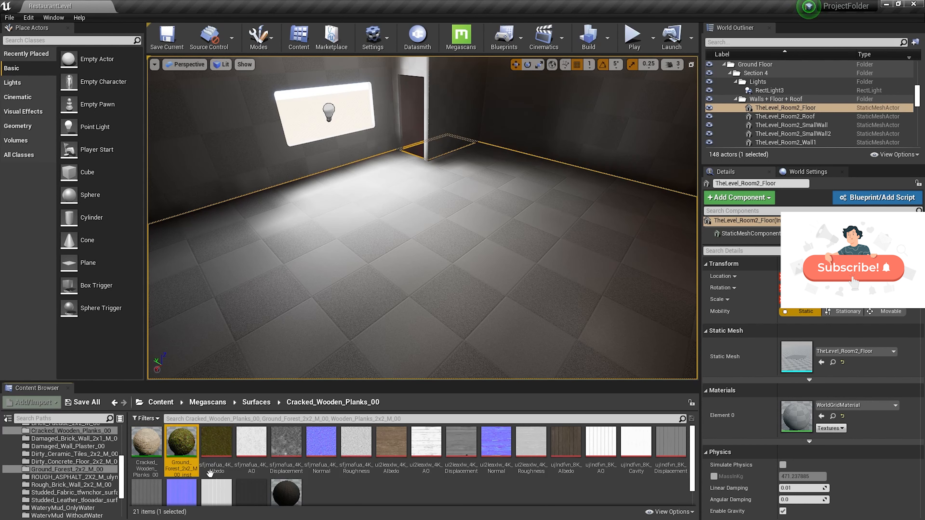
click(277, 491)
click(455, 506)
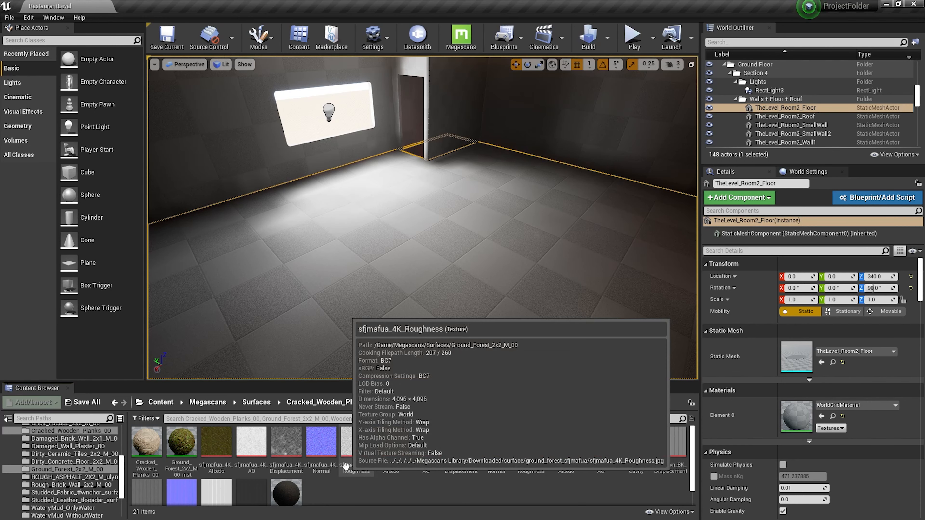
scroll(346, 470, down, 1)
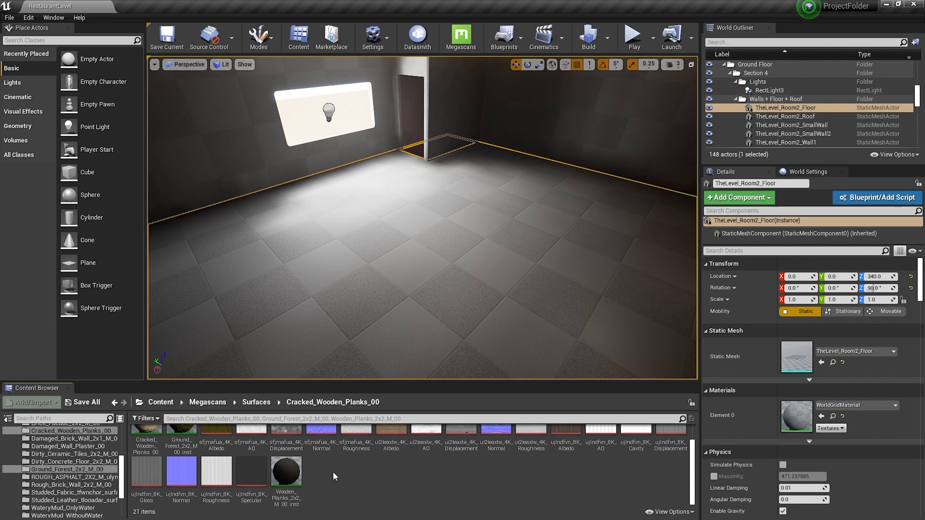
click(286, 472)
ctrl+click(187, 433)
ctrl+click(147, 435)
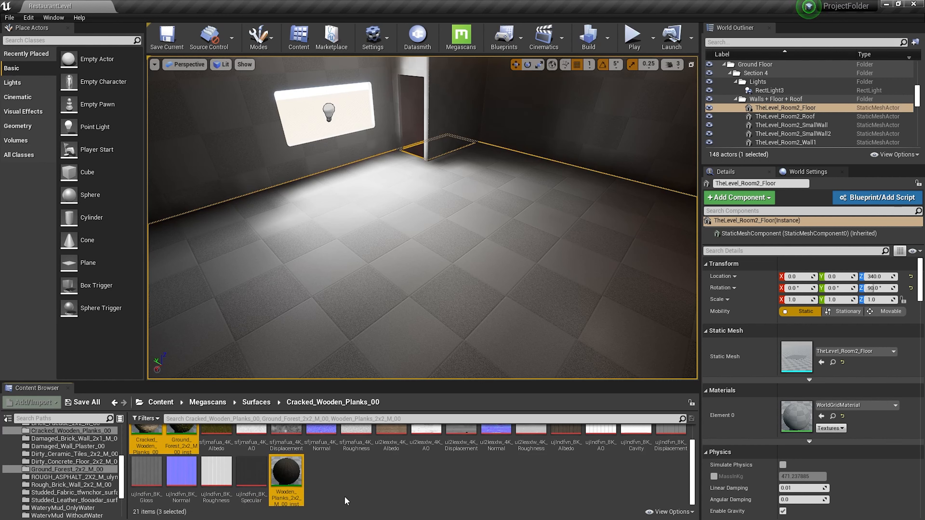
click(461, 34)
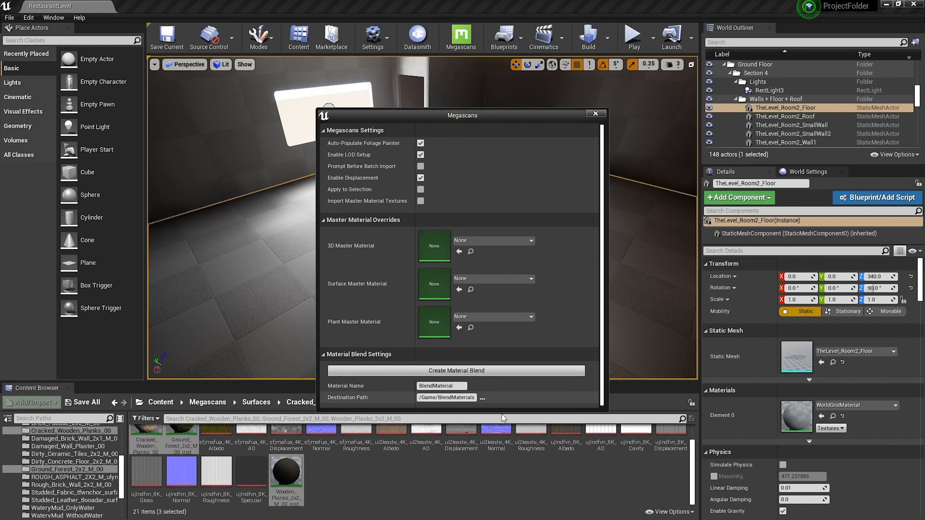
click(366, 495)
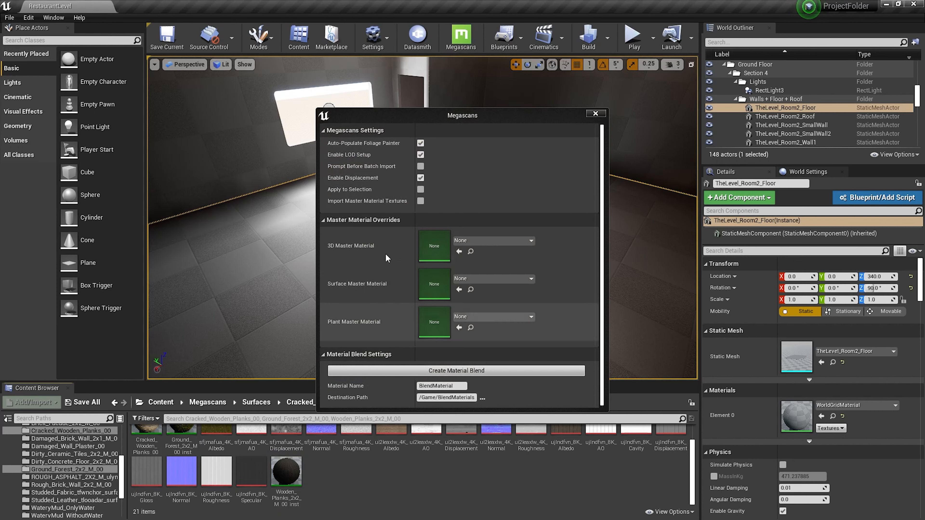
click(595, 113)
- Open the Megascans settings and select the Wooden_Planks_2x2_M_00 material instance first, adding Cracked_Wooden_Planks_00 and Ground_Forest_2x2_M_00
click(461, 35)
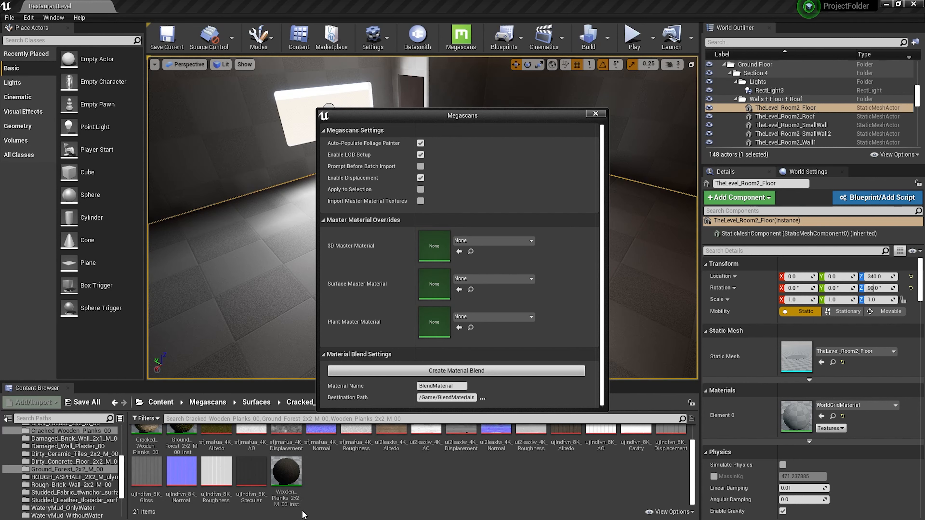
click(286, 476)
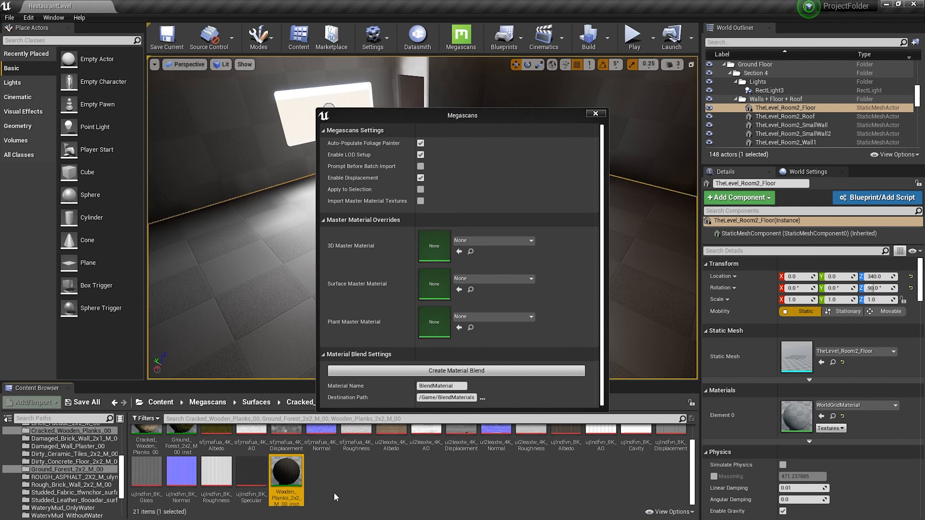
scroll(334, 492, up, 1)
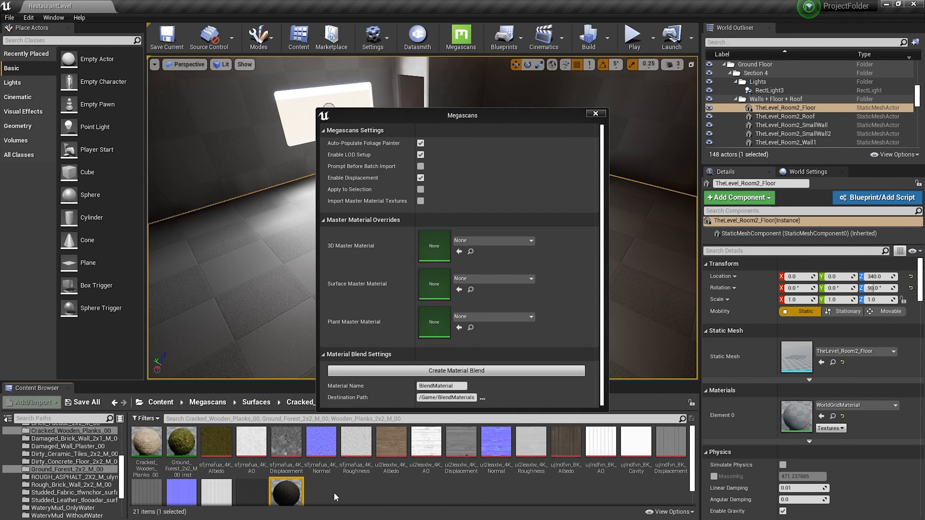
ctrl+click(147, 451)
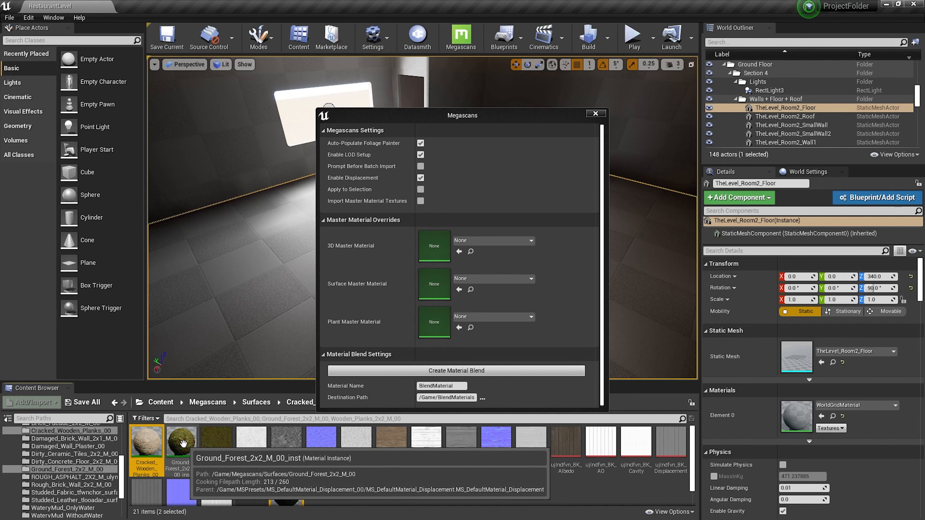
ctrl+click(286, 493)
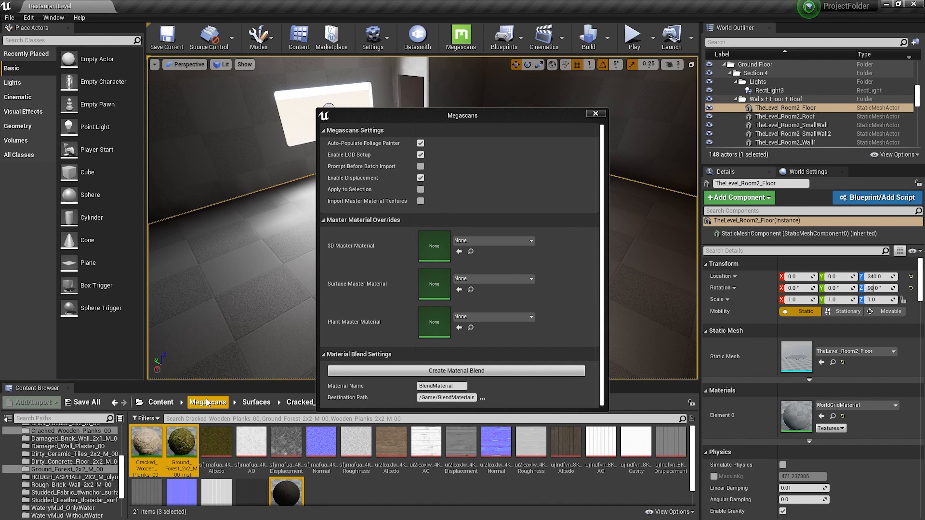
- Set the material blend's destination path to the BlendMaterials folder inside Materials
click(482, 399)
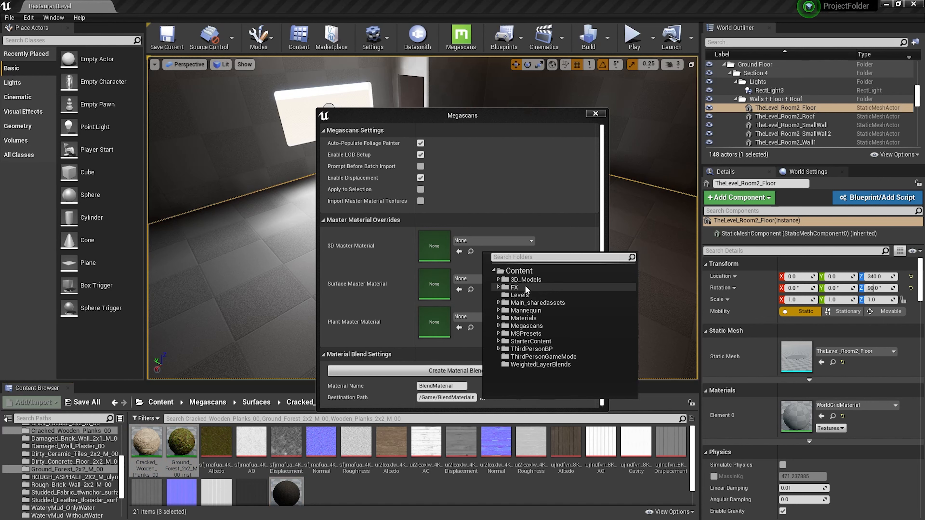
click(498, 319)
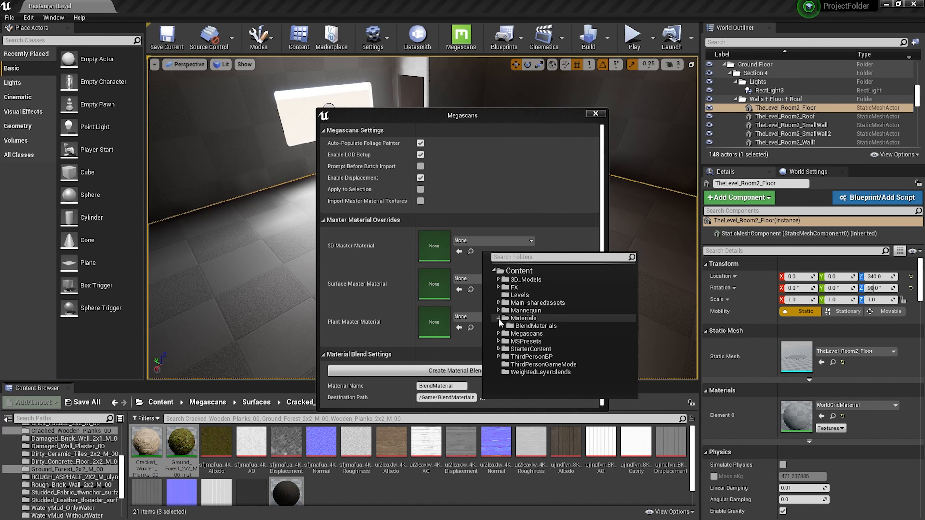
click(530, 325)
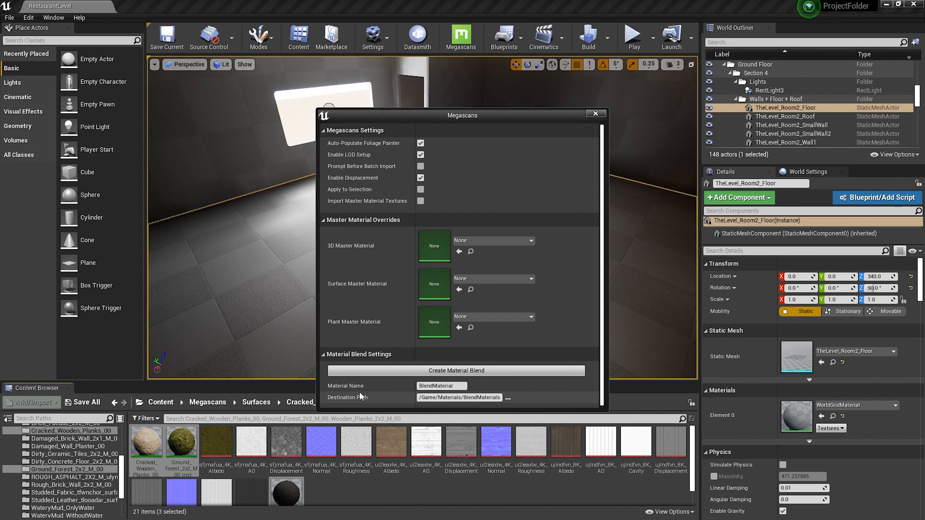
- Name the blend material M_Section4_Floor
click(460, 386)
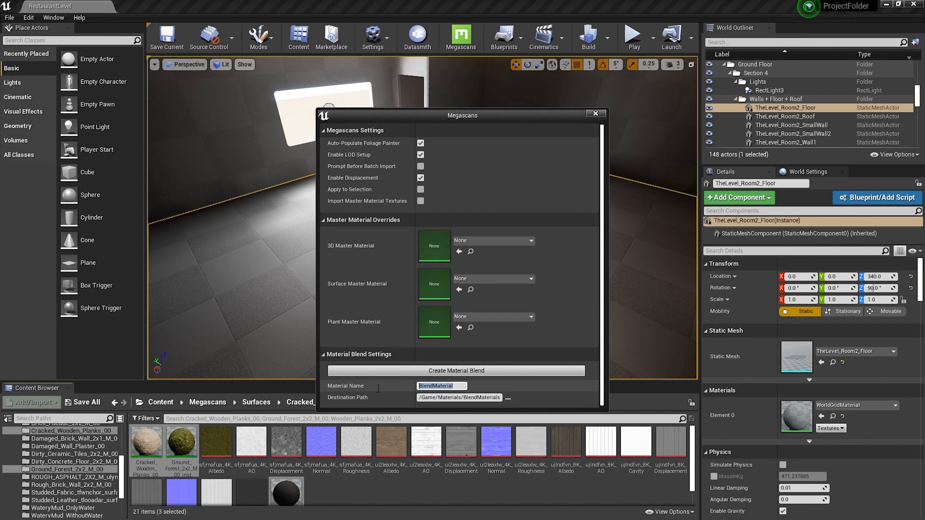
text(Section4_Floor)
key(Home)
text(Material_)
key(BackSpace)
key(BackSpace)
key(BackSpace)
key(BackSpace)
key(BackSpace)
key(BackSpace)
key(BackSpace)
key(BackSpace)
text(_)
- Create the material blend from the selected materials and close the Megascans settings
click(424, 370)
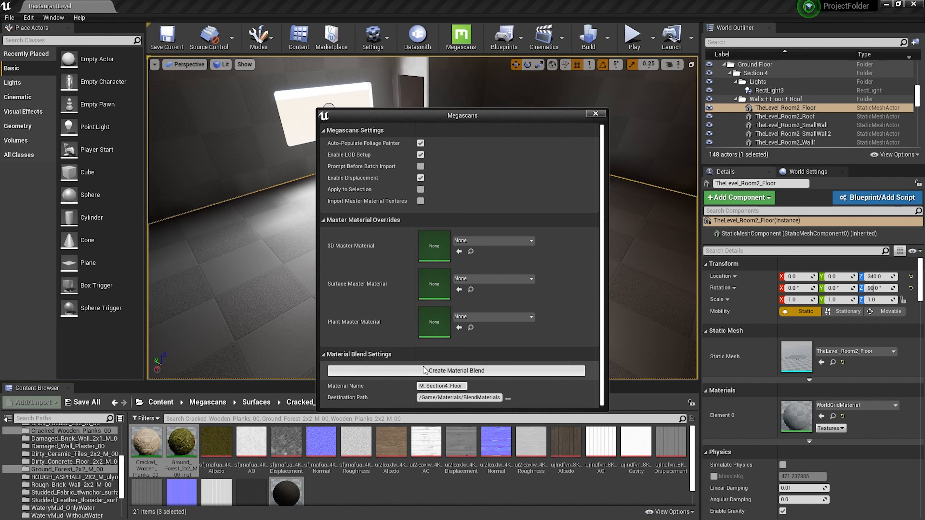
click(481, 371)
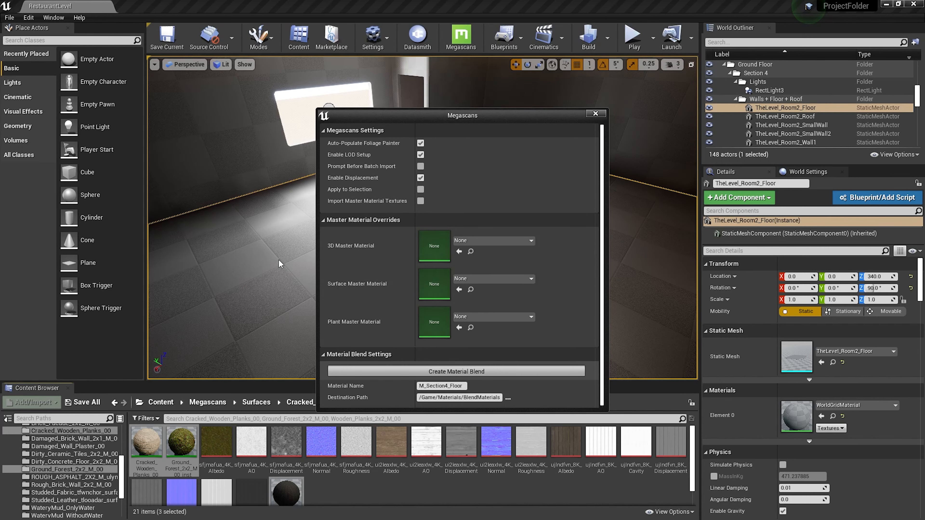
click(595, 113)
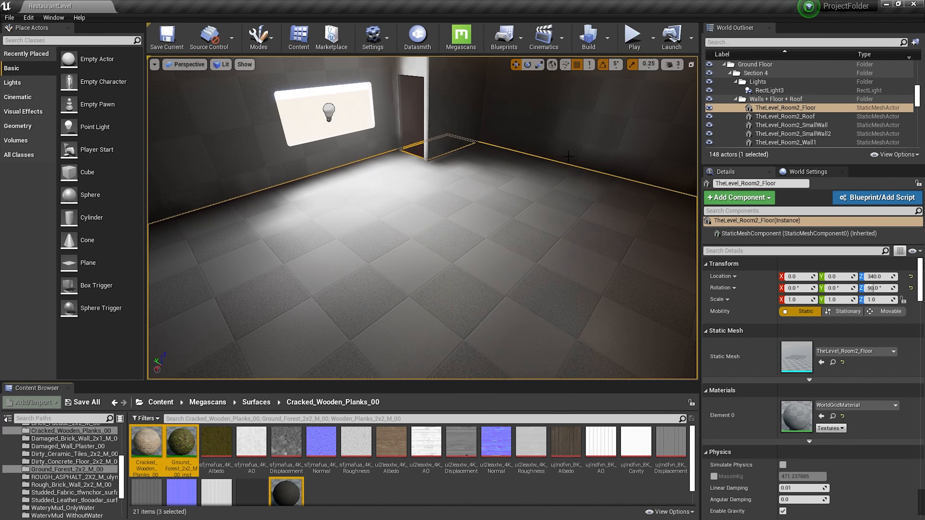
- Open the BlendMaterials folder inside Materials in the project's content
scroll(78, 451, up, 10)
click(46, 429)
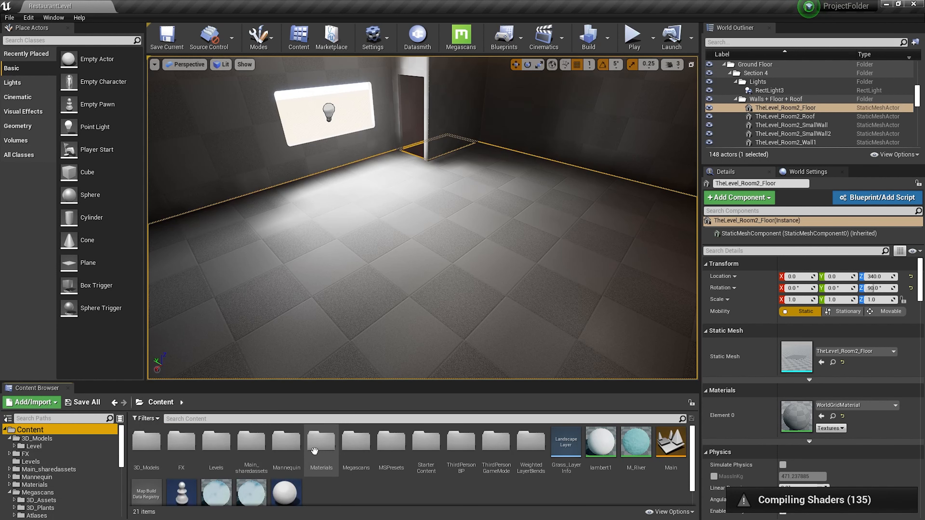
double_click(321, 442)
double_click(146, 442)
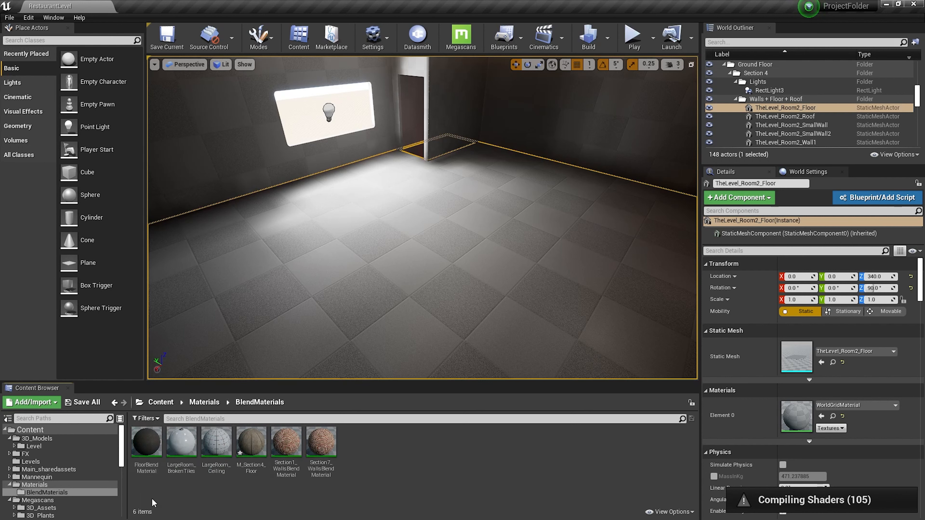
- Save the M_Section4_Floor material instance in the BlendMaterials folder
click(247, 447)
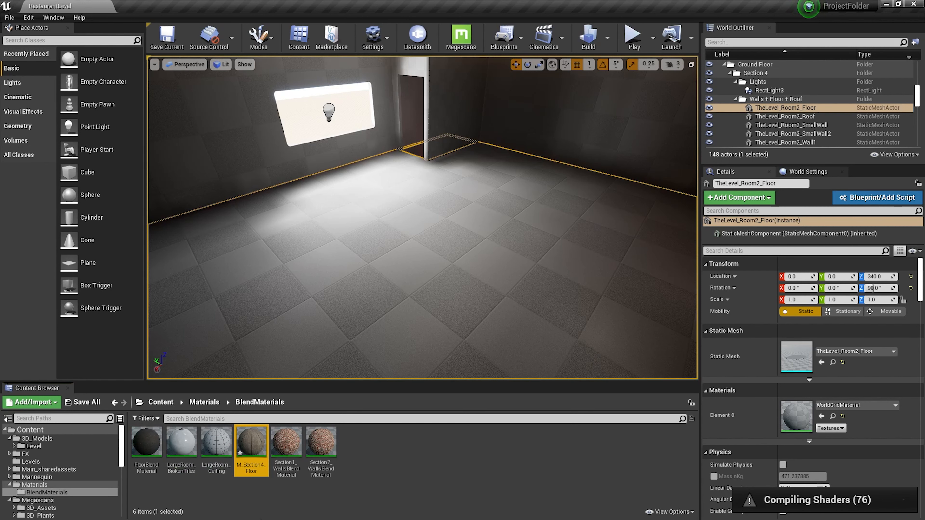
right_click(248, 448)
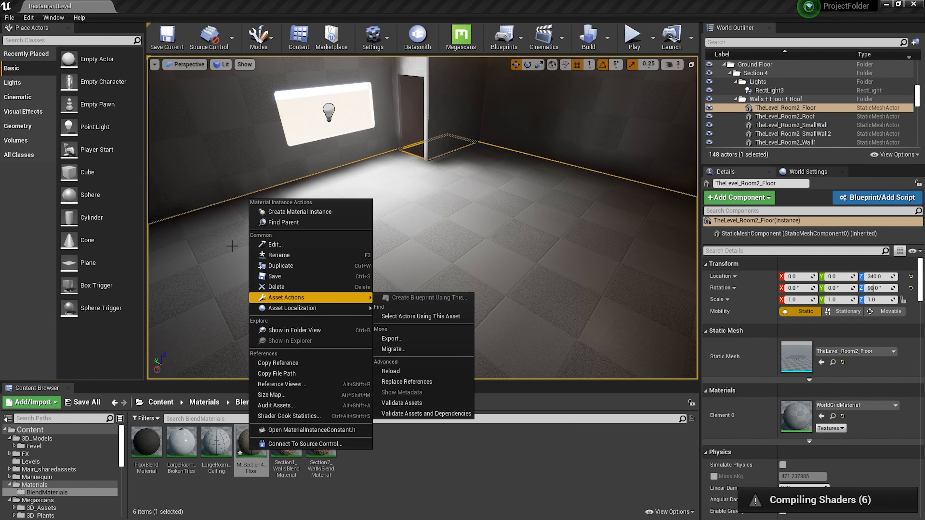
click(275, 275)
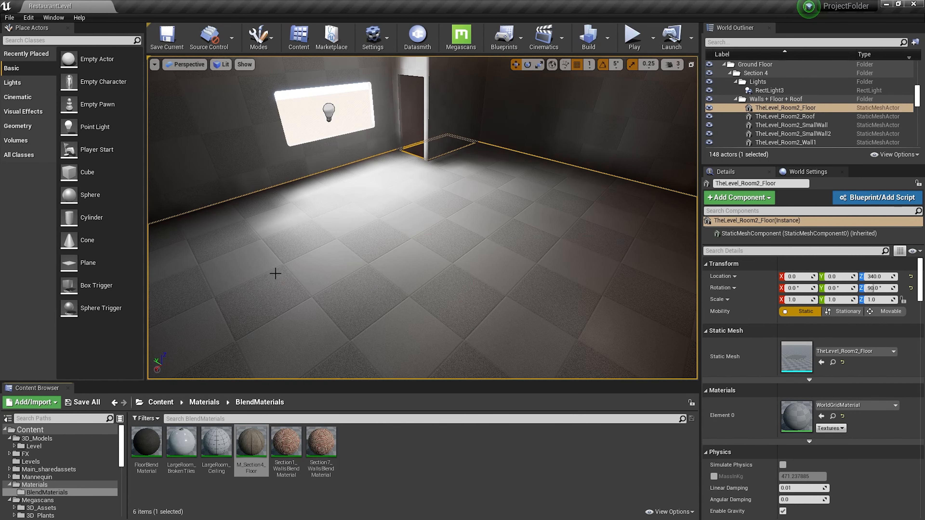
- Assign the M_Section4_Floor material to the Element 0 slot of TheLevel_Room2_Floor and select the floor in the level
click(253, 448)
drag(253, 448, 865, 416)
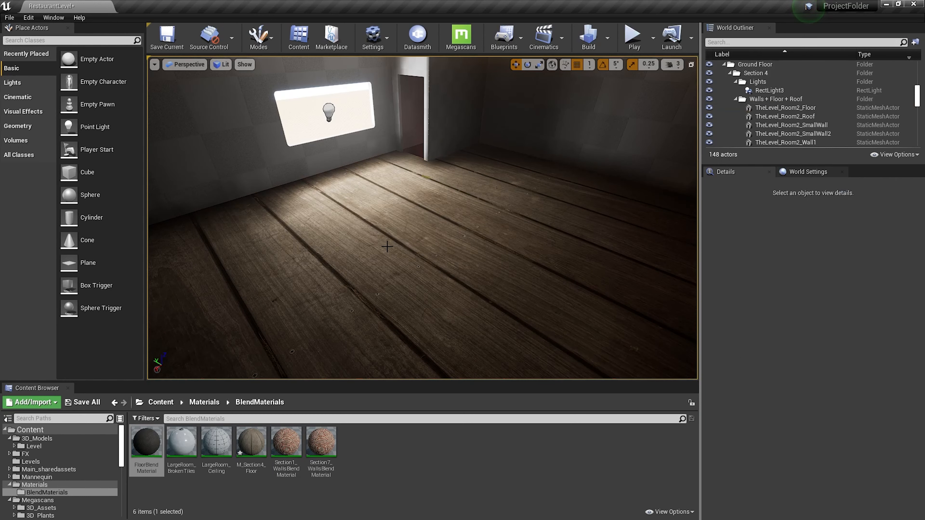
click(484, 230)
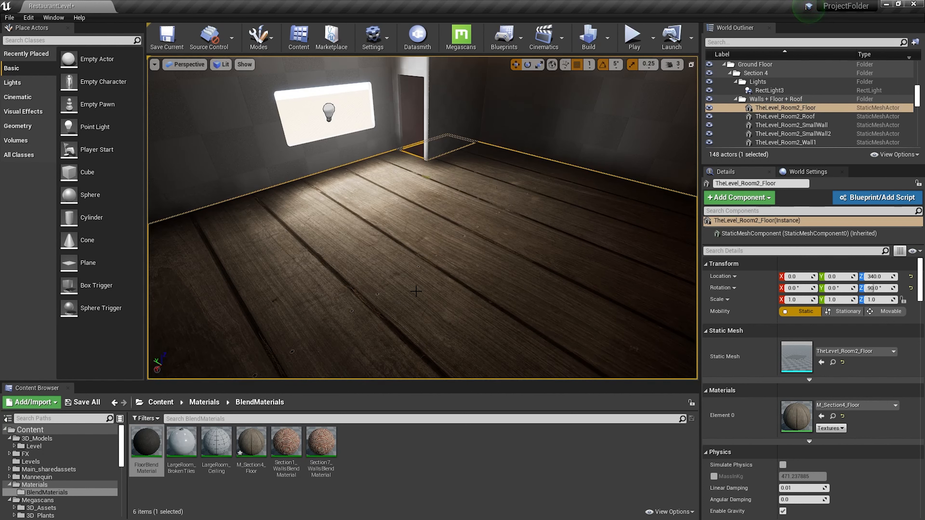
- Save M_Section4_Floor again and open it for editing, placing its editor window clear of the floor view
right_click(257, 452)
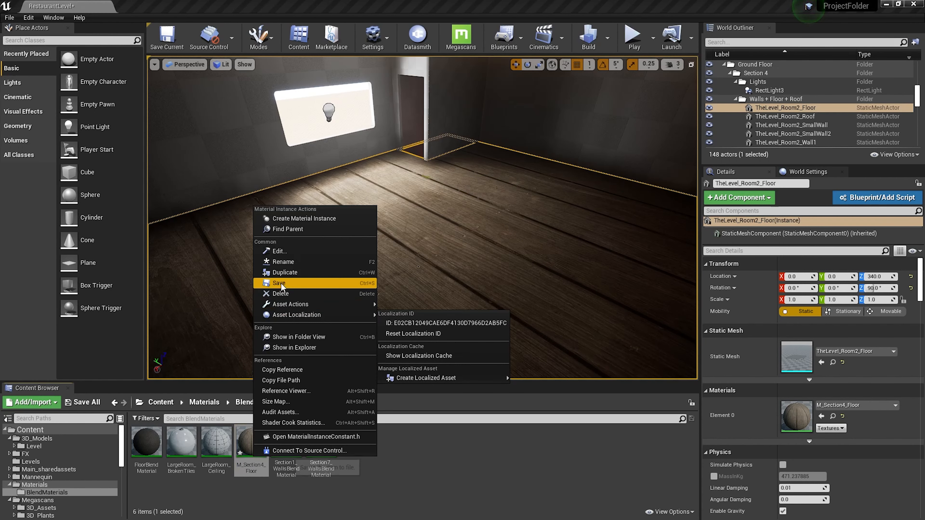
click(281, 283)
double_click(251, 443)
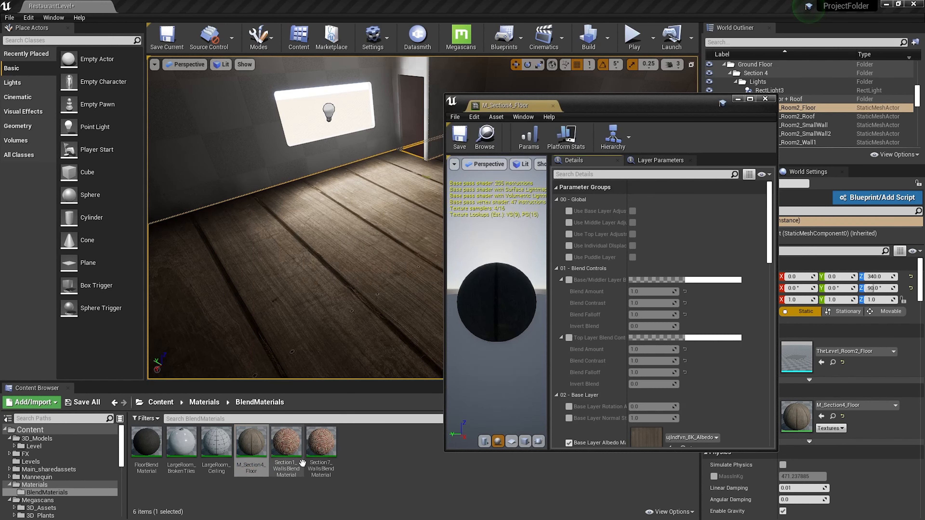
drag(614, 103, 672, 84)
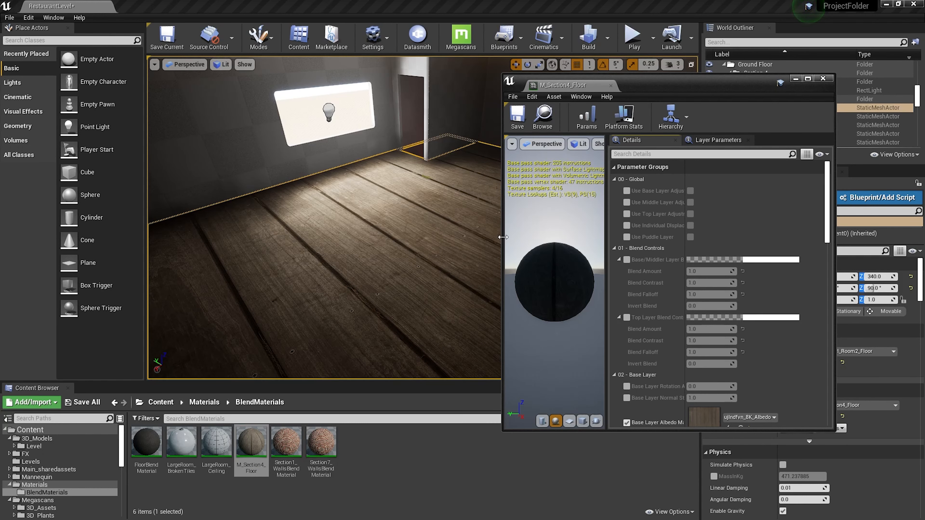
- Enable the base, middle and top layer adjustments and the puddle layer in the material's global parameters
click(627, 192)
click(689, 191)
click(627, 202)
click(690, 203)
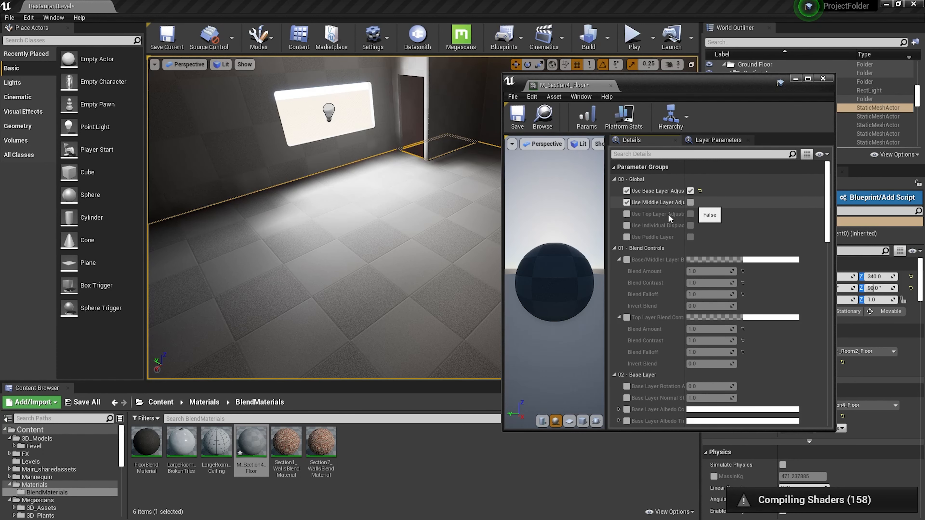
click(626, 214)
click(690, 214)
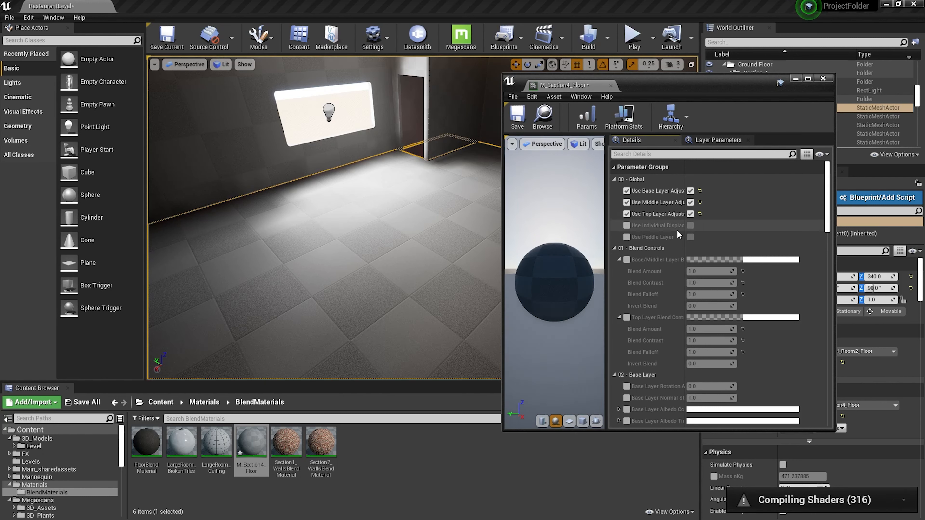
click(626, 237)
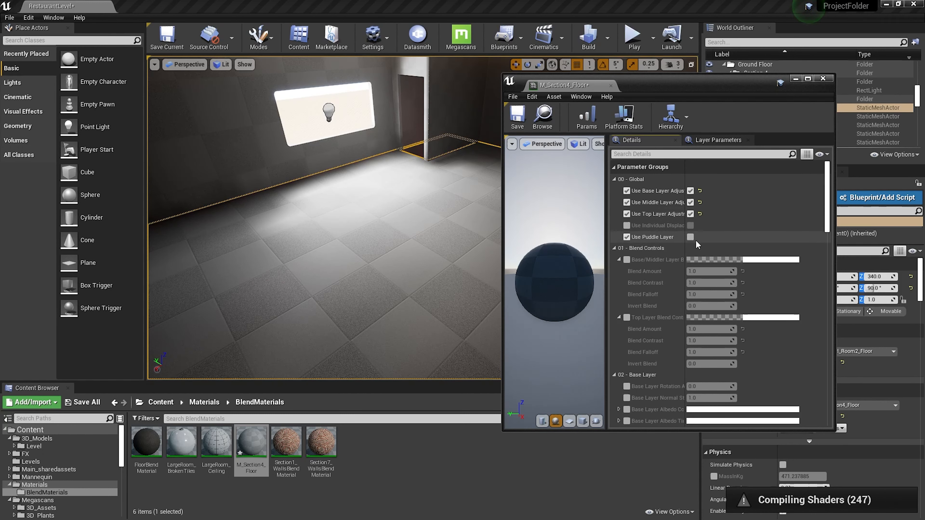
click(689, 238)
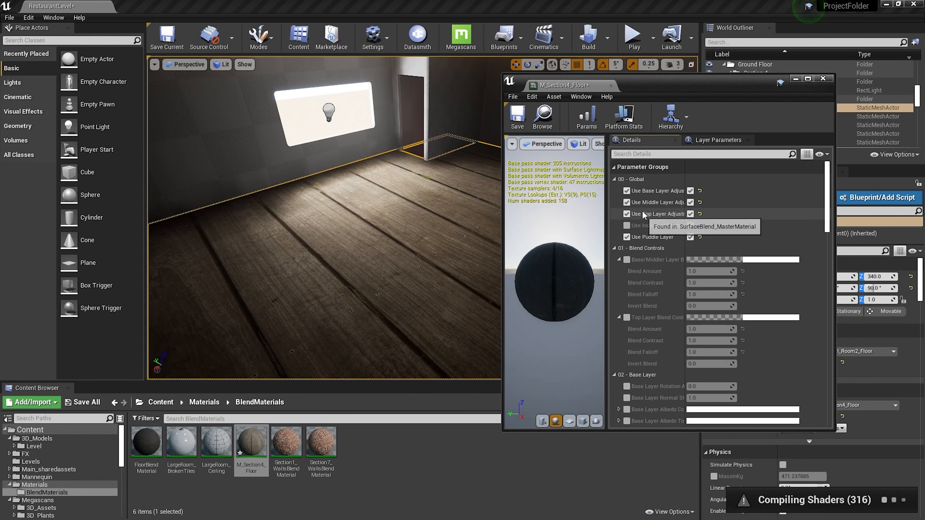
drag(684, 202, 700, 201)
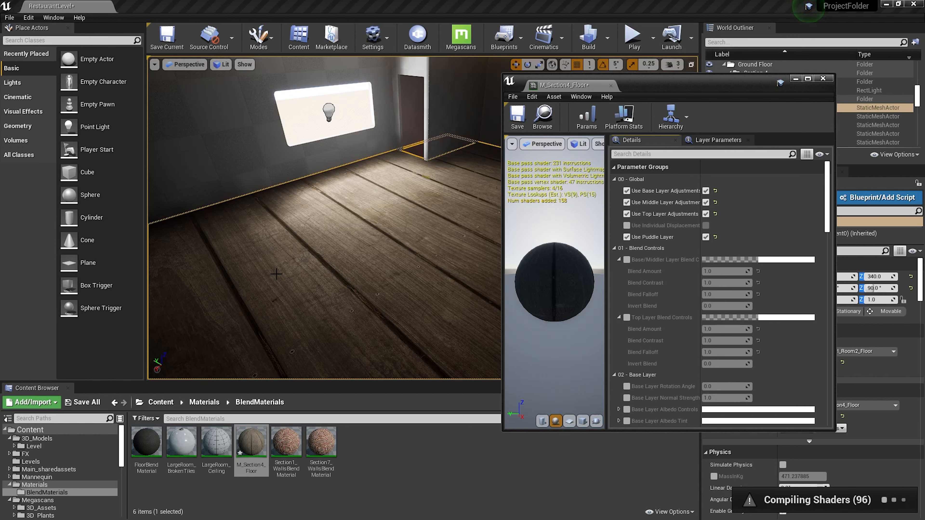
- Try a Base Layer Rotation Angle of about 0.36, undo it and disable the override
scroll(739, 243, down, 1)
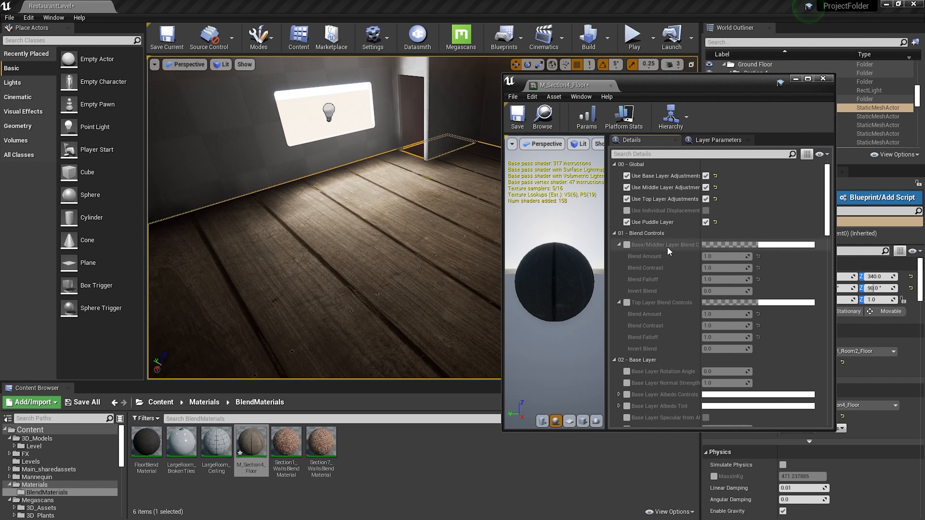
scroll(667, 245, down, 3)
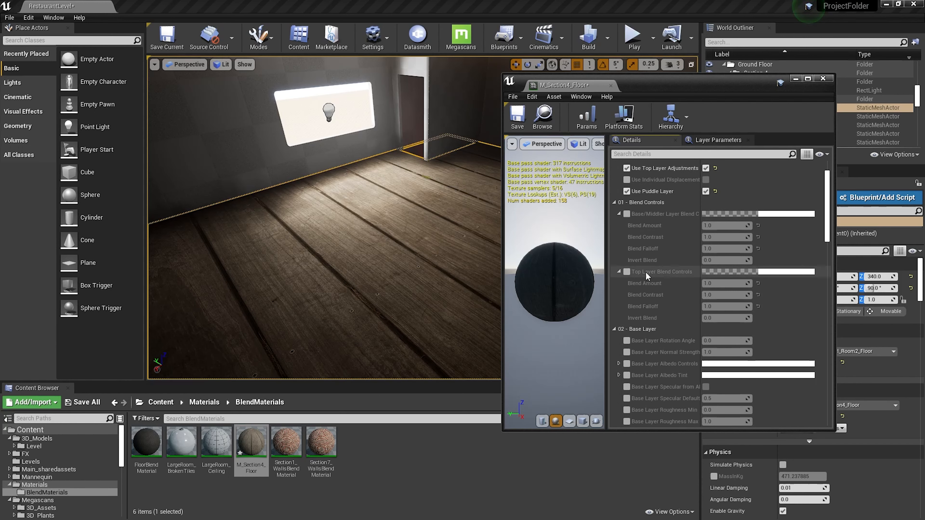
scroll(667, 324, down, 5)
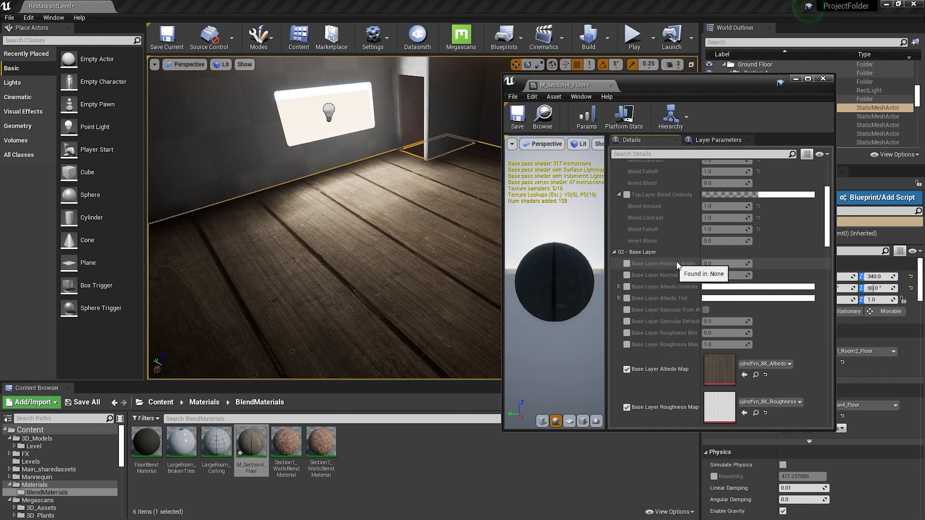
click(626, 263)
drag(723, 263, 733, 264)
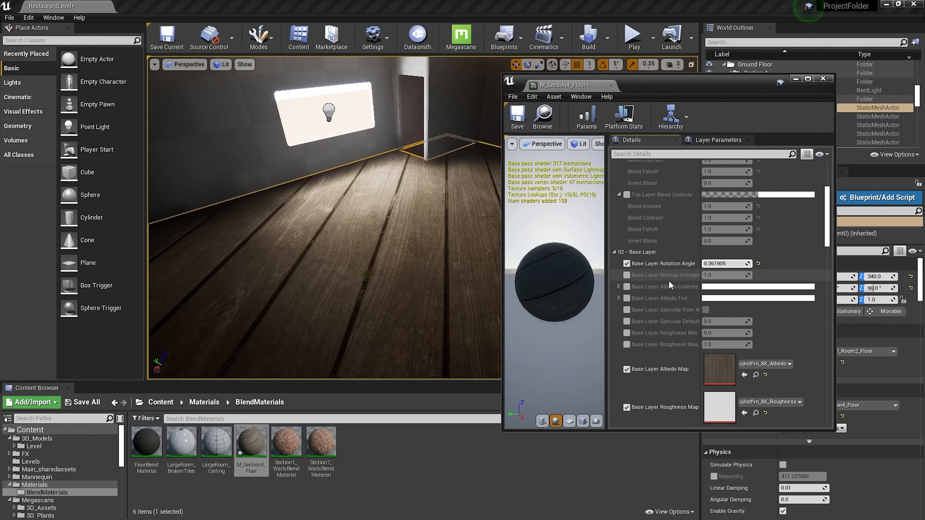
key(ctrl+z)
click(627, 264)
- Try a light blue Base Layer Albedo Tint, cancel the colour change and disable the override
scroll(638, 285, down, 1)
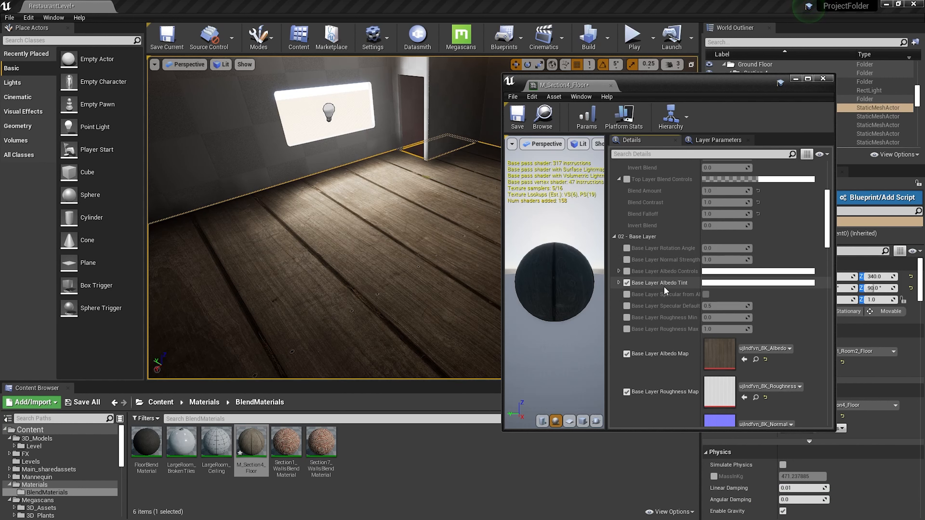
click(712, 284)
drag(757, 308, 747, 326)
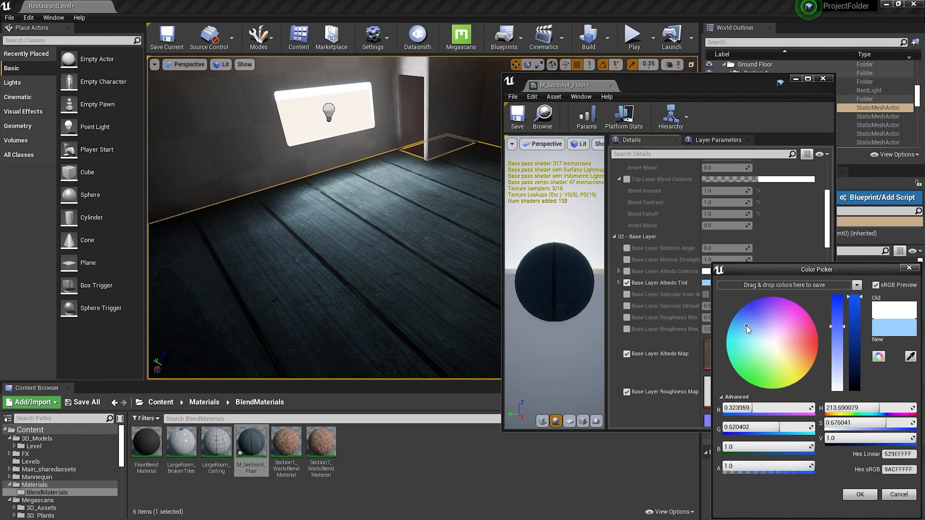
click(743, 350)
click(898, 494)
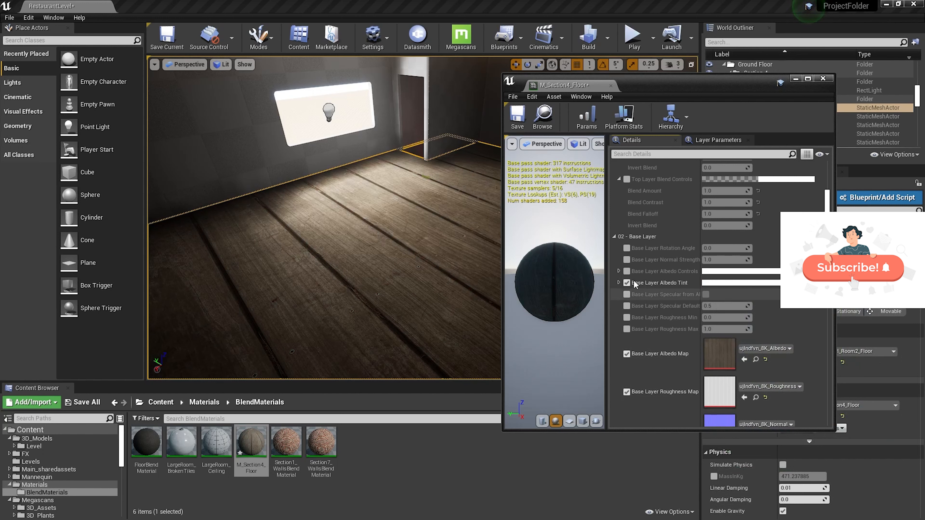
click(626, 282)
- Try base layer albedo saturation of about 3.2, brightness 4.8 and contrast 1.35, undo the edits and disable the override
click(626, 271)
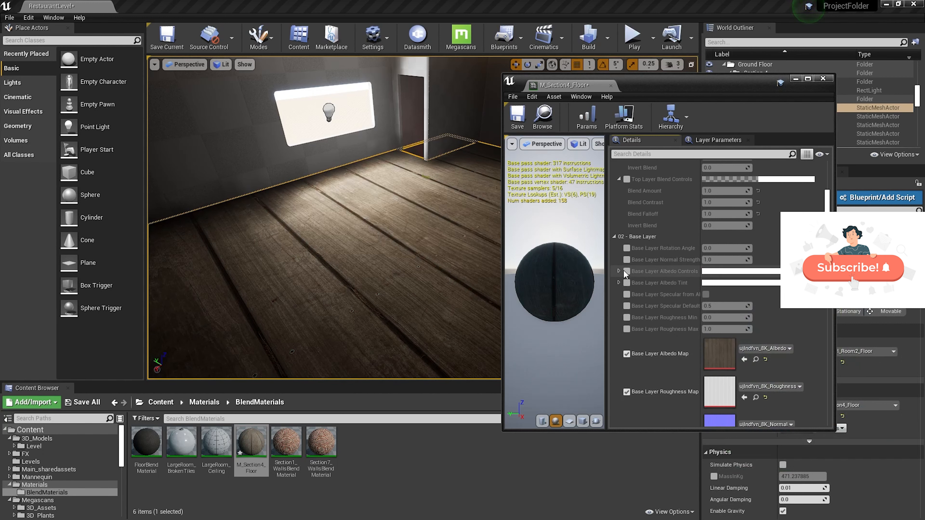
click(618, 271)
drag(712, 283, 708, 317)
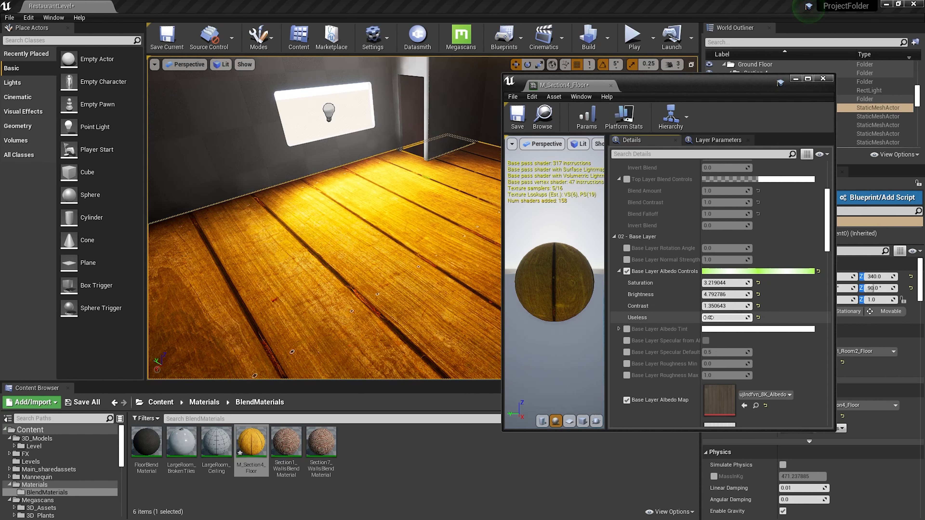
key(ctrl+z)
key(ctrl+z)
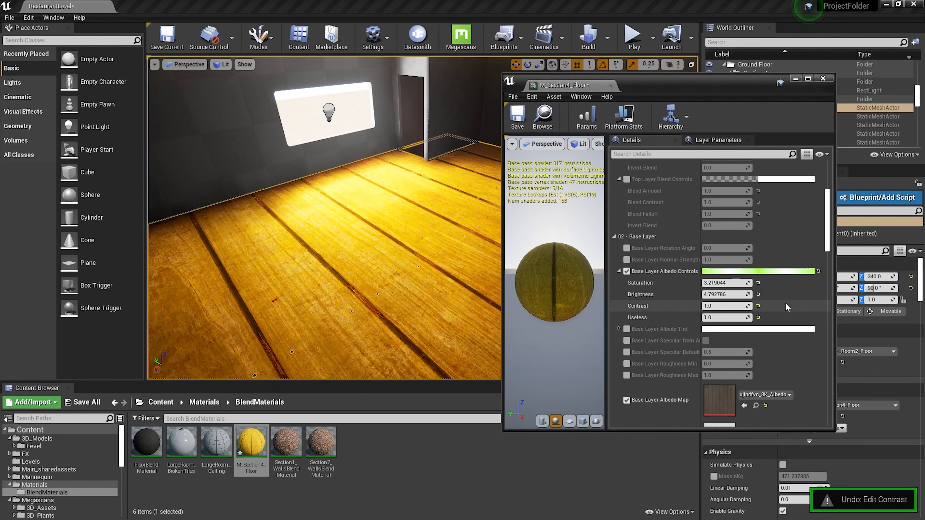
key(ctrl+z)
key(ctrl+z)
click(626, 271)
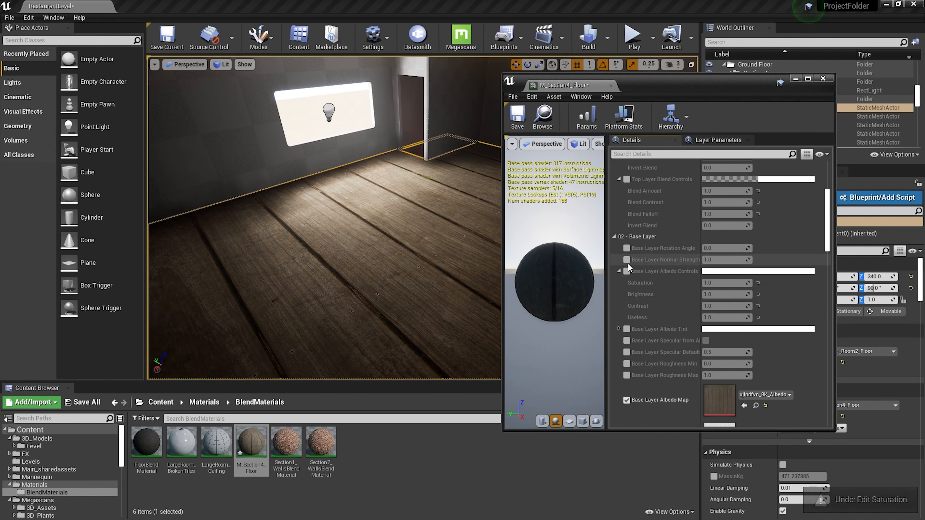
- Try a Base Layer Normal Strength of about 72, undo it and disable the override
click(626, 259)
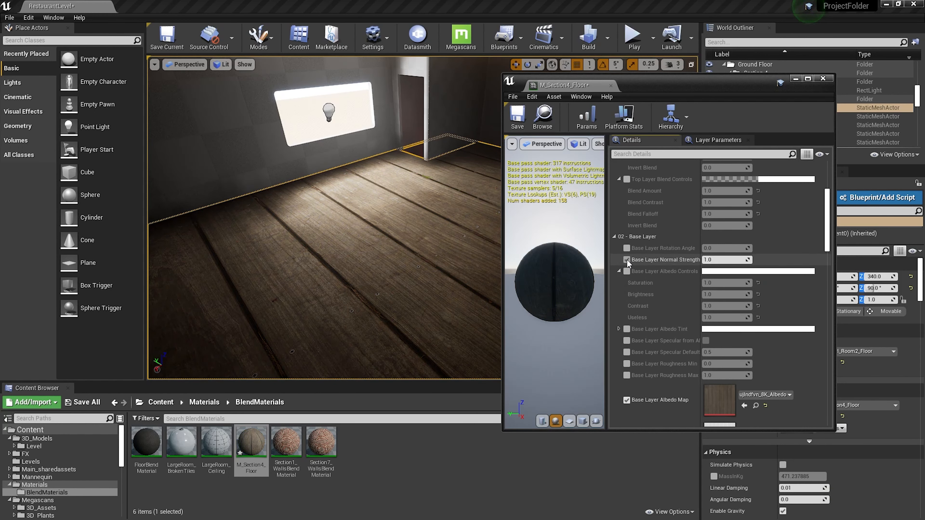
drag(724, 259, 837, 259)
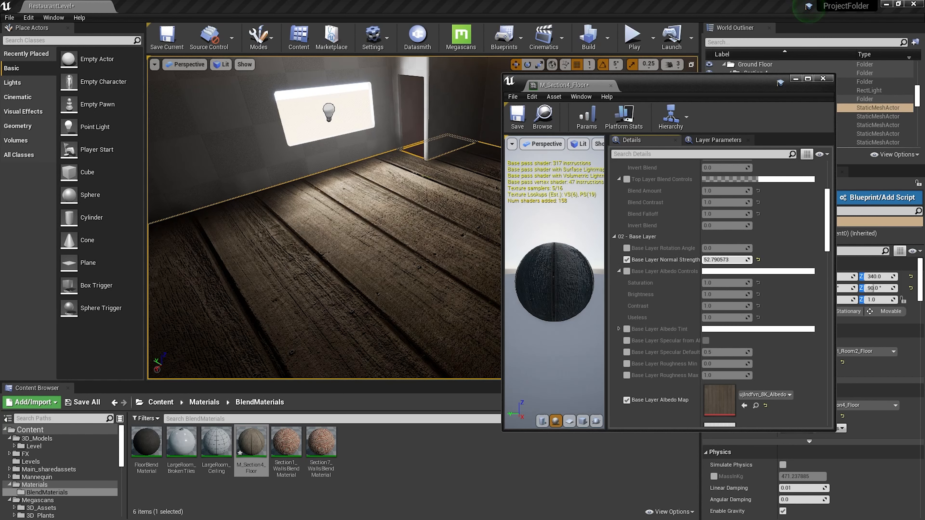
scroll(690, 291, down, 5)
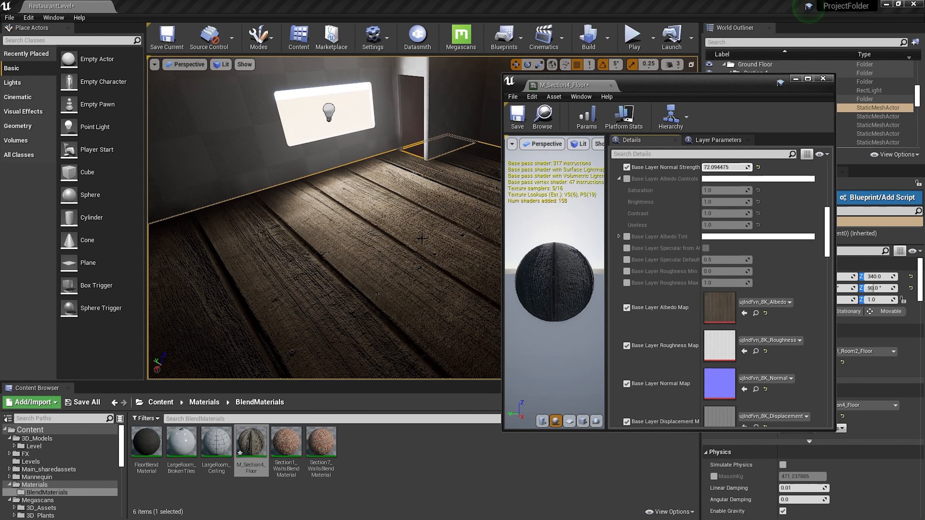
key(ctrl+z)
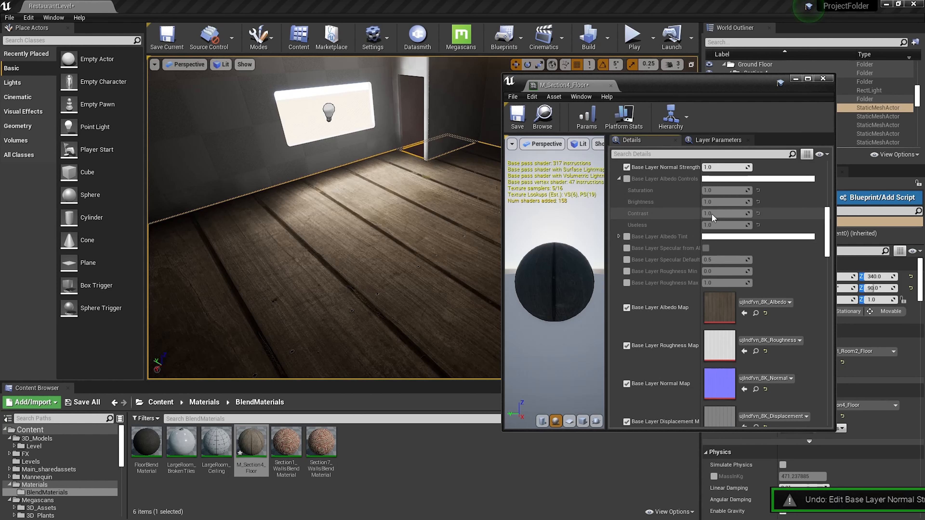
scroll(688, 197, up, 3)
click(626, 213)
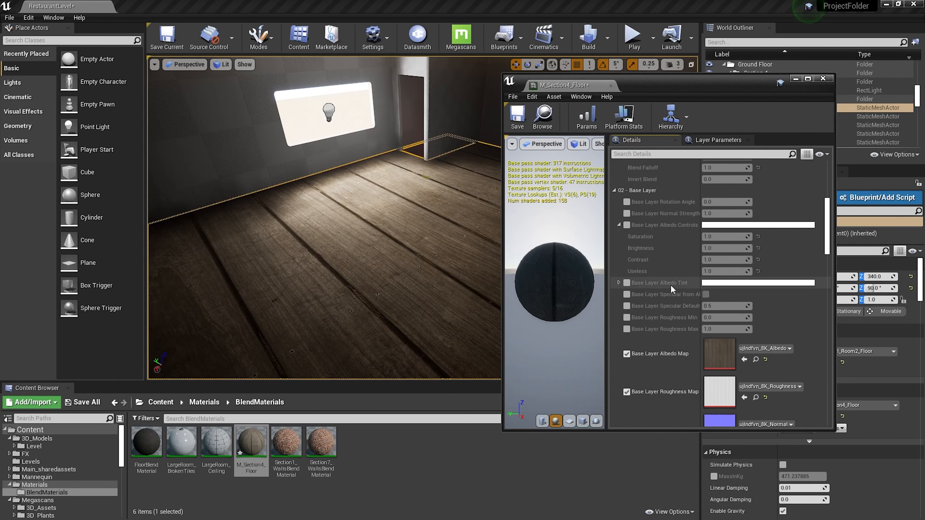
- Enable Base Layer Tiling/Offset, set Tiling X and Tiling Y to 7.5, and check the floor planks in the level
scroll(688, 319, down, 10)
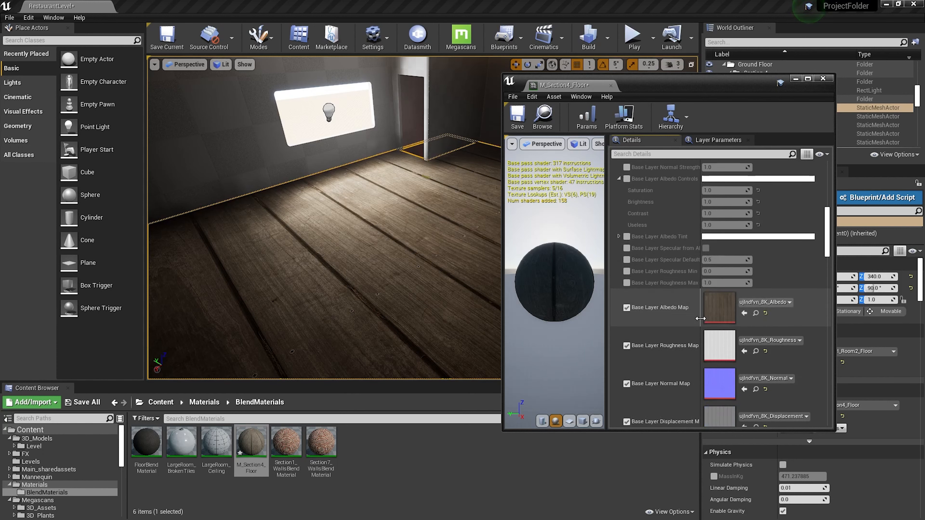
scroll(650, 245, up, 4)
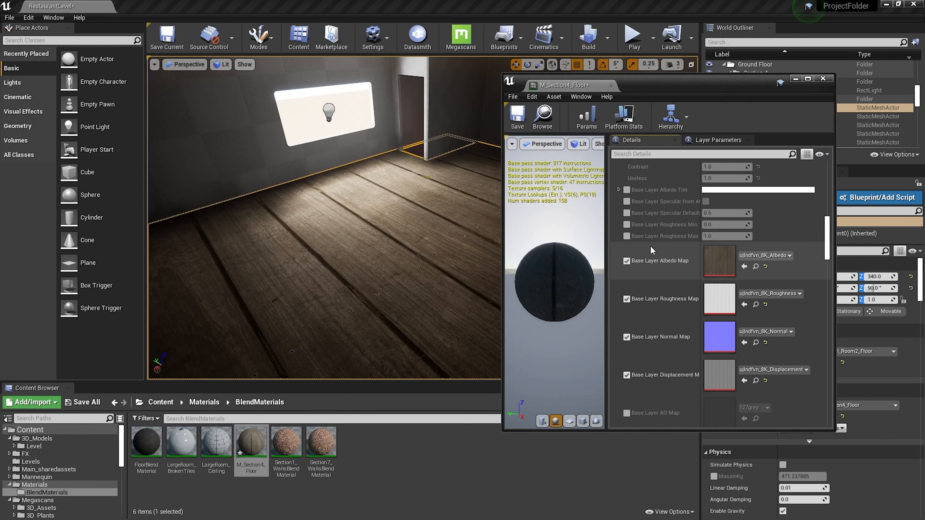
scroll(649, 246, down, 4)
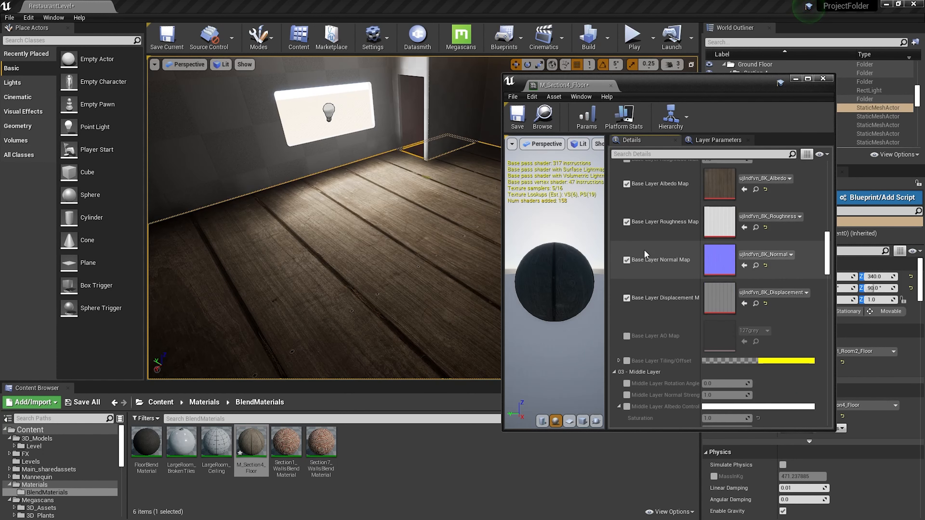
click(618, 360)
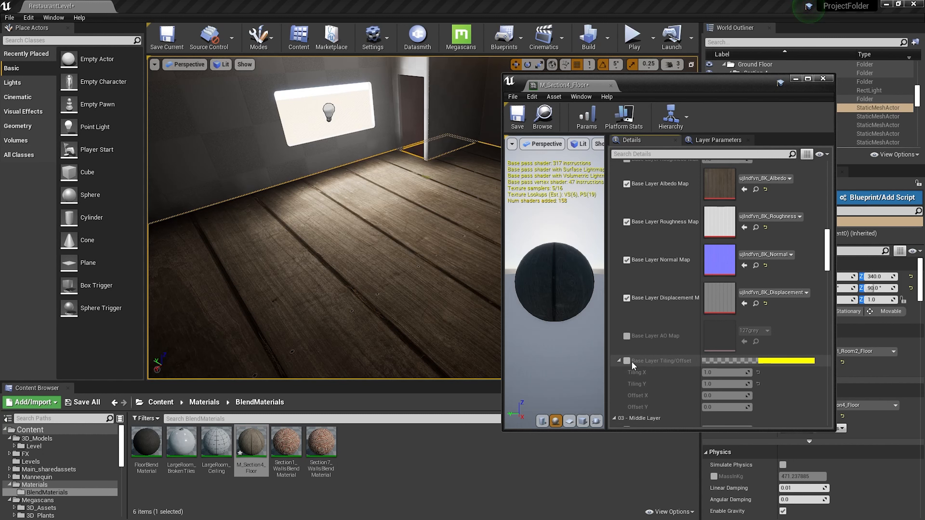
click(626, 361)
click(730, 373)
text(7)
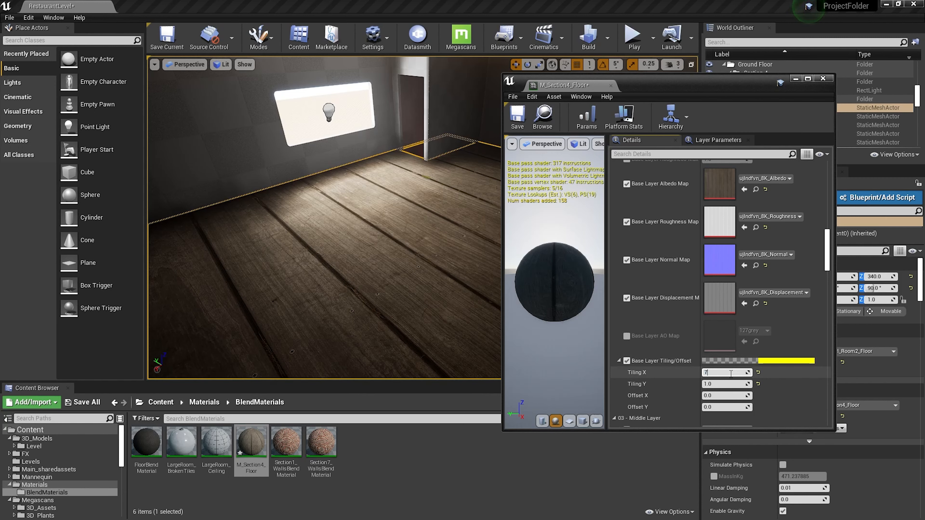
text(.5)
key(Tab)
text(7.5)
key(Return)
right_drag(325, 219, 378, 222)
scroll(729, 255, up, 6)
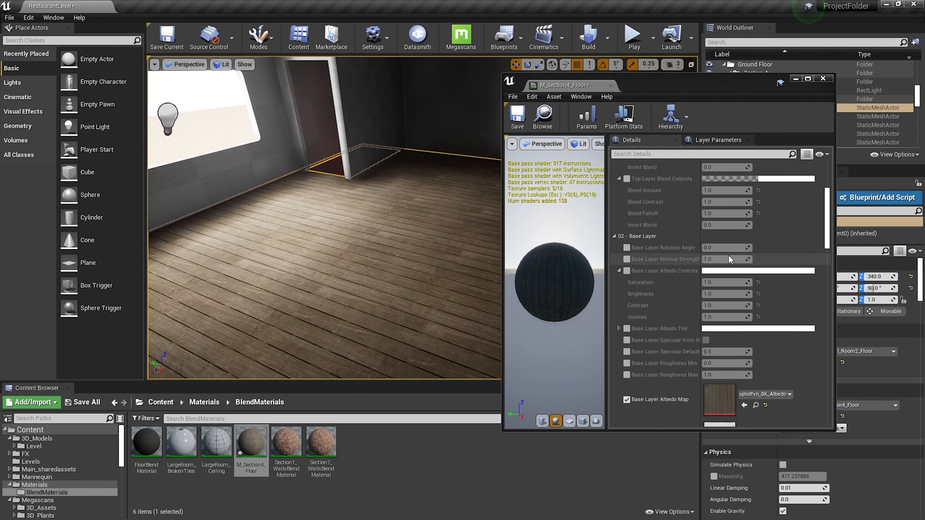
- Enable the Base Layer Rotation Angle override, try angles of 90 and about 0.19, and undo the angle changes
scroll(729, 255, up, 5)
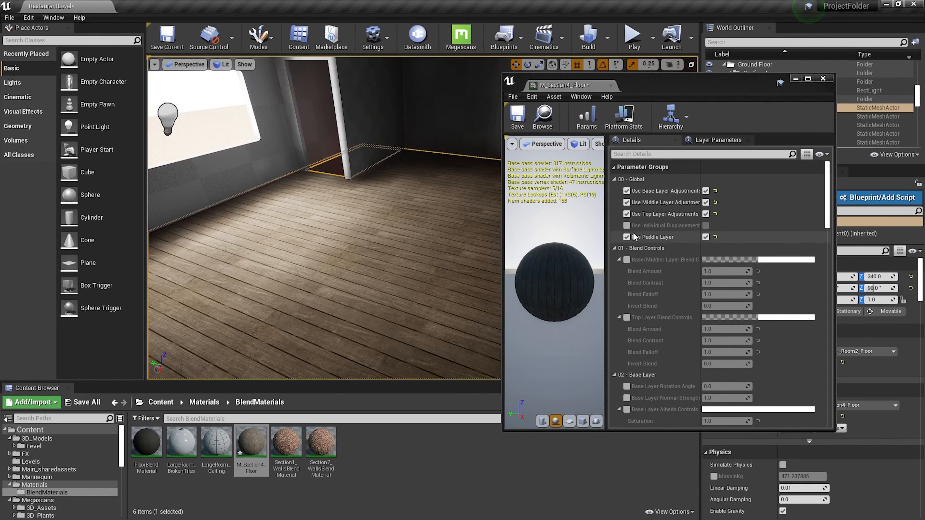
click(627, 386)
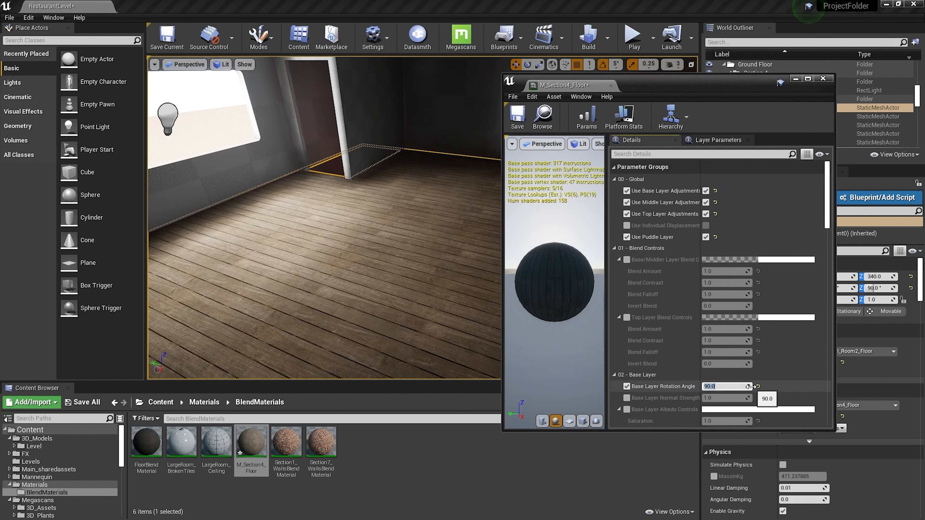
click(737, 388)
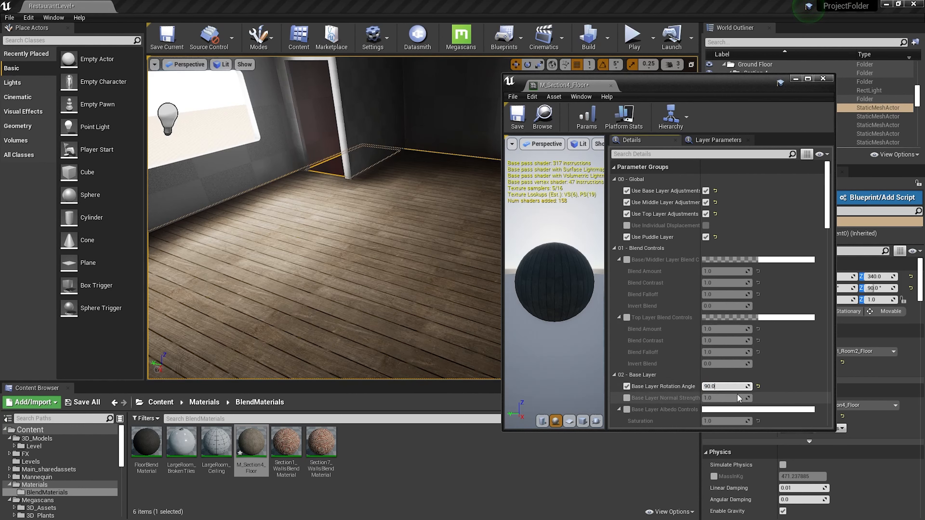
key(ctrl+z)
mouse_move(712, 389)
mouse_down()
mouse_move(723, 388)
mouse_move(714, 387)
mouse_up()
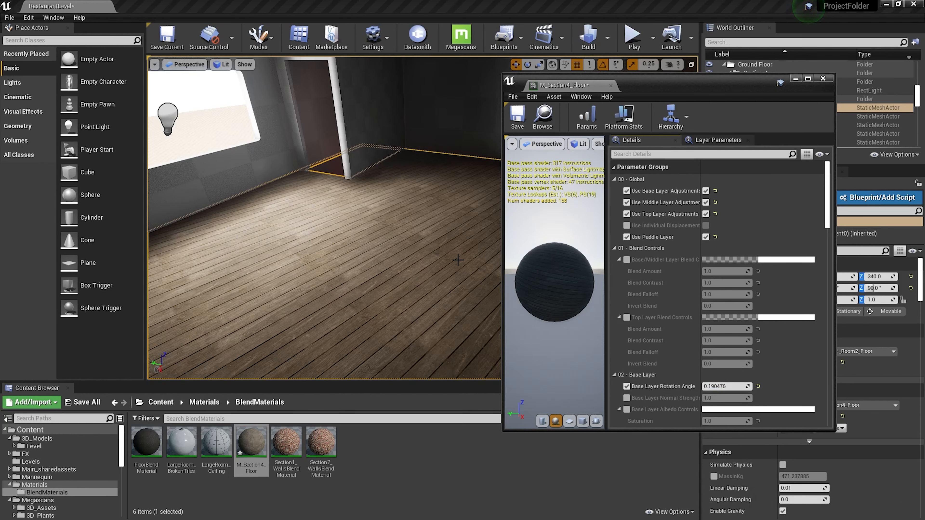
key(ctrl+z)
right_drag(328, 268, 499, 262)
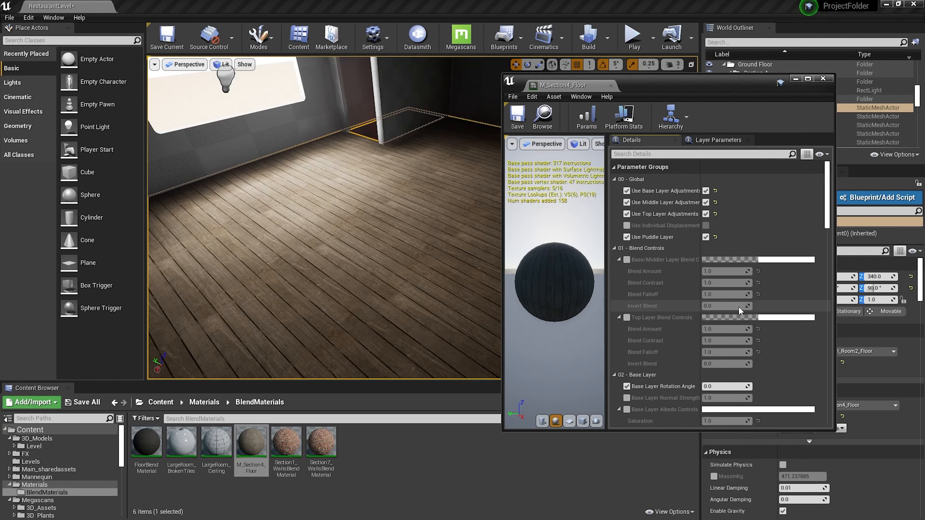
- Review the base and middle layer parameters, switch to Mesh Paint mode and activate vertex colour painting for the selected floor
scroll(738, 306, down, 4)
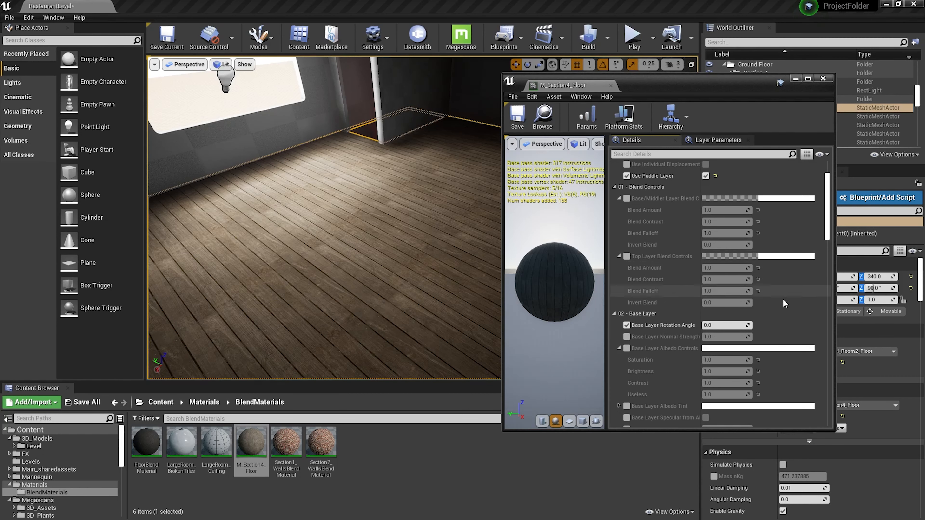
scroll(693, 302, down, 5)
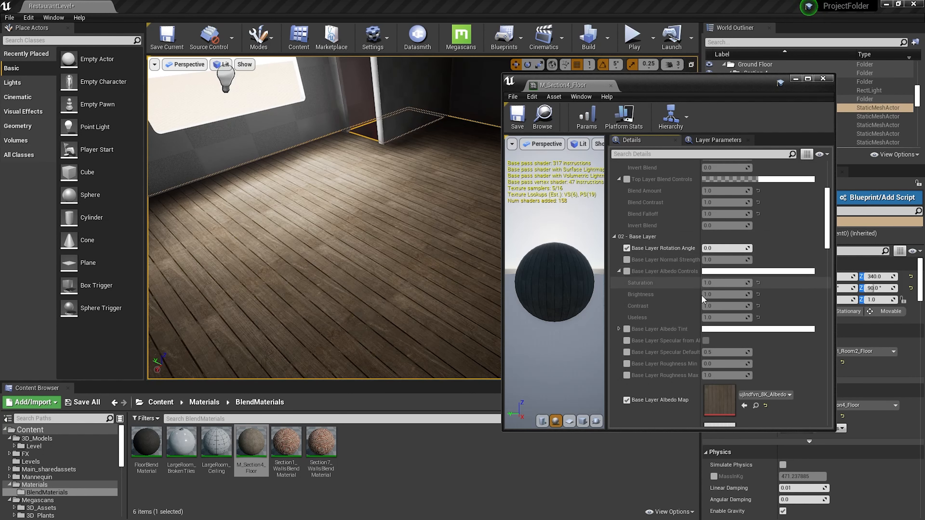
scroll(701, 295, down, 18)
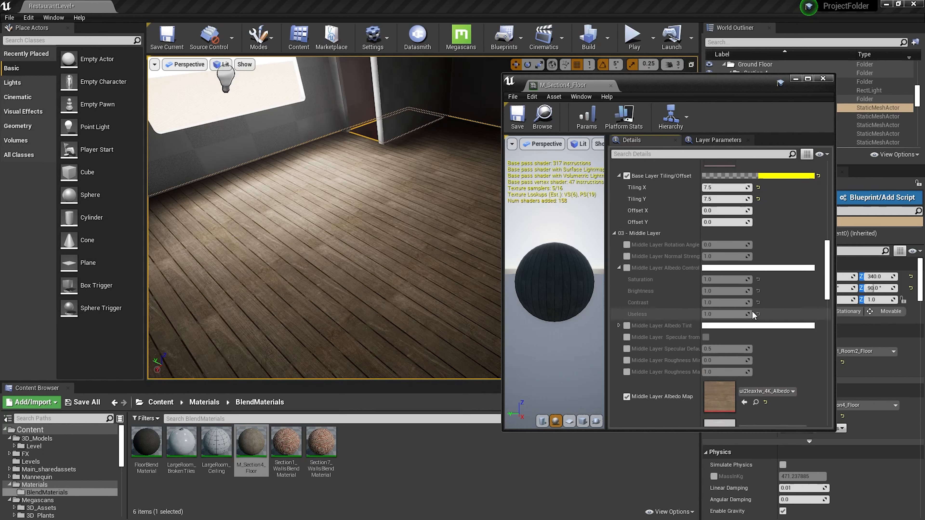
scroll(752, 311, down, 7)
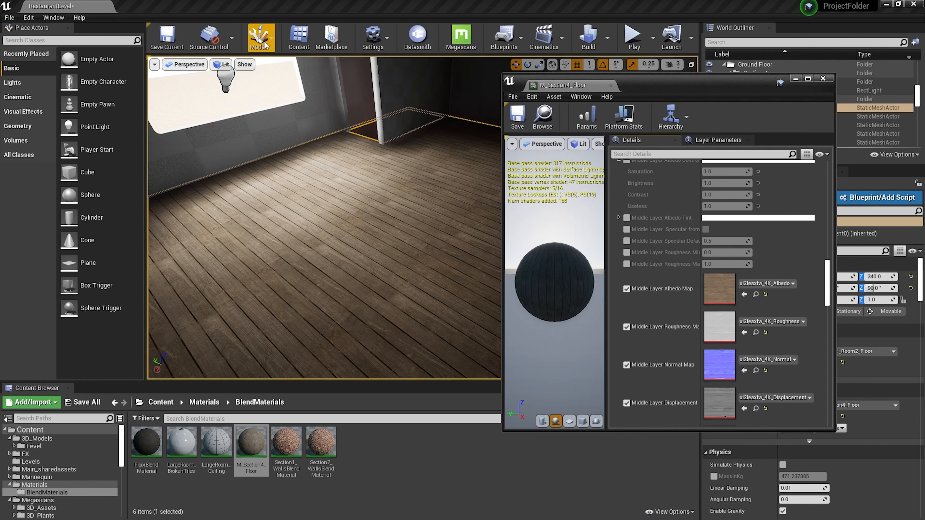
click(361, 249)
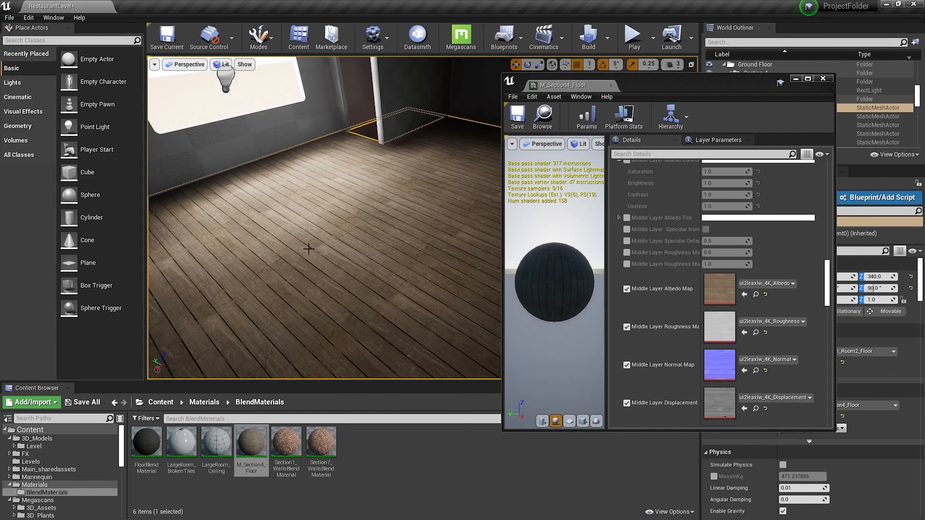
click(260, 41)
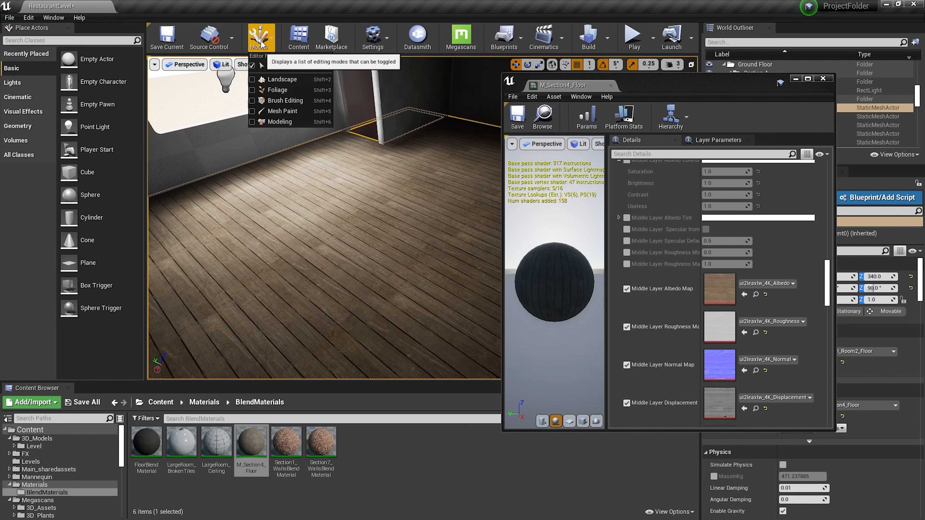
click(252, 112)
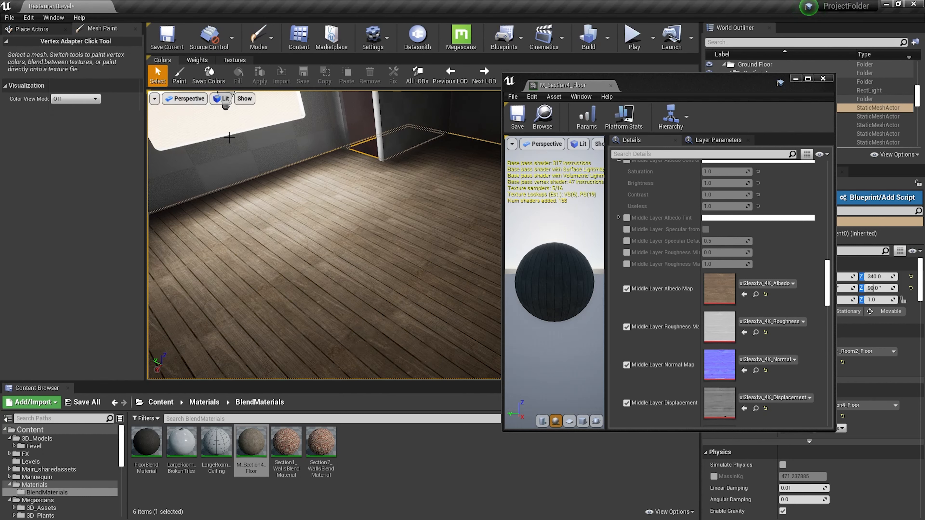
click(180, 80)
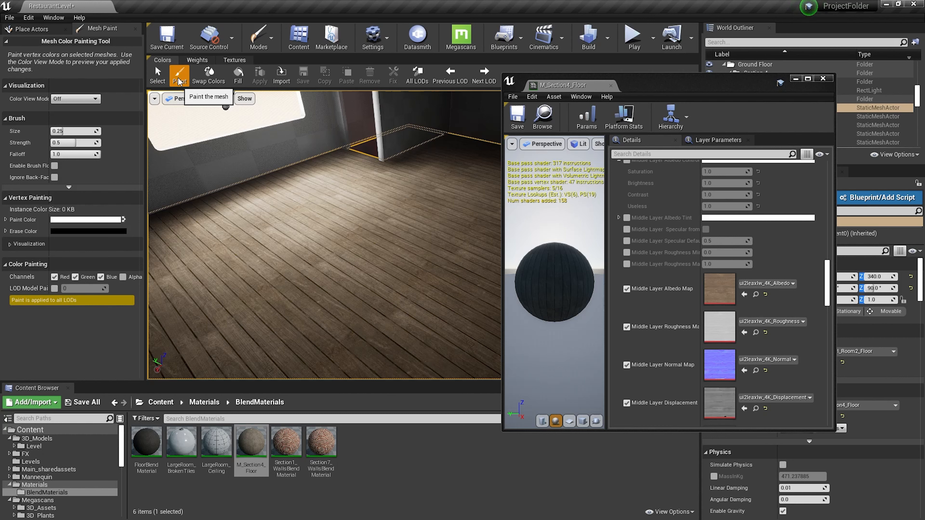
- Swap the vertex colours so paint is black and erase is white, and restrict painting to the Red channel
key(x)
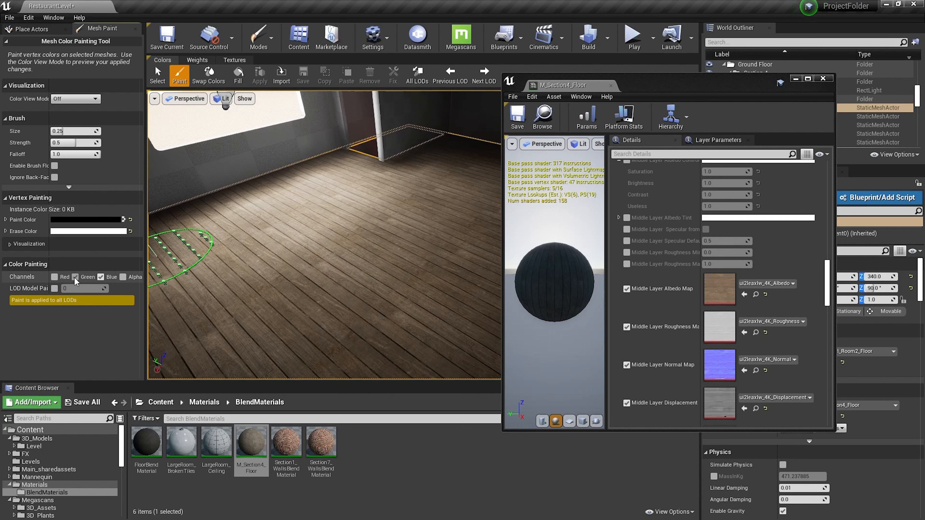
click(99, 278)
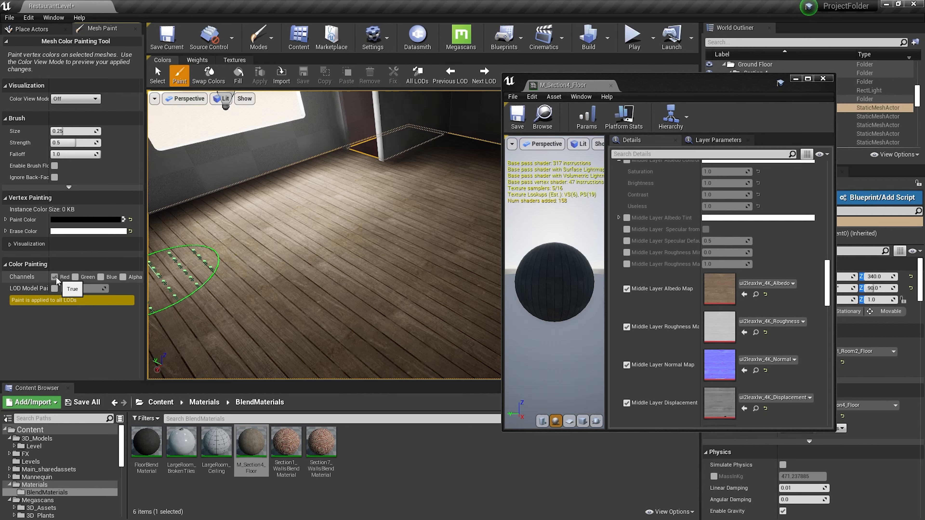
click(74, 277)
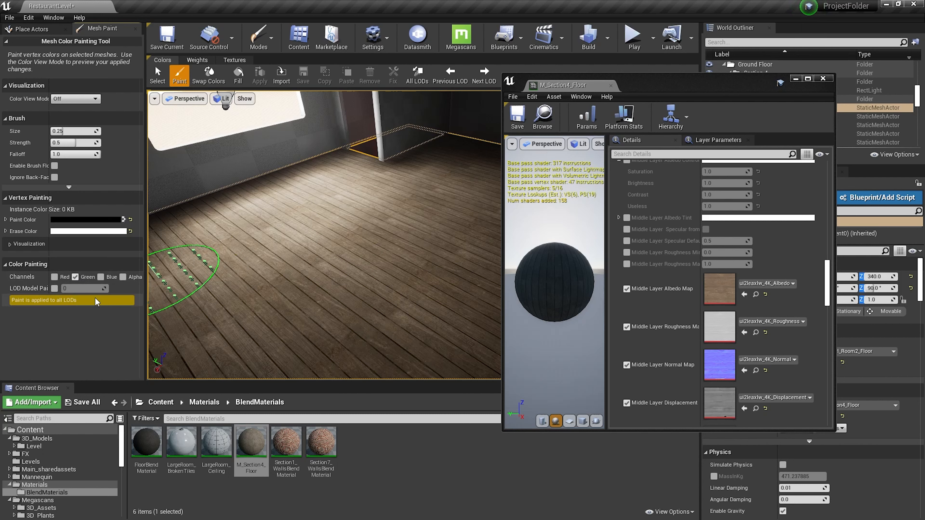
click(75, 277)
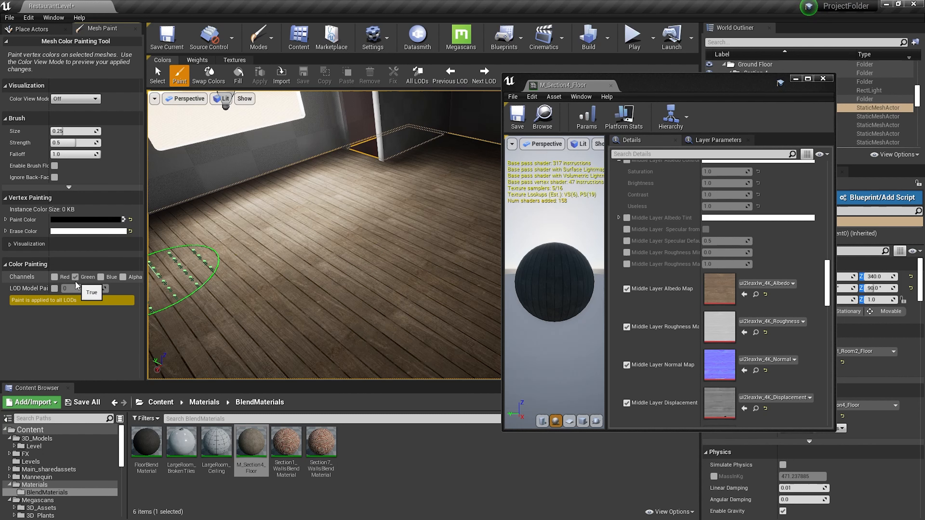
click(101, 277)
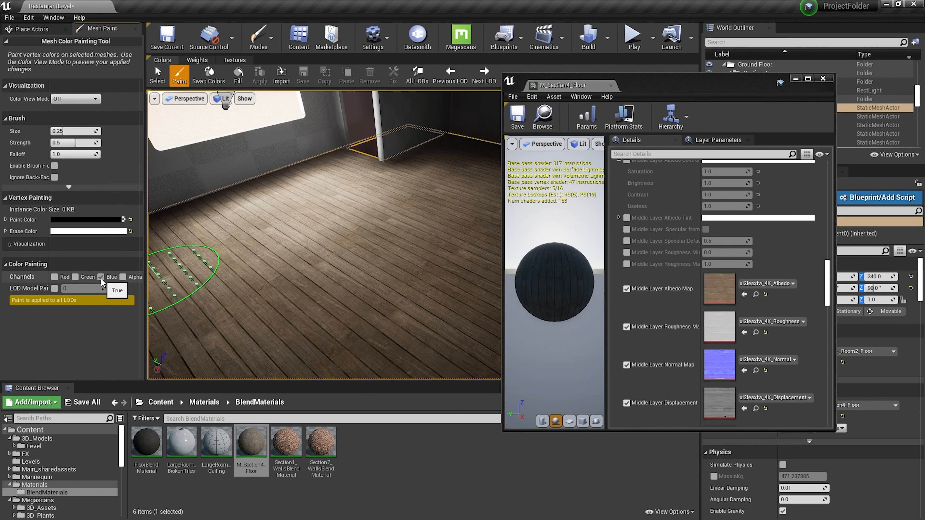
click(101, 277)
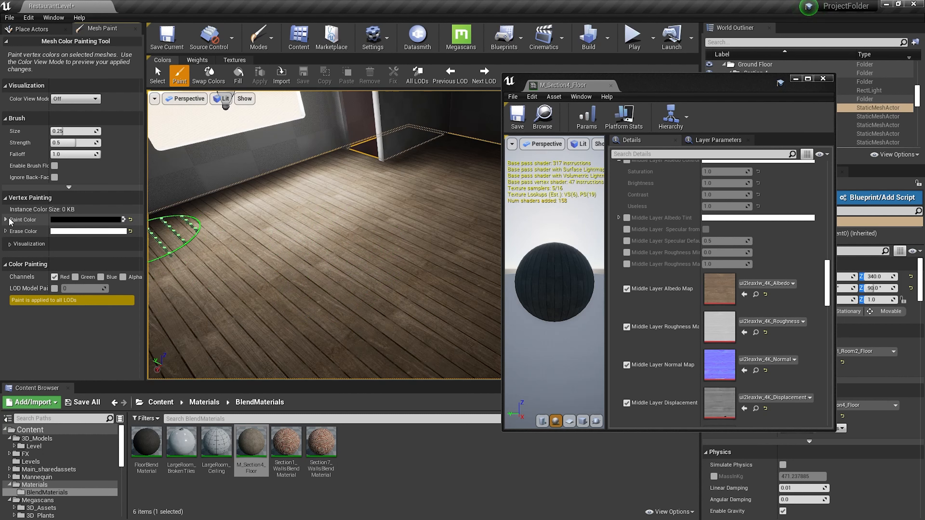
- Set the brush size to 0.1 and strength to 0.2, and paint a small middle-layer test patch on the floor
click(65, 131)
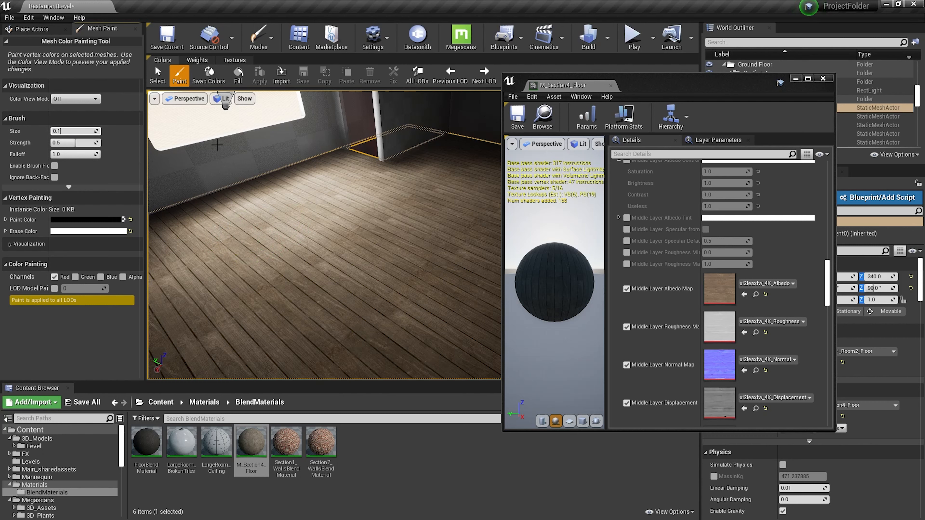
key(Tab)
key(Return)
mouse_move(334, 241)
mouse_down()
mouse_move(340, 258)
mouse_move(320, 252)
mouse_move(328, 241)
mouse_up()
mouse_move(313, 273)
mouse_down()
mouse_move(384, 254)
mouse_move(367, 275)
mouse_move(393, 238)
mouse_up()
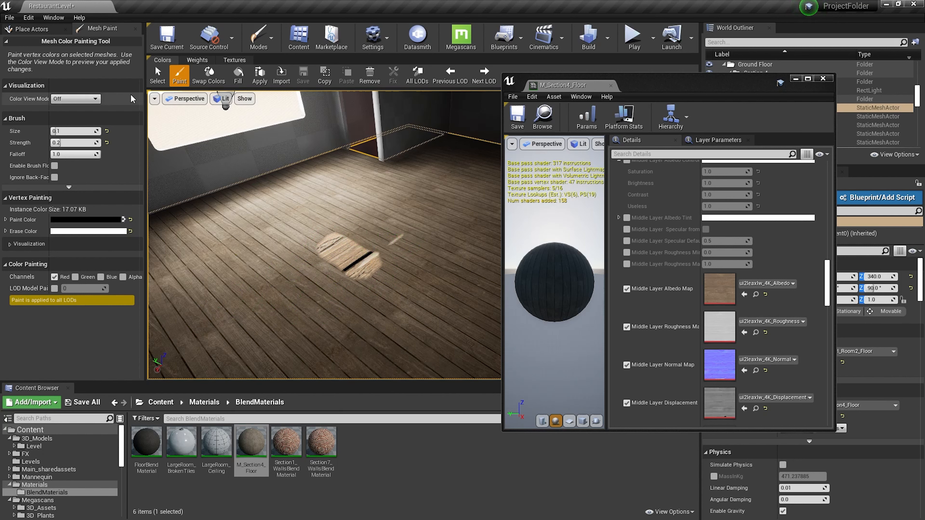
- Set the brush strength to 0.4 and size to 0.2, and paint the middle layer across a large floor area
click(72, 142)
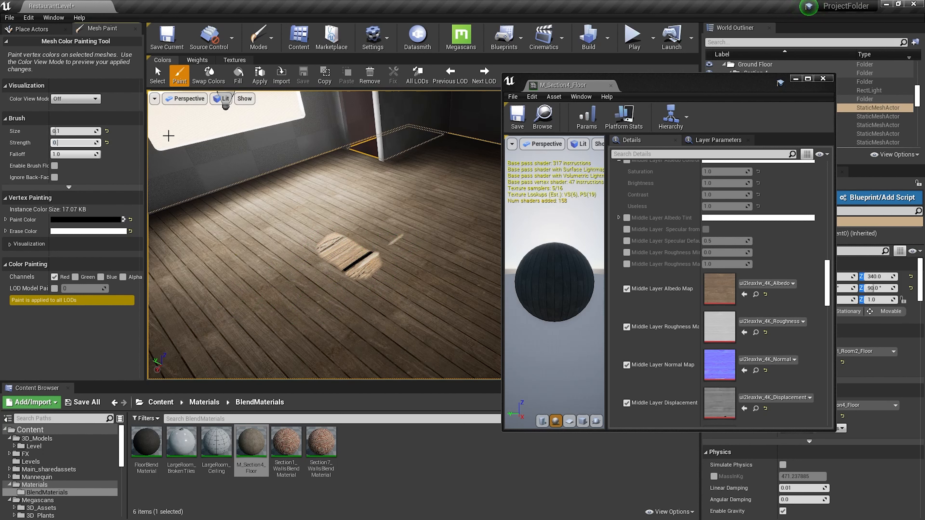
key(shift+Tab)
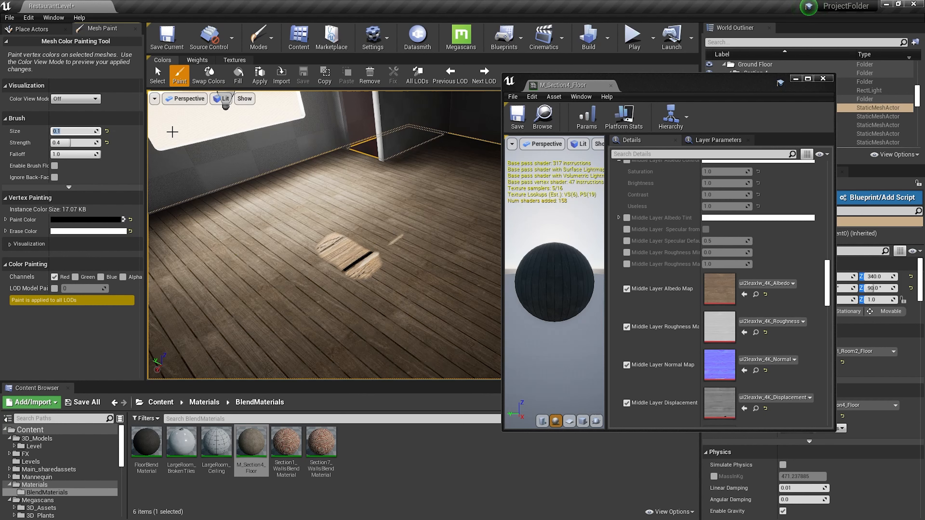
mouse_move(312, 209)
mouse_down()
mouse_move(331, 261)
mouse_move(355, 199)
mouse_move(273, 241)
mouse_move(355, 212)
mouse_move(300, 268)
mouse_move(255, 283)
mouse_move(161, 266)
mouse_move(204, 263)
mouse_move(182, 257)
mouse_move(352, 296)
mouse_move(446, 263)
mouse_move(389, 248)
mouse_move(391, 210)
mouse_move(360, 238)
mouse_move(482, 207)
mouse_move(473, 159)
mouse_up()
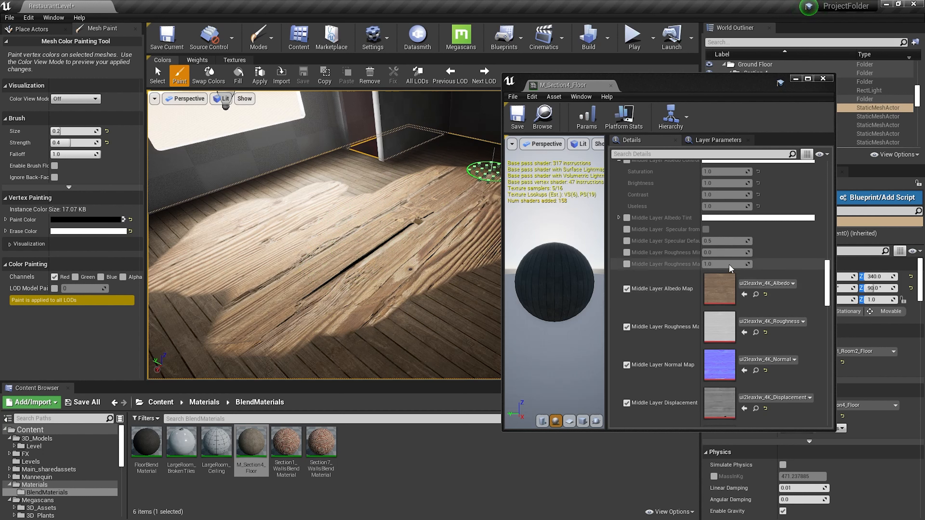
- Enable Middle Layer Tiling/Offset, set Tiling X and Tiling Y to 10, and check the painted wood in the level
scroll(719, 254, down, 3)
scroll(651, 252, up, 5)
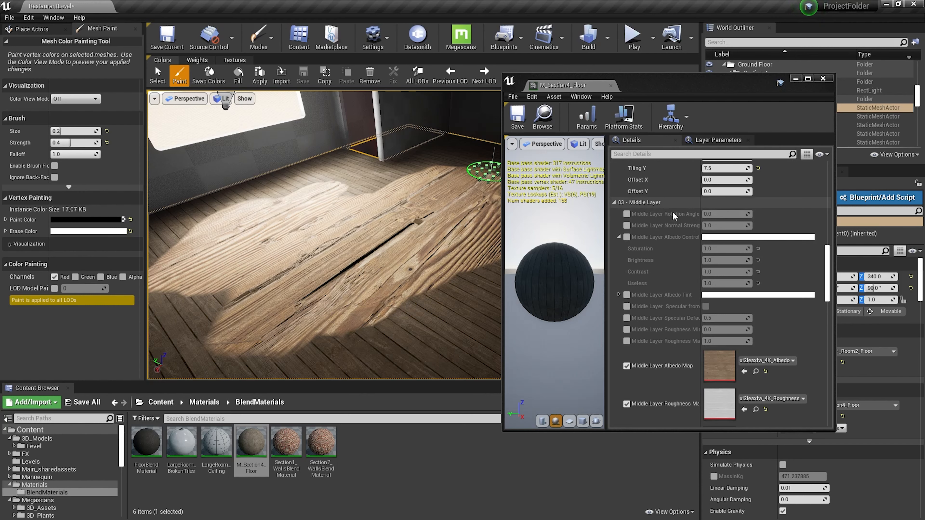
scroll(666, 214, down, 7)
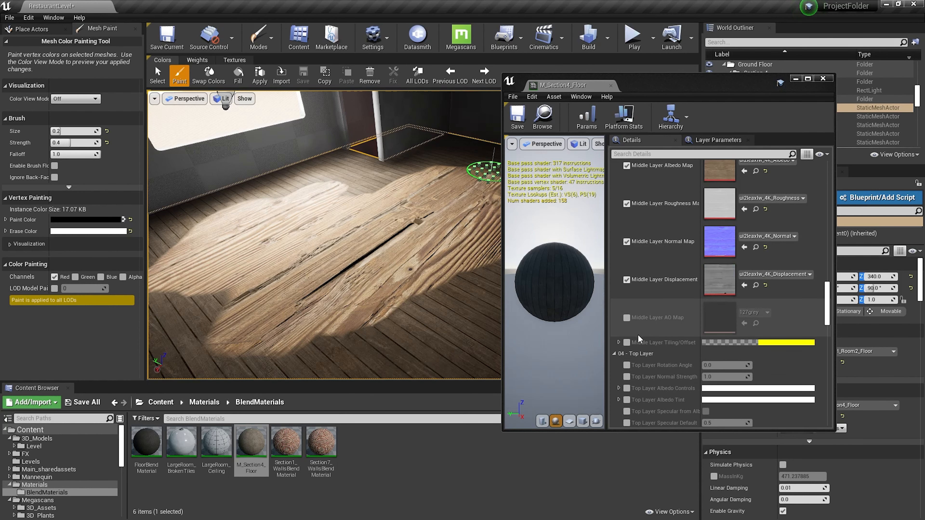
click(619, 342)
click(626, 342)
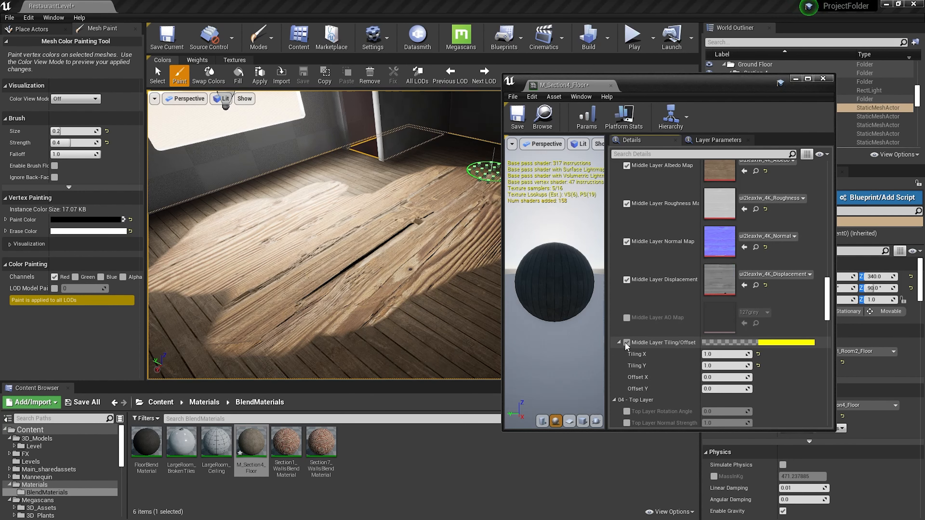
click(725, 354)
text(10)
key(Tab)
text(10)
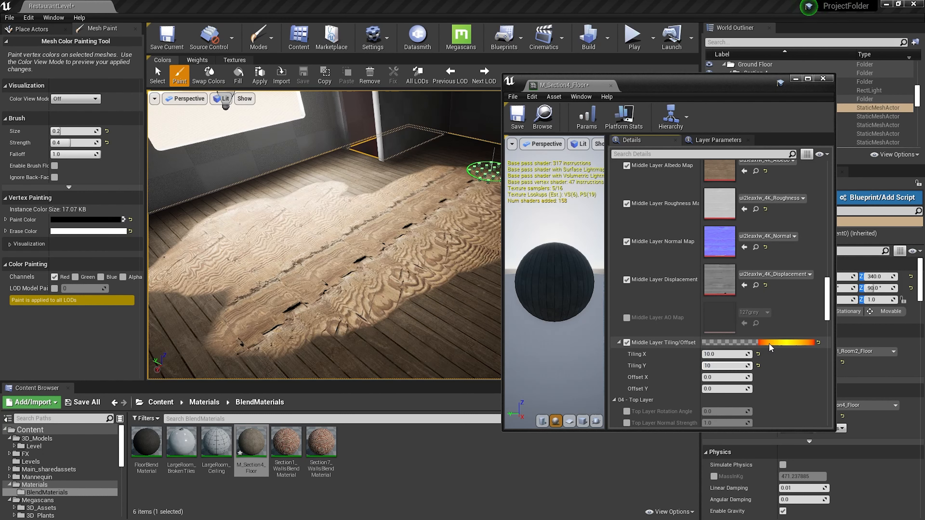
key(Tab)
mouse_move(310, 270)
right_down()
mouse_move(349, 252)
mouse_move(328, 284)
mouse_move(299, 273)
right_up()
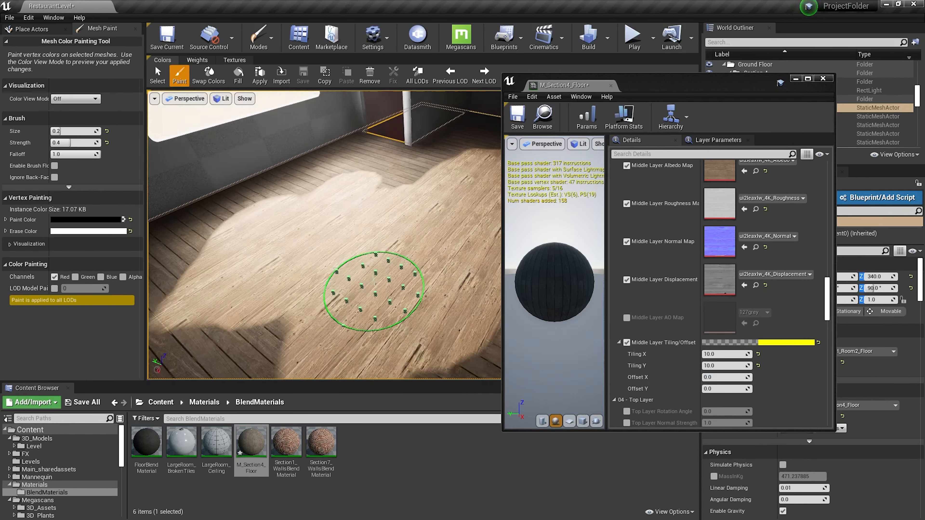
right_drag(374, 292, 377, 267)
click(309, 271)
right_drag(313, 266, 412, 253)
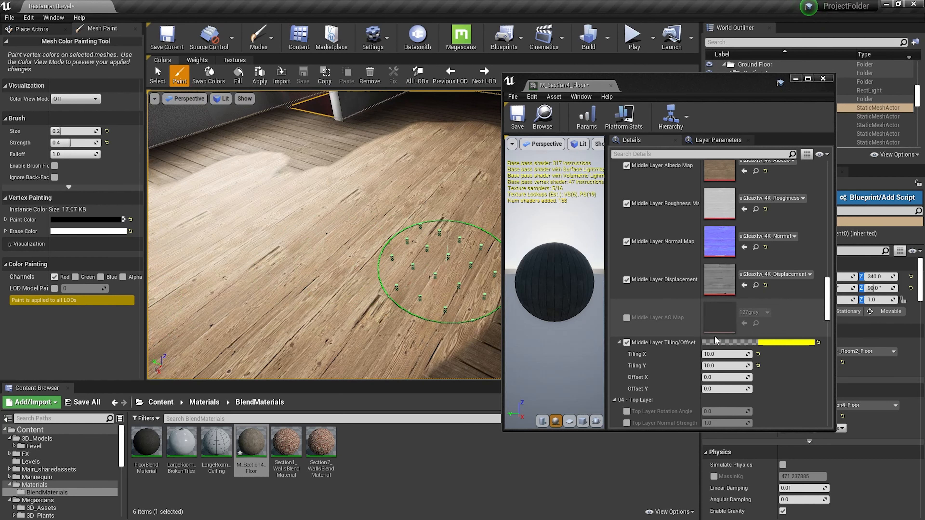
- Restrict painting to the Green channel, try a top-layer moss stroke across the floor, and undo the stroke
scroll(751, 299, down, 5)
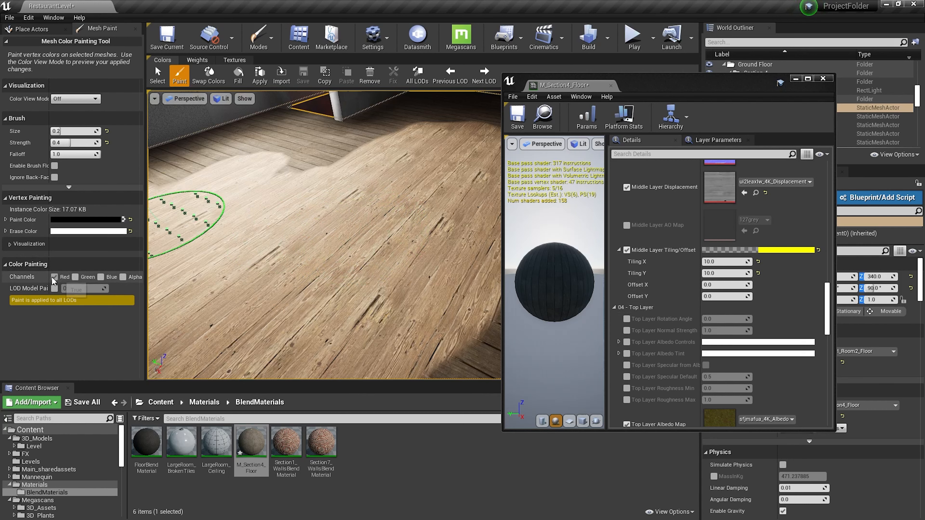
click(75, 277)
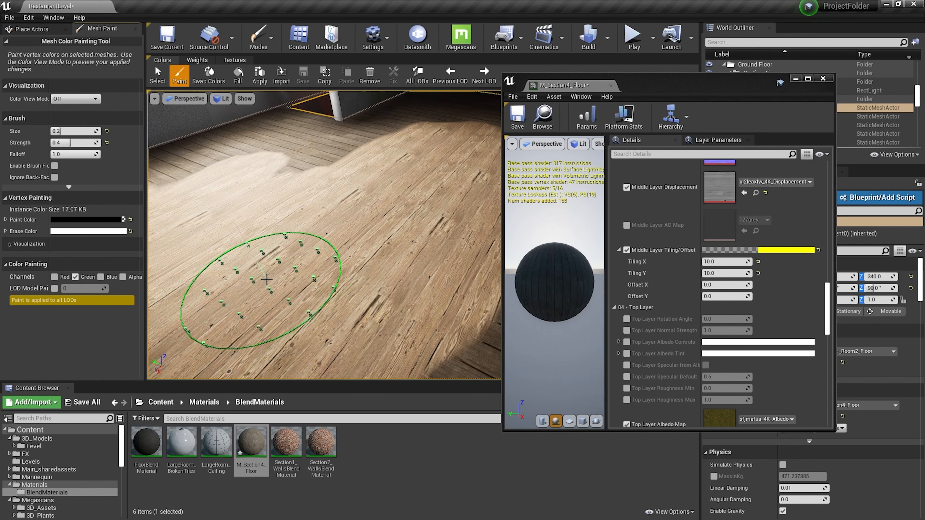
mouse_move(264, 273)
mouse_down()
mouse_move(418, 188)
mouse_move(338, 291)
mouse_move(175, 313)
mouse_move(342, 328)
mouse_up()
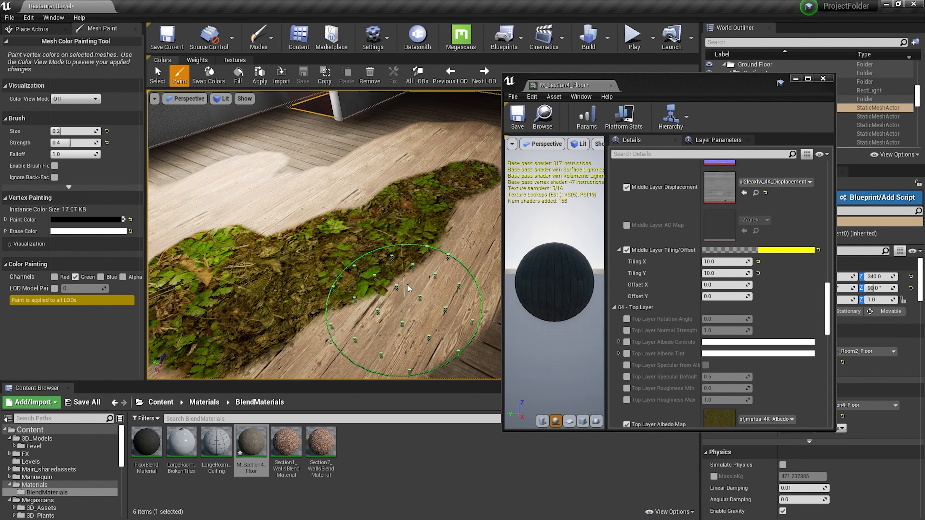
right_drag(379, 255, 436, 226)
right_drag(280, 302, 379, 255)
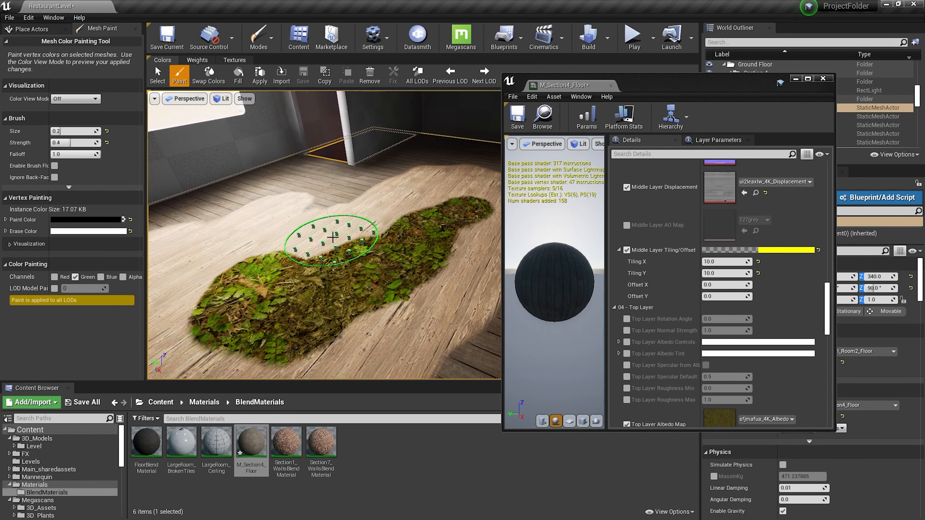
key(ctrl+z)
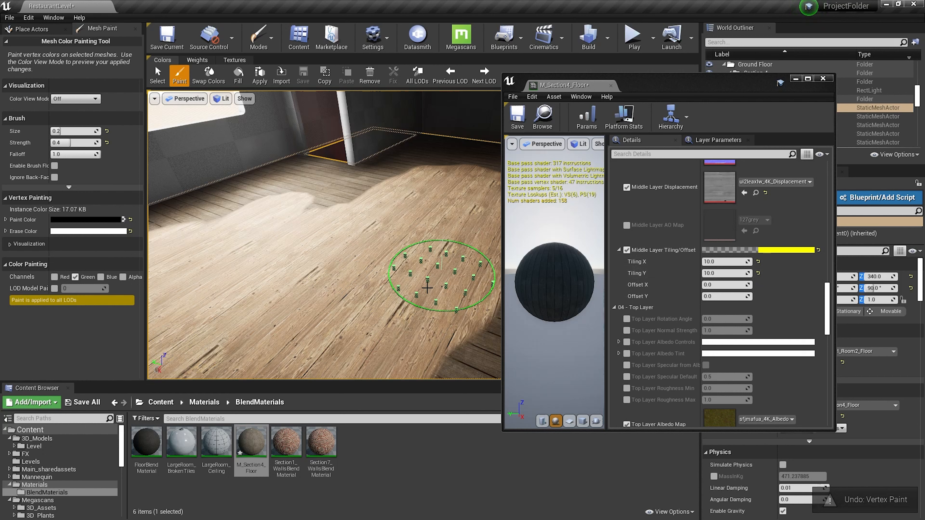
- Enable Base/Middle Layer Blend Controls, raise their Blend Amount to about 36.45, and inspect the blend across the floor
scroll(717, 266, up, 15)
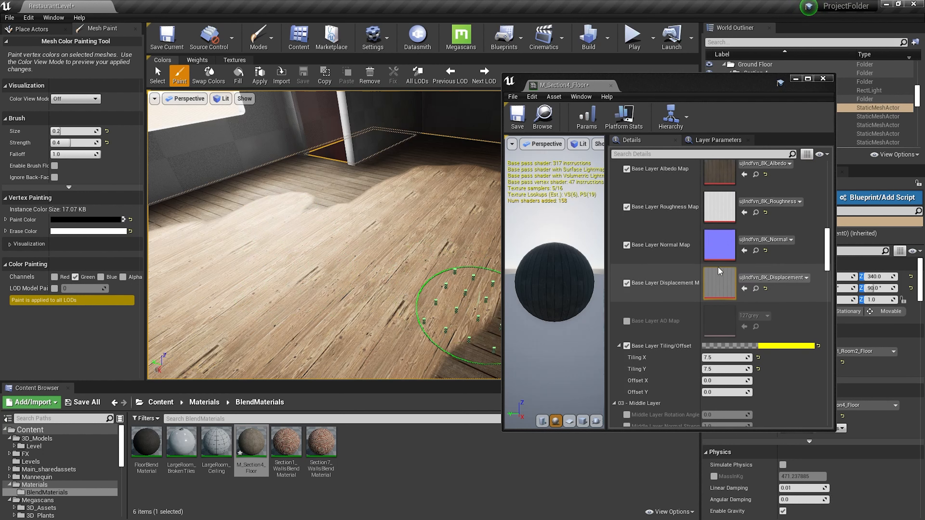
scroll(717, 266, up, 6)
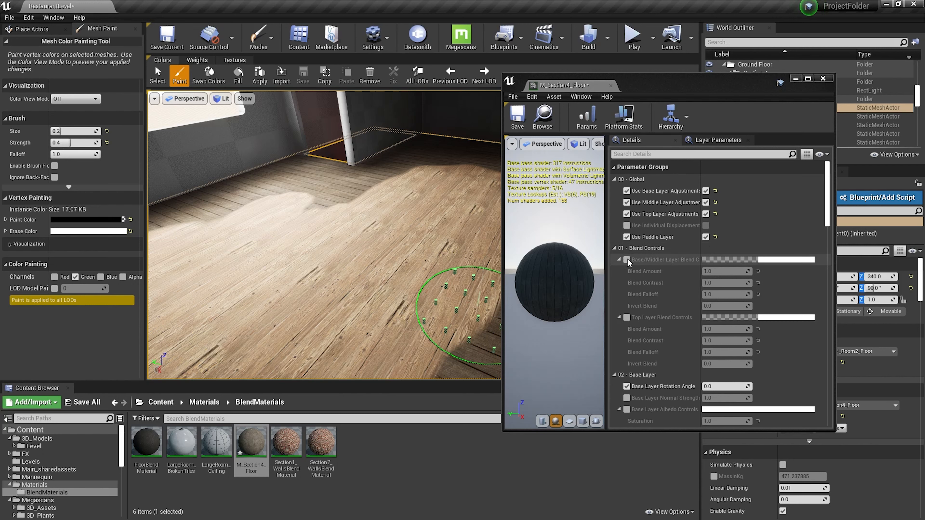
click(627, 259)
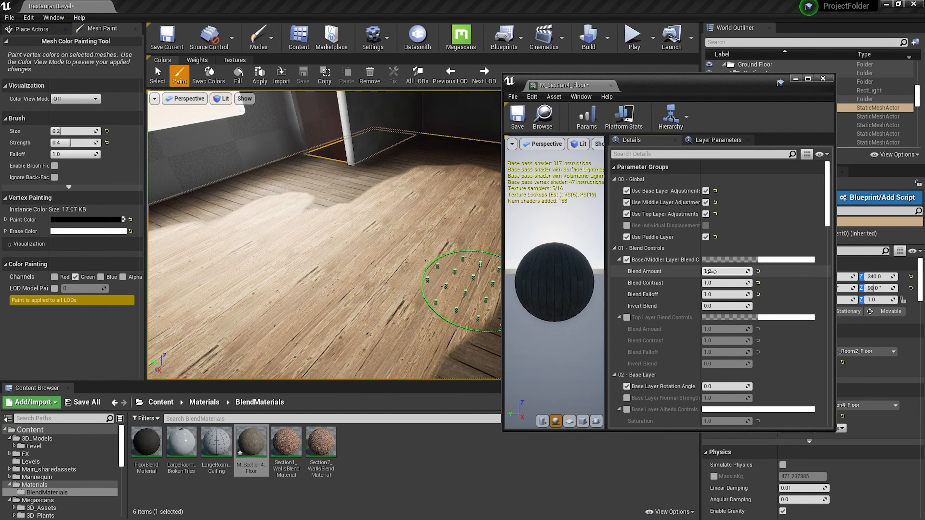
drag(725, 271, 788, 271)
mouse_move(310, 299)
right_down()
mouse_move(288, 262)
mouse_move(308, 208)
mouse_move(419, 167)
mouse_move(408, 176)
mouse_move(368, 162)
mouse_move(366, 176)
right_up()
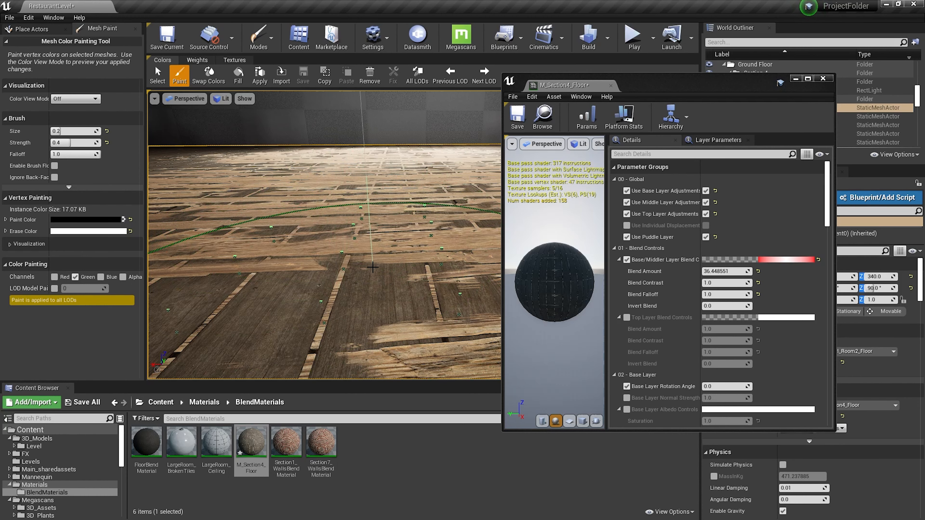
mouse_move(235, 323)
right_down()
mouse_move(235, 351)
mouse_move(235, 319)
mouse_move(239, 338)
mouse_move(248, 310)
mouse_move(248, 343)
mouse_move(246, 333)
mouse_move(354, 247)
right_up()
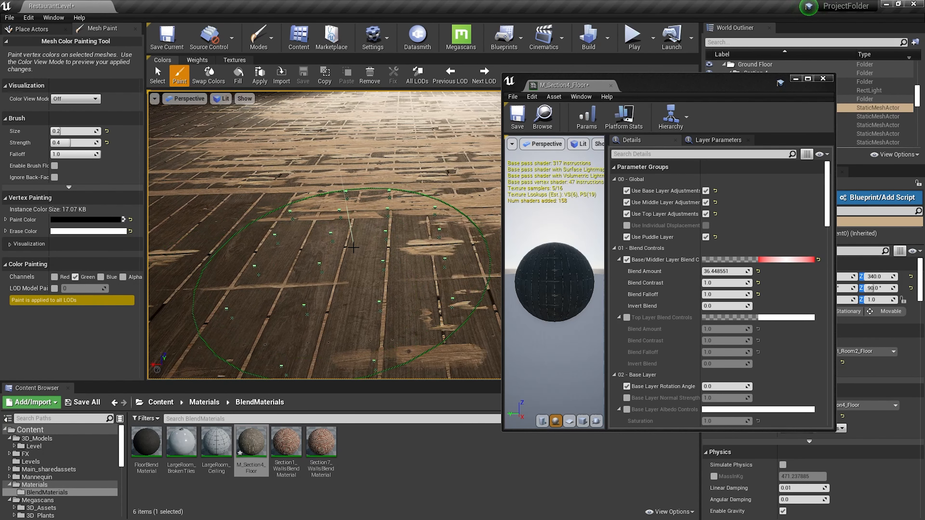
- Set the Base/Middle Layer Blend Amount to 1
click(626, 259)
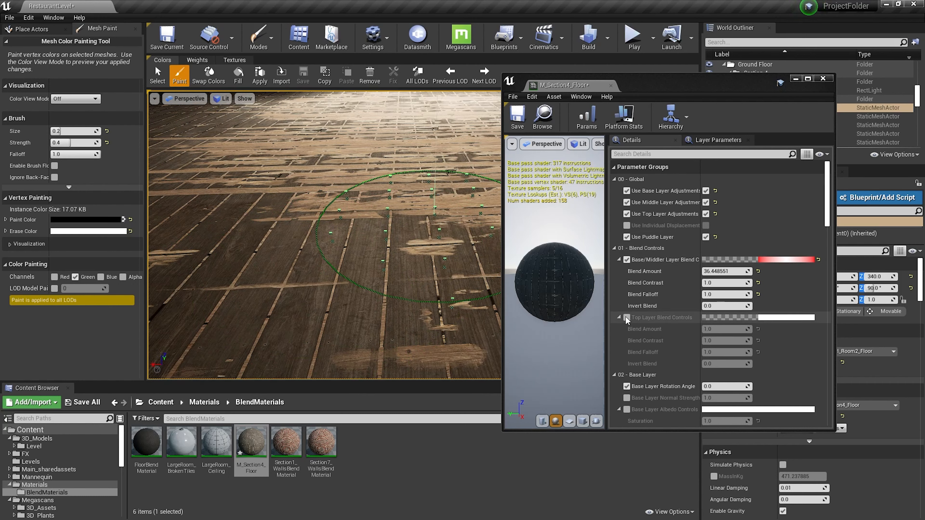
click(725, 271)
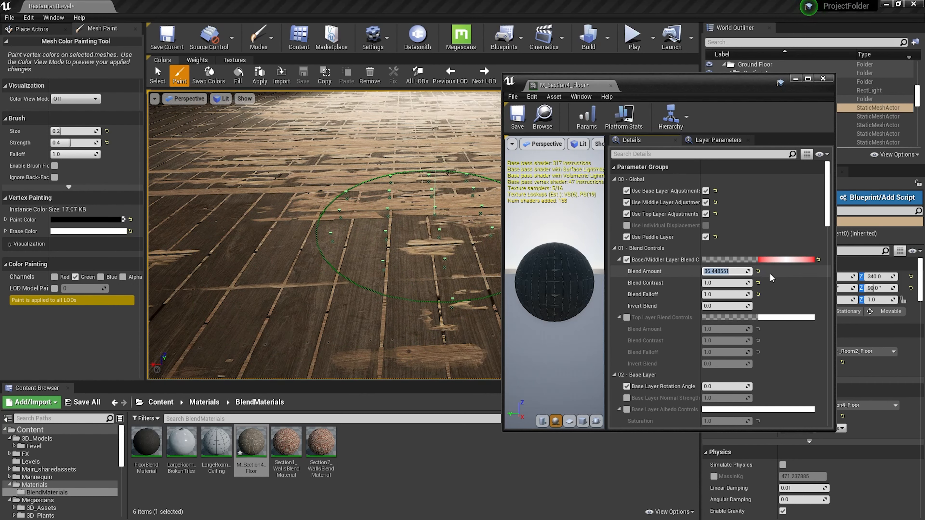
text(1)
key(Return)
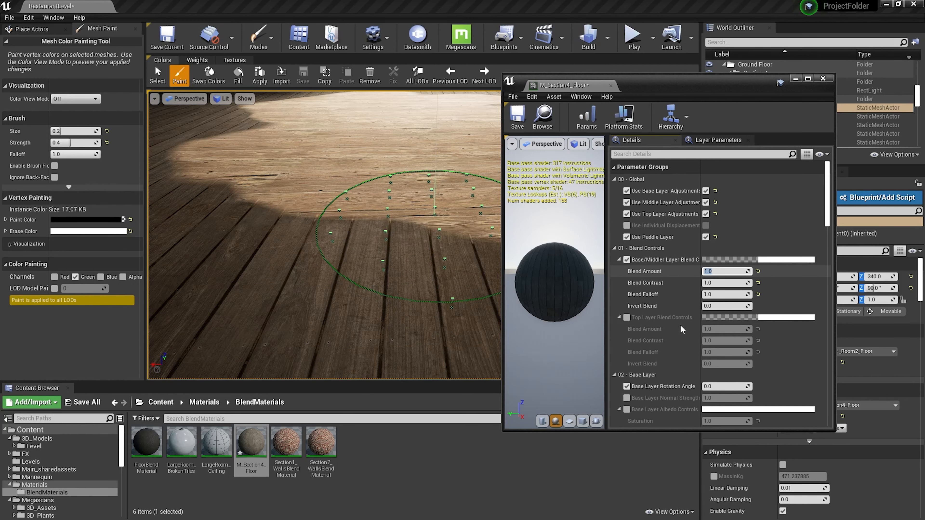
- Enable Top Layer Blend Controls and paint a top-layer moss patch on the dark wood with the Green channel
click(627, 317)
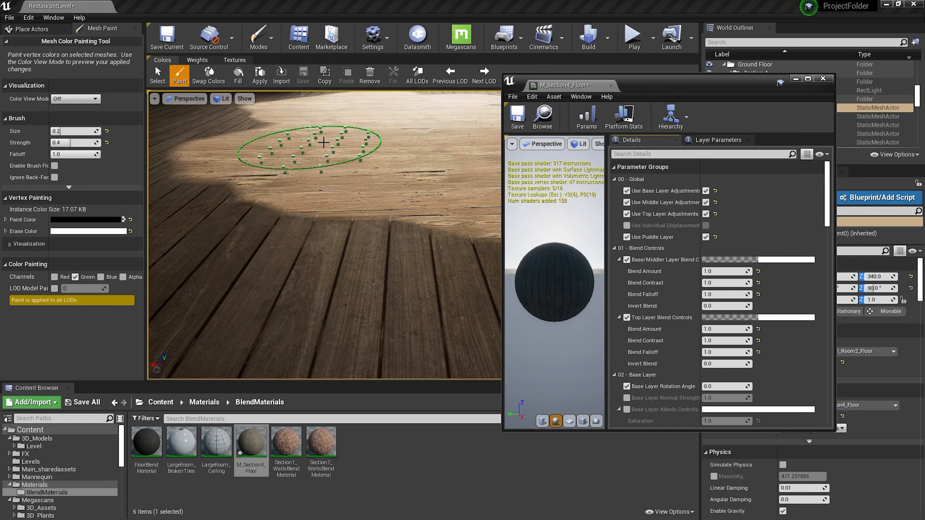
mouse_move(321, 256)
mouse_down()
mouse_move(328, 302)
mouse_move(241, 330)
mouse_up()
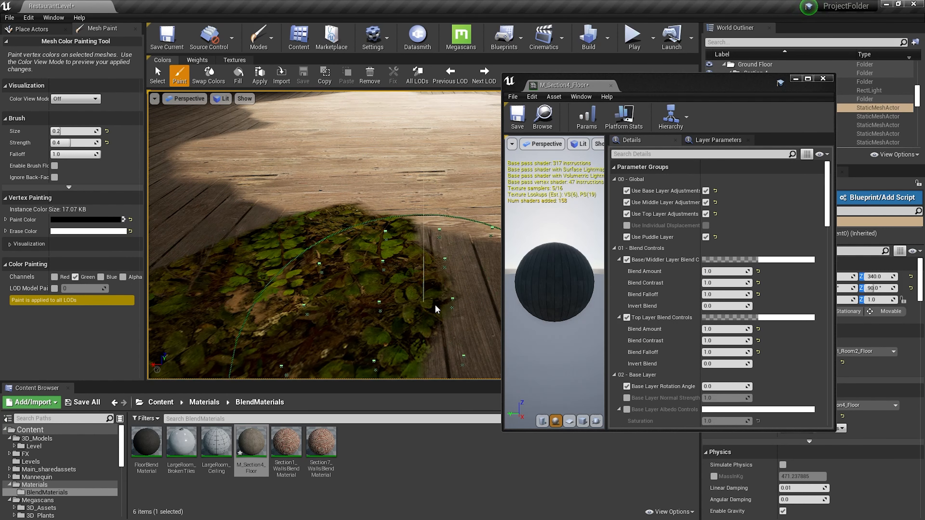
scroll(437, 309, down, 6)
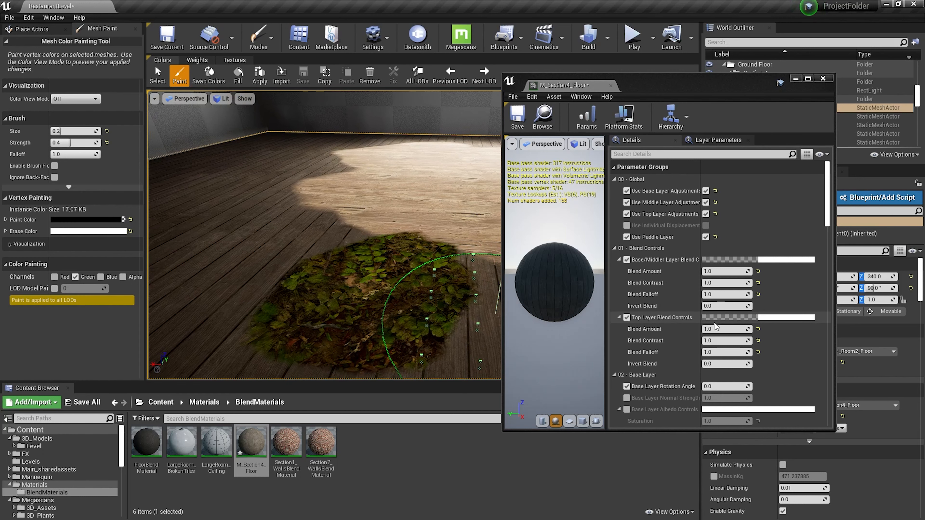
- Raise the Top Layer Blend Amount to about 10.03 and inspect the moss edges on the planks
drag(717, 329, 753, 329)
mouse_move(430, 255)
right_down()
mouse_move(314, 248)
mouse_move(401, 188)
mouse_move(427, 145)
mouse_move(383, 130)
mouse_move(326, 144)
mouse_move(355, 204)
right_up()
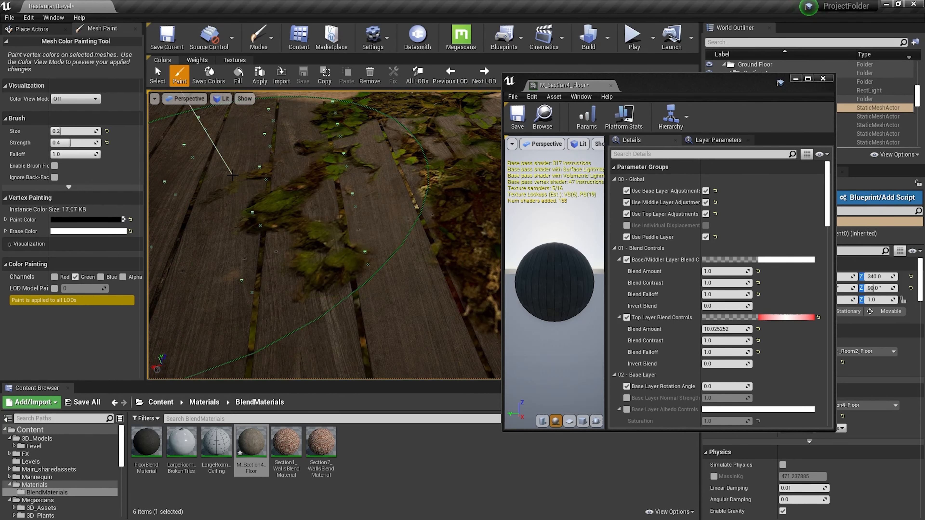
mouse_move(286, 192)
right_down()
mouse_move(391, 288)
mouse_move(359, 271)
mouse_move(286, 192)
right_up()
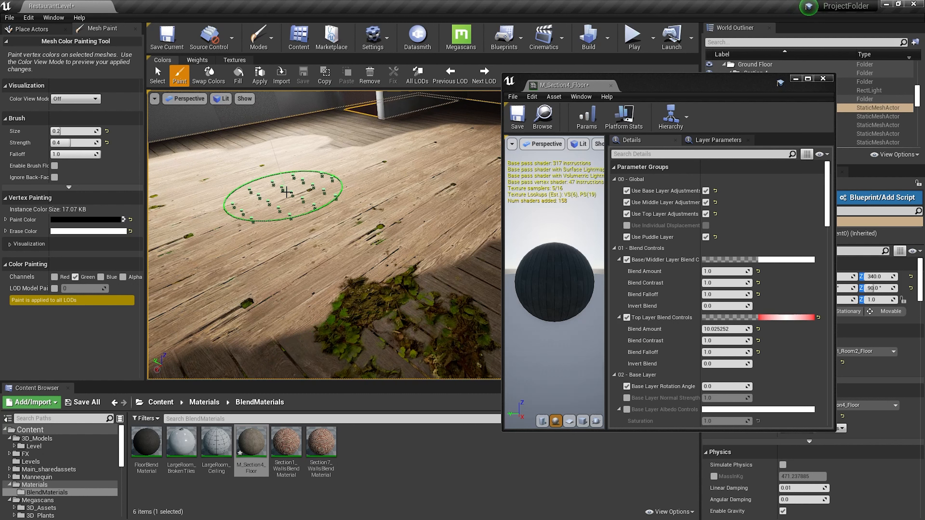
- Try a Base/Middle Layer Blend Falloff of about 4.48, and restore it to 1
scroll(733, 306, down, 4)
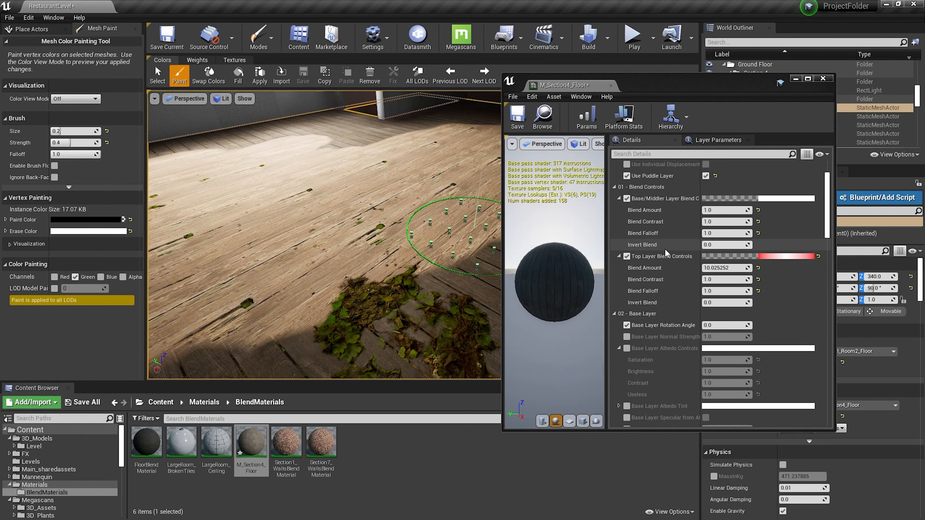
scroll(664, 249, up, 1)
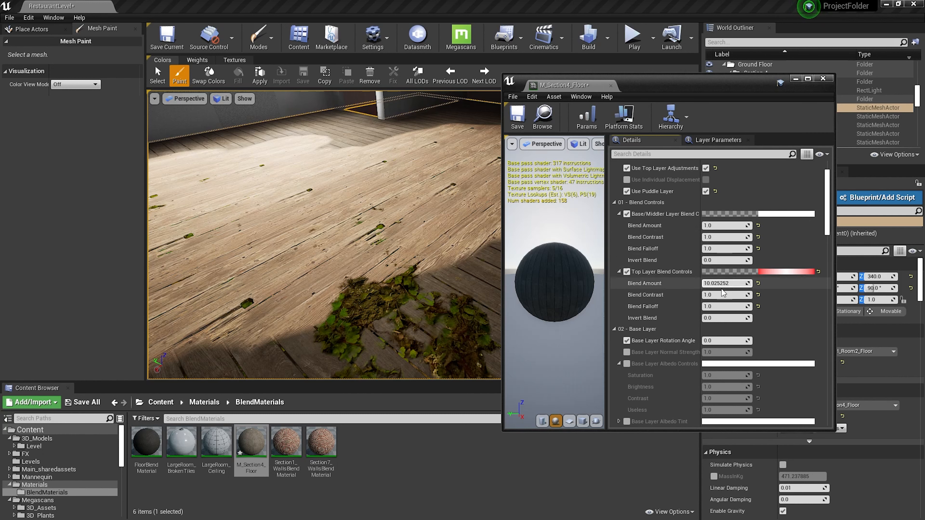
drag(708, 248, 718, 249)
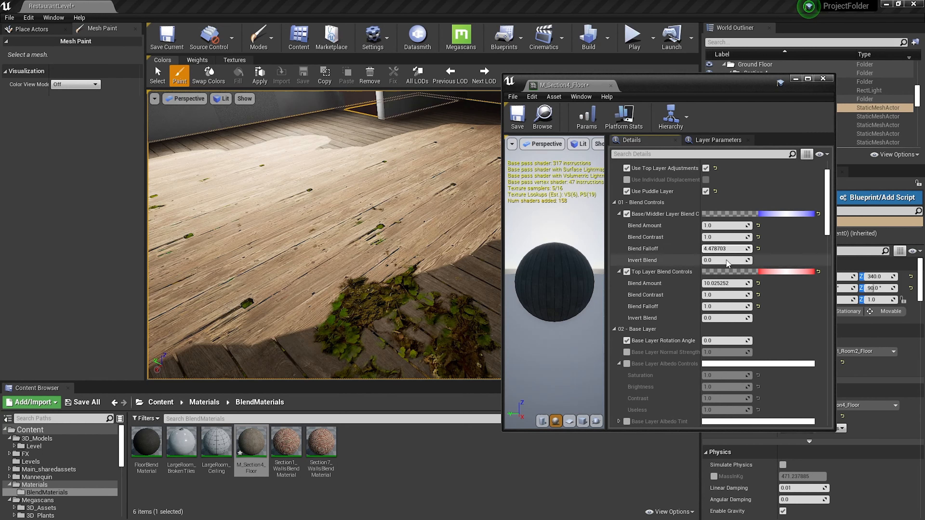
drag(714, 249, 709, 249)
- Paint a puddle patch on the dark wood beside the moss using only the Blue channel
right_drag(342, 186, 445, 182)
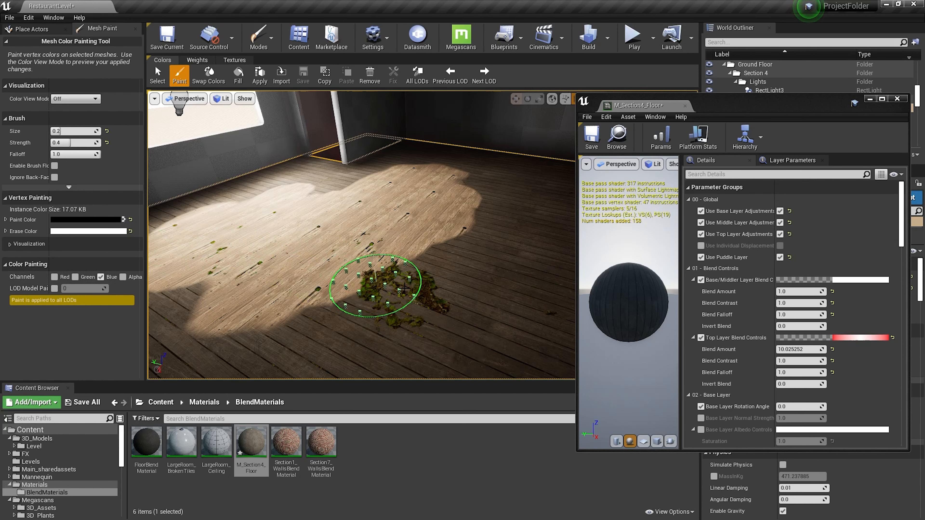
mouse_move(478, 274)
right_down()
mouse_move(477, 215)
mouse_move(515, 169)
right_up()
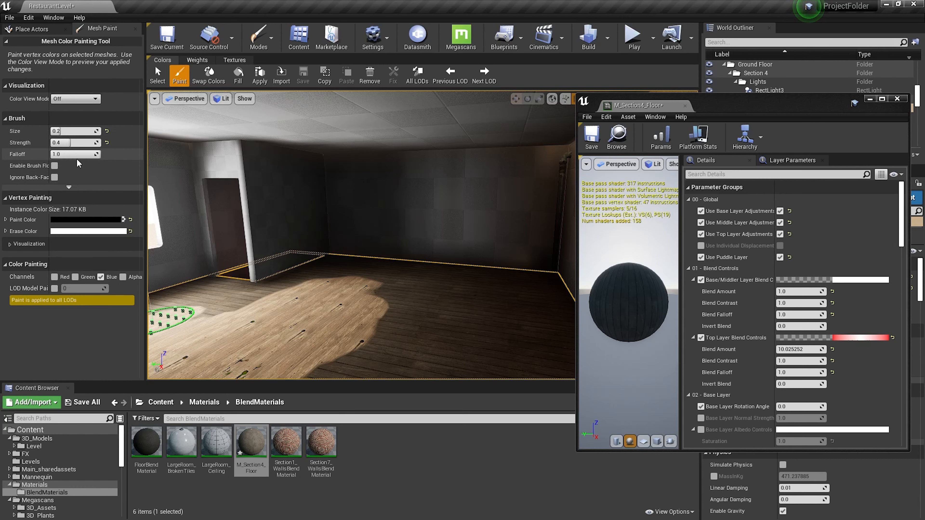
mouse_move(406, 313)
right_down()
mouse_move(458, 293)
mouse_move(412, 207)
mouse_move(367, 191)
mouse_move(396, 317)
right_up()
mouse_move(395, 255)
mouse_down()
mouse_move(387, 271)
mouse_move(395, 302)
mouse_move(440, 279)
mouse_move(382, 305)
mouse_move(440, 265)
mouse_move(521, 260)
mouse_up()
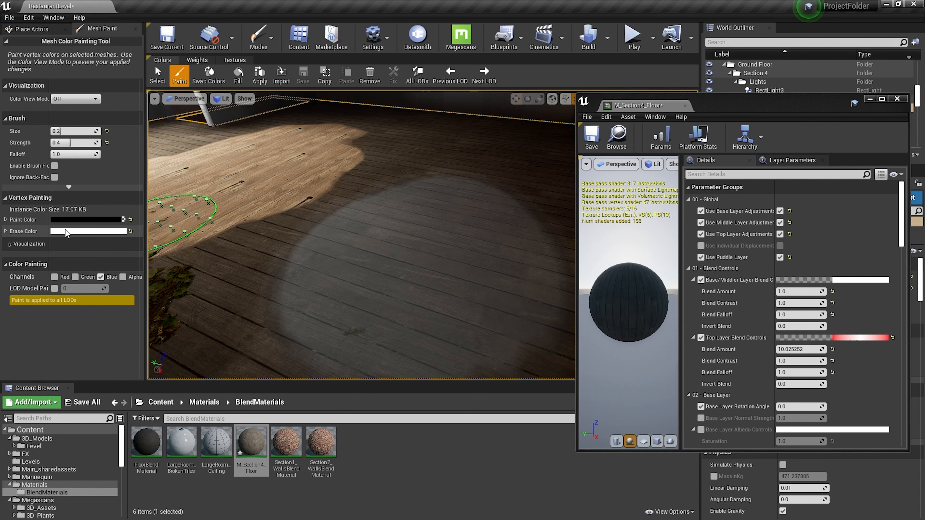
- Erase the puddle patch with swapped paint colors, and repaint it with the original paint color
key(x)
mouse_move(419, 247)
mouse_down()
mouse_move(506, 199)
mouse_move(351, 340)
mouse_move(299, 314)
mouse_move(228, 317)
mouse_up()
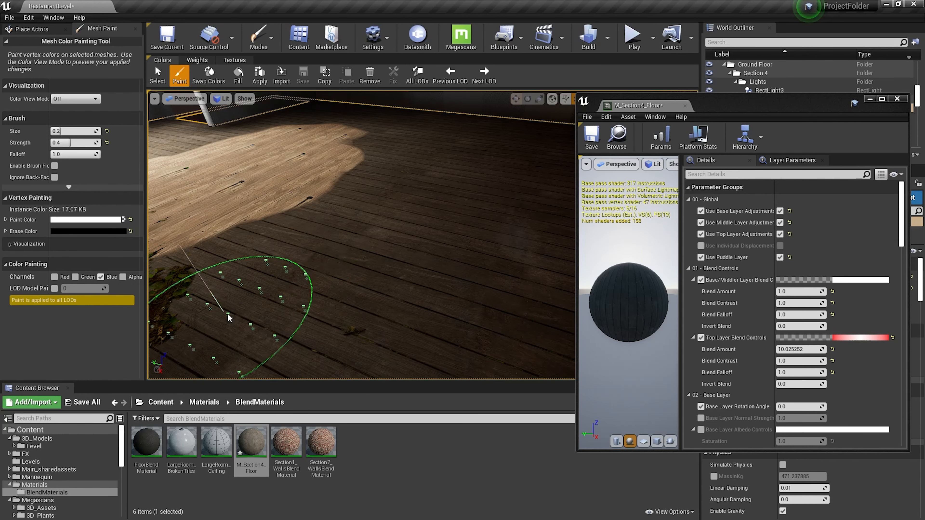
key(x)
mouse_move(340, 299)
mouse_down()
mouse_move(452, 266)
mouse_move(375, 270)
mouse_move(386, 204)
mouse_move(437, 199)
mouse_move(372, 273)
mouse_move(489, 262)
mouse_move(511, 279)
mouse_up()
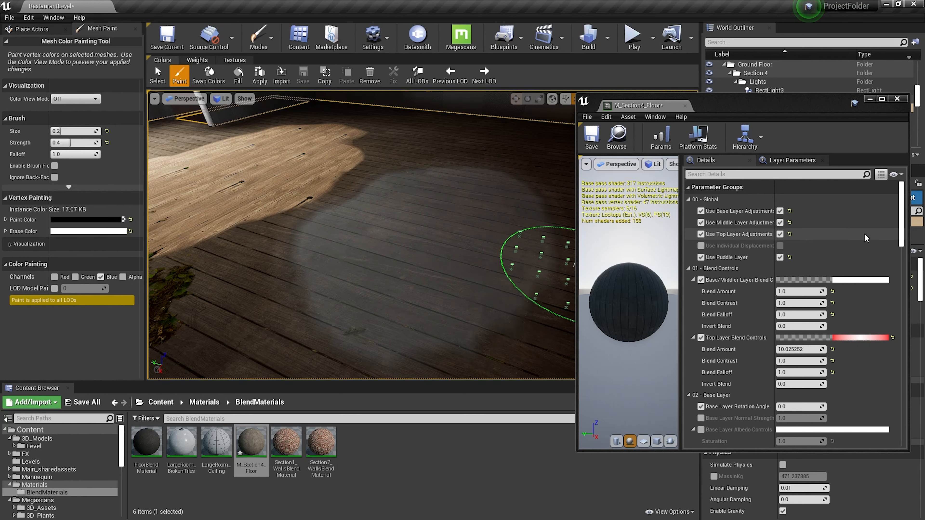
- Try the Puddle Layer's Liquid Height Max at about 0.92 and -0.04, and disable the override
drag(900, 206, 892, 364)
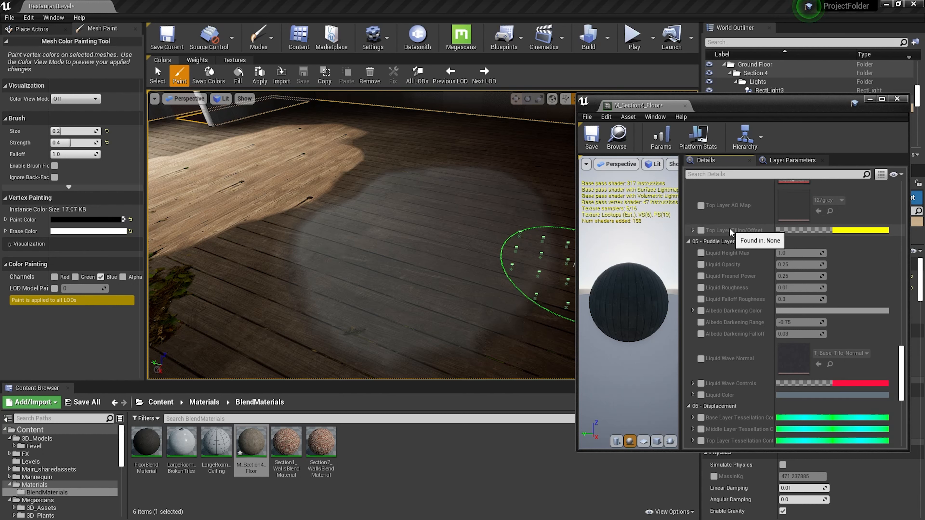
click(701, 253)
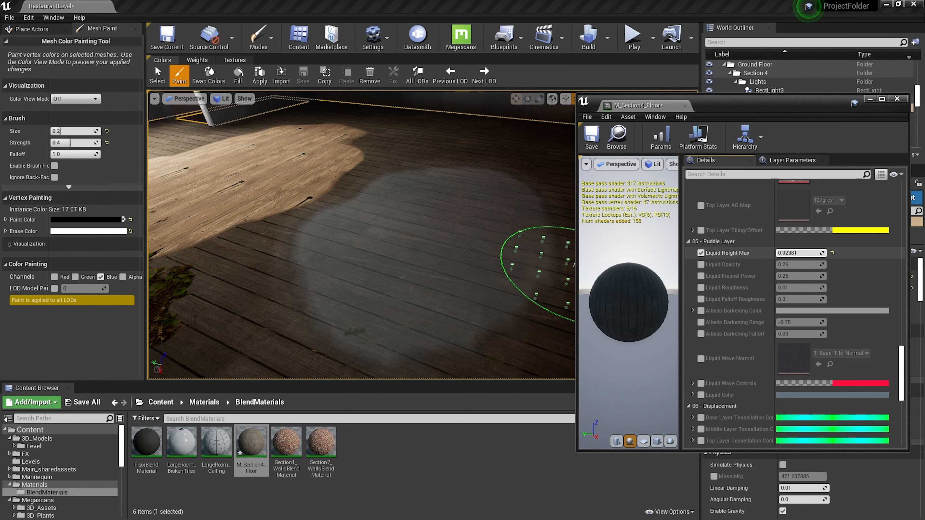
mouse_move(798, 253)
mouse_down()
mouse_move(786, 253)
mouse_move(799, 253)
mouse_up()
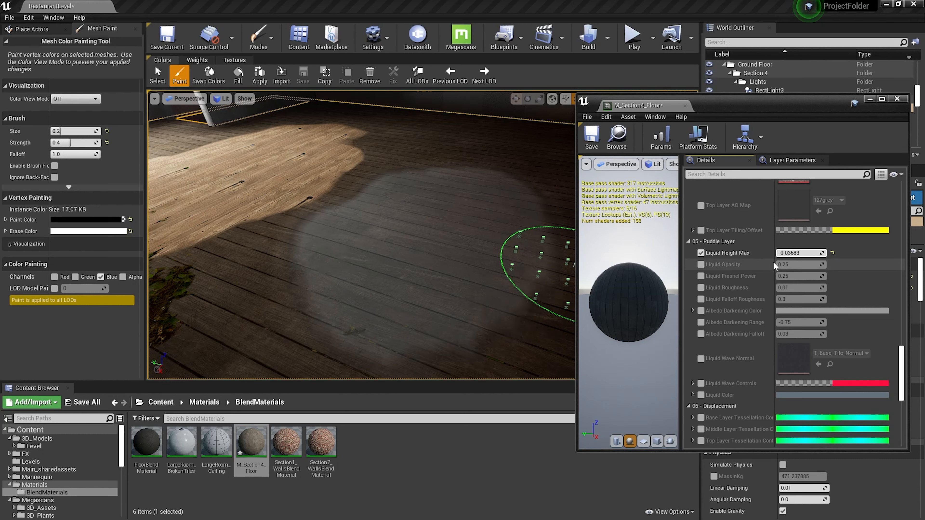
click(701, 253)
- Try a Liquid Opacity of about 0.44 on the puddle, undo the change, and disable the override
click(701, 264)
drag(799, 265, 810, 265)
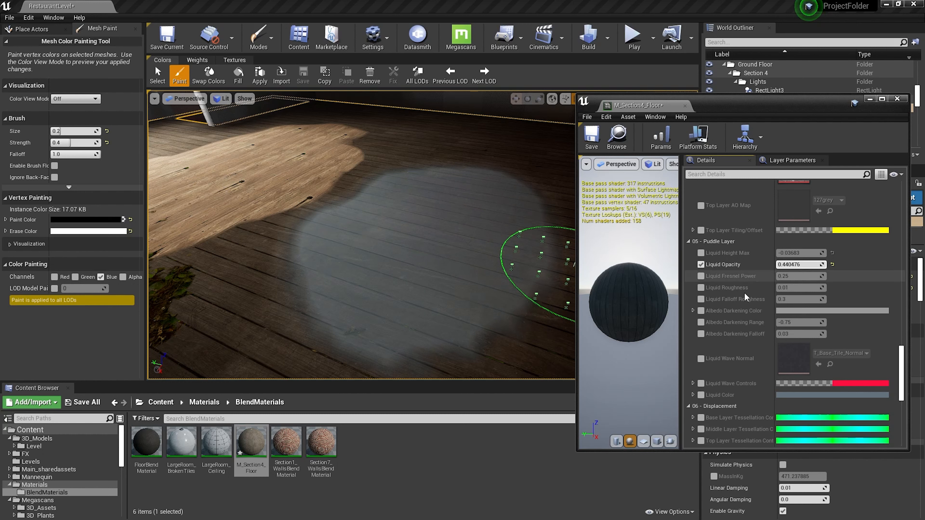
key(ctrl+z)
click(701, 265)
- Try Liquid Fresnel Power at about 0.75 and 0.5 on the puddle, and disable the override
click(700, 276)
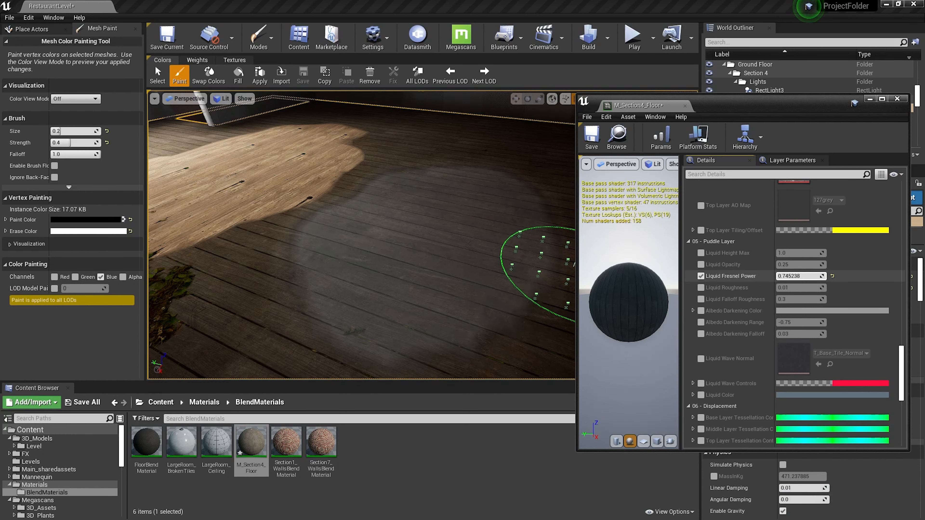
drag(801, 277, 790, 276)
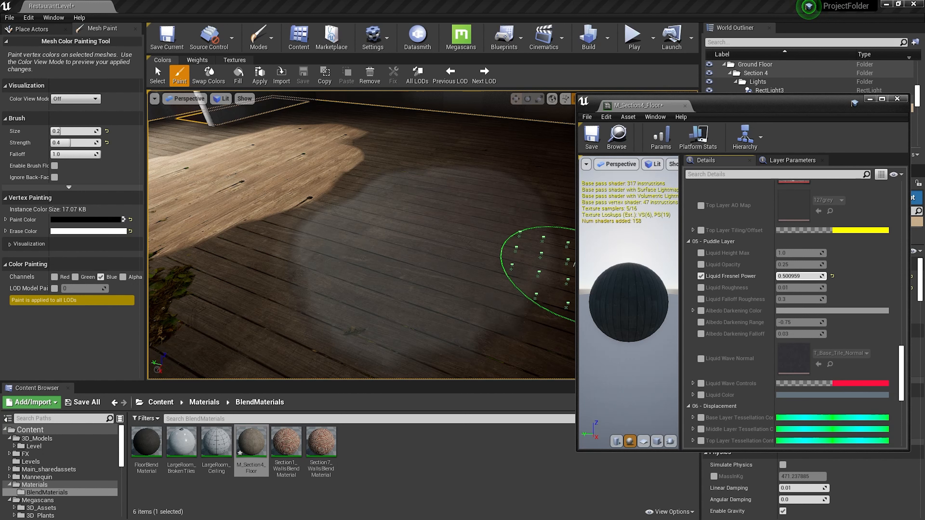
click(700, 276)
- Try an extremely high Liquid Roughness on the puddle, undo the changes, and disable the override
click(700, 288)
mouse_move(802, 287)
mouse_down()
mouse_move(816, 287)
mouse_move(786, 287)
mouse_up()
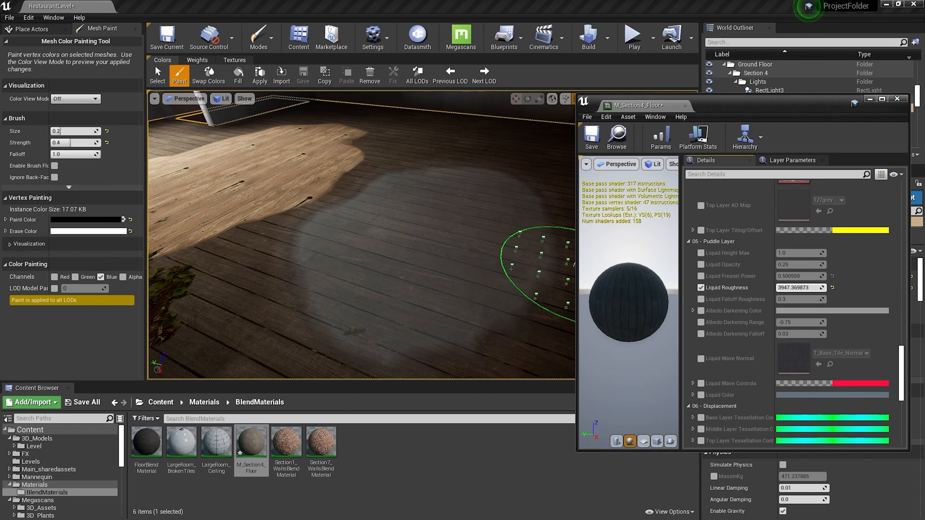
key(ctrl+z)
key(ctrl+z)
key(ctrl+z)
key(ctrl+z)
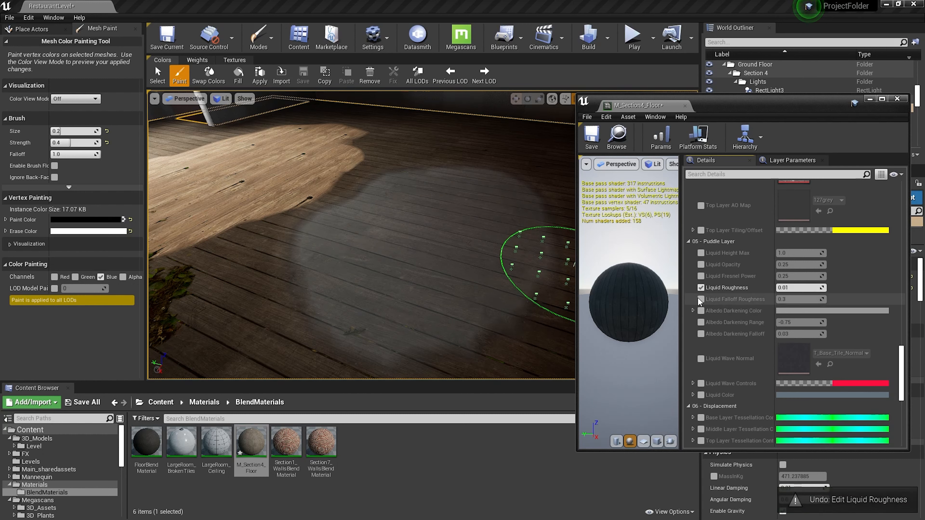
click(701, 287)
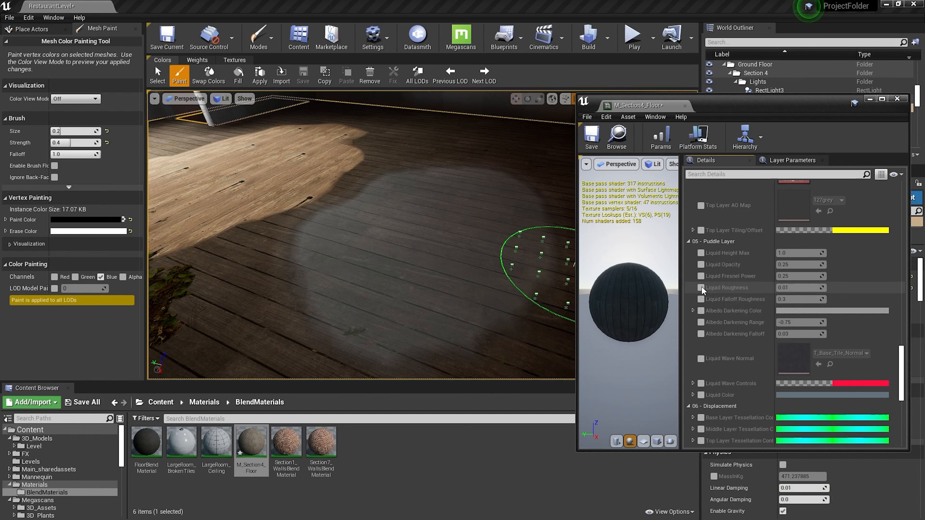
- Try a dark blue Albedo Darkening Color (R 0.021154, G 0.060871, B 0.328125) on the puddle, and disable the override
click(693, 311)
click(700, 310)
scroll(817, 246, up, 5)
scroll(817, 246, up, 5)
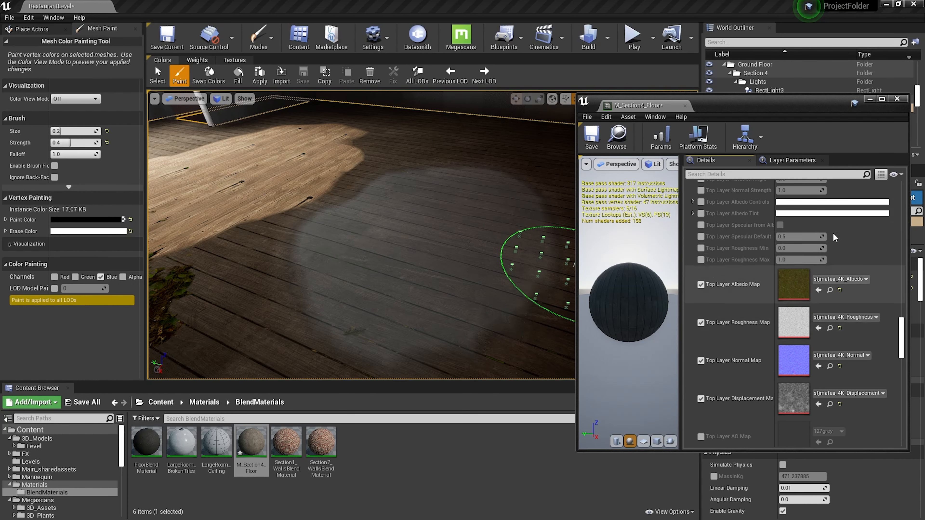
scroll(788, 276, down, 5)
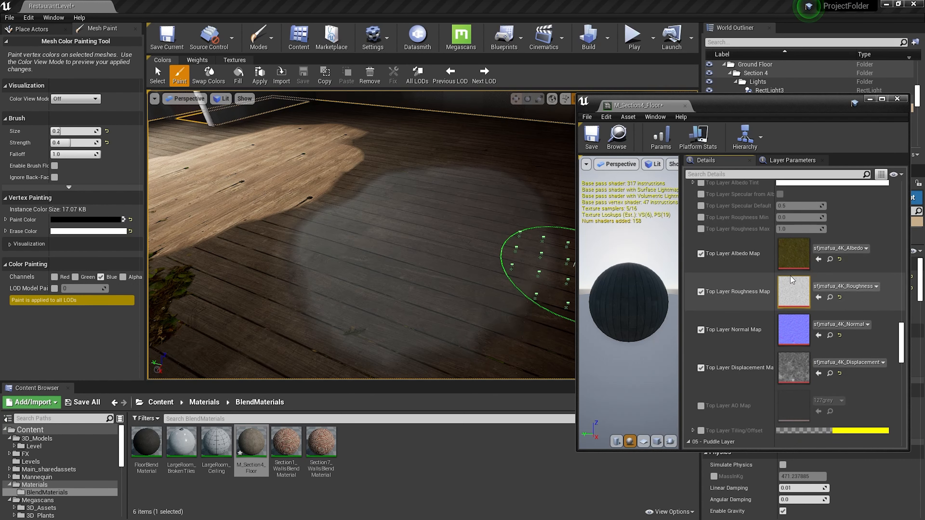
scroll(798, 262, down, 2)
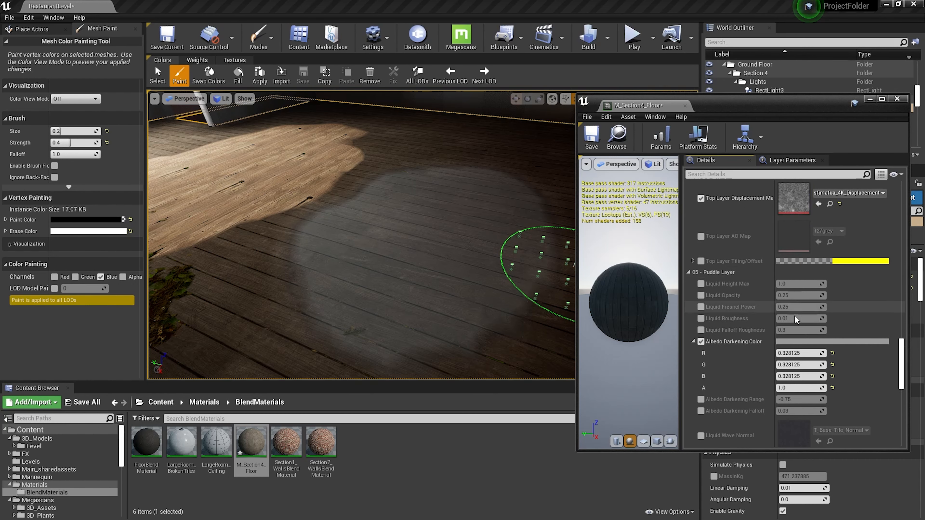
click(785, 342)
mouse_move(609, 335)
mouse_down()
mouse_move(614, 321)
mouse_move(661, 325)
mouse_move(646, 339)
mouse_move(641, 376)
mouse_move(666, 352)
mouse_move(626, 306)
mouse_up()
mouse_move(601, 337)
mouse_down()
mouse_move(593, 331)
mouse_move(619, 321)
mouse_move(655, 347)
mouse_move(615, 368)
mouse_move(592, 318)
mouse_move(607, 308)
mouse_up()
click(721, 492)
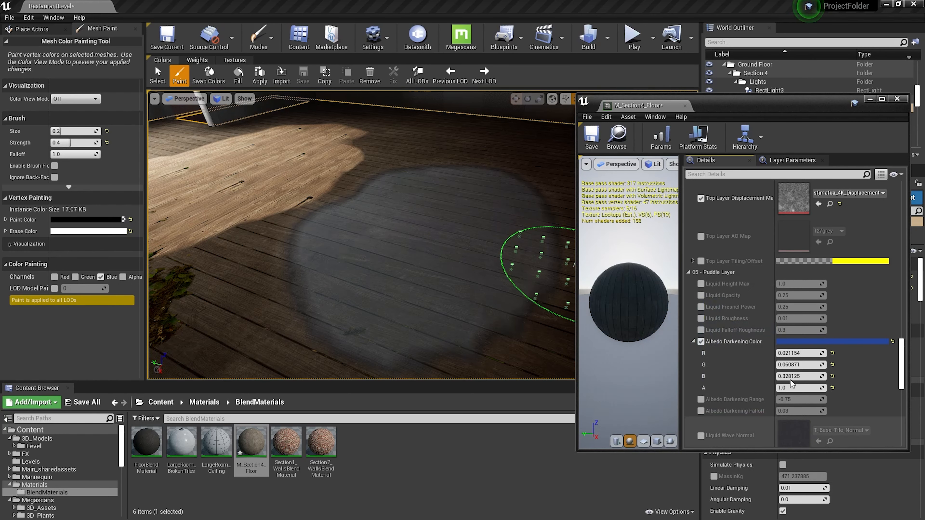
click(700, 341)
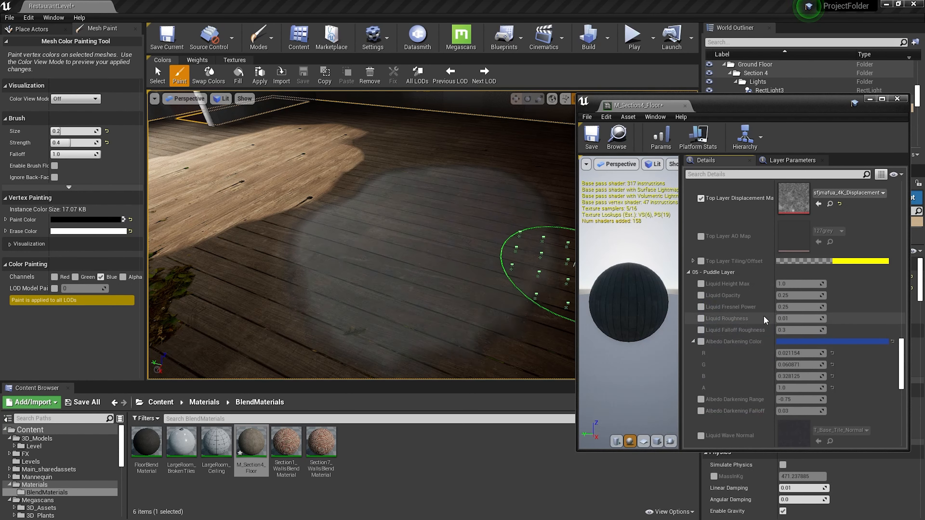
- Try a Liquid Wave Controls Wave Scale of about 5.97 on the puddle, undo the changes, and disable the override
scroll(757, 315, down, 2)
scroll(726, 308, down, 5)
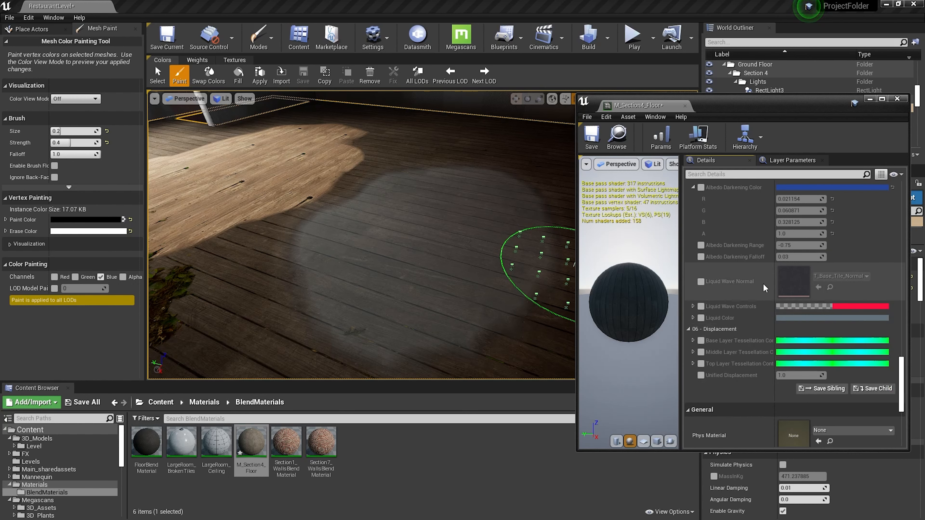
click(692, 306)
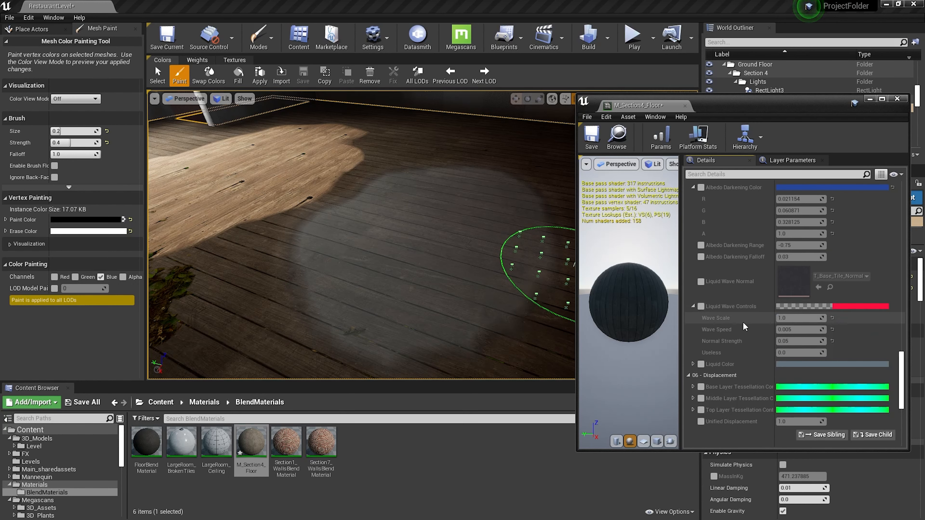
click(701, 306)
mouse_move(368, 248)
right_down()
mouse_move(345, 241)
mouse_move(361, 197)
mouse_move(325, 262)
mouse_move(186, 268)
mouse_move(181, 277)
mouse_move(183, 239)
right_up()
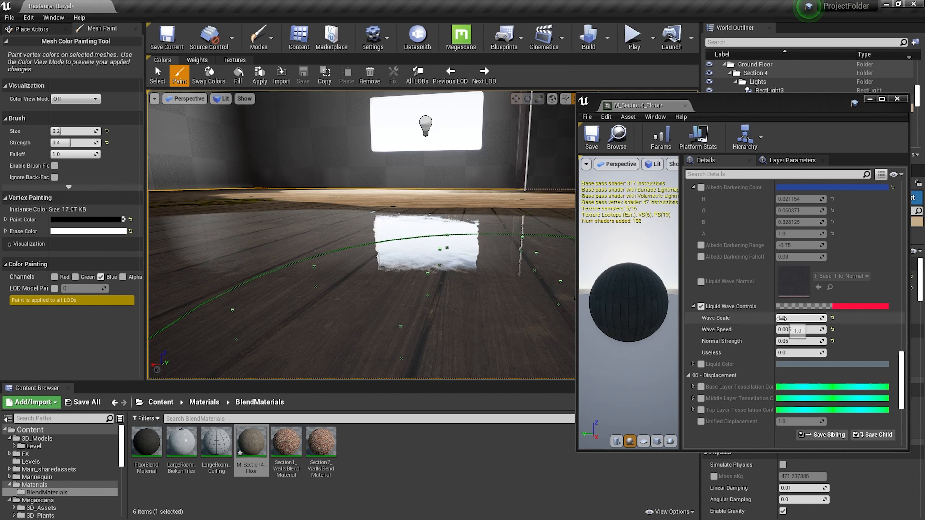
drag(797, 318, 815, 317)
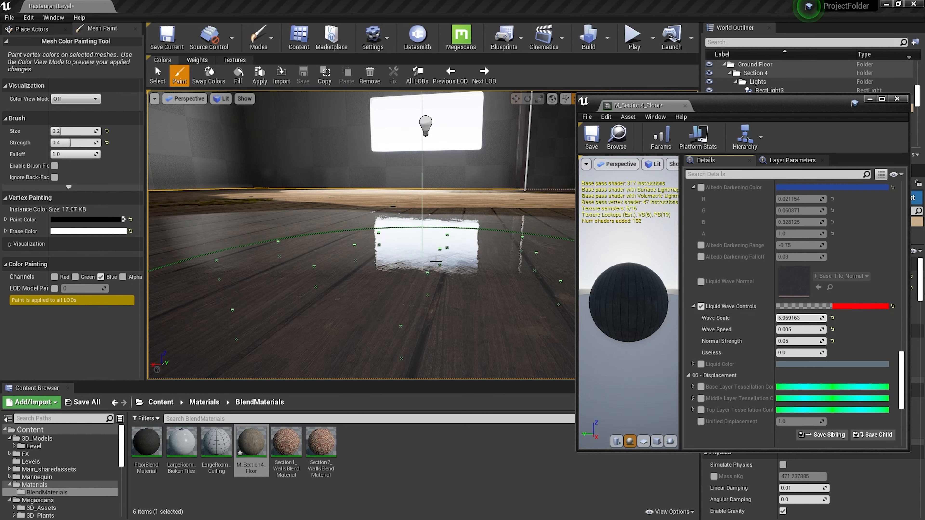
key(ctrl+z)
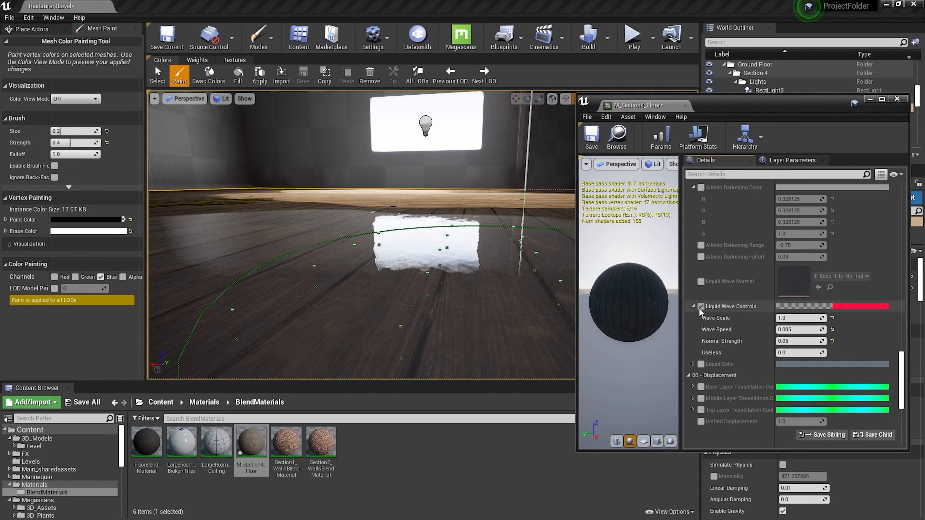
- Try a muted red (sRGB 7B5161FF) and a muted blue (sRGB 45567BFF) Liquid Color on the puddle, cancel, and disable the override
click(814, 366)
mouse_move(690, 339)
mouse_down()
mouse_move(647, 329)
mouse_move(636, 360)
mouse_move(652, 374)
mouse_move(687, 334)
mouse_up()
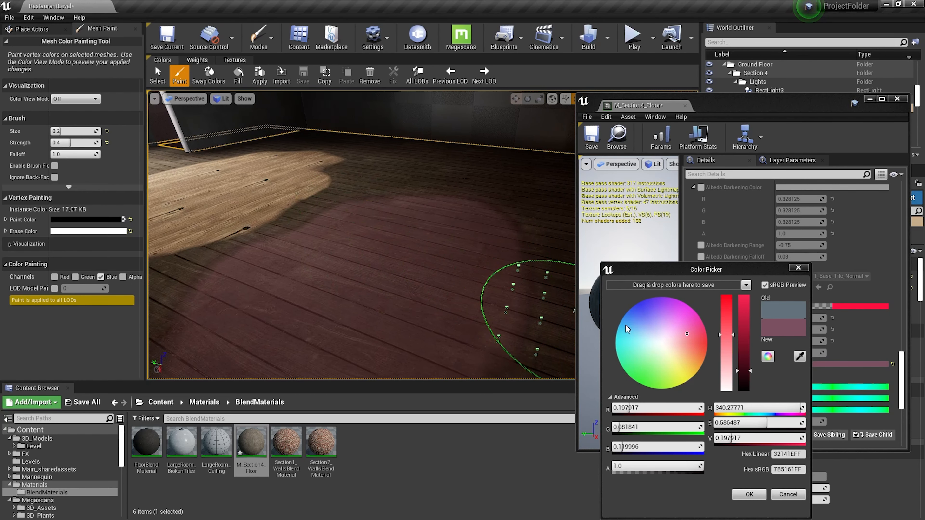
drag(655, 330, 650, 329)
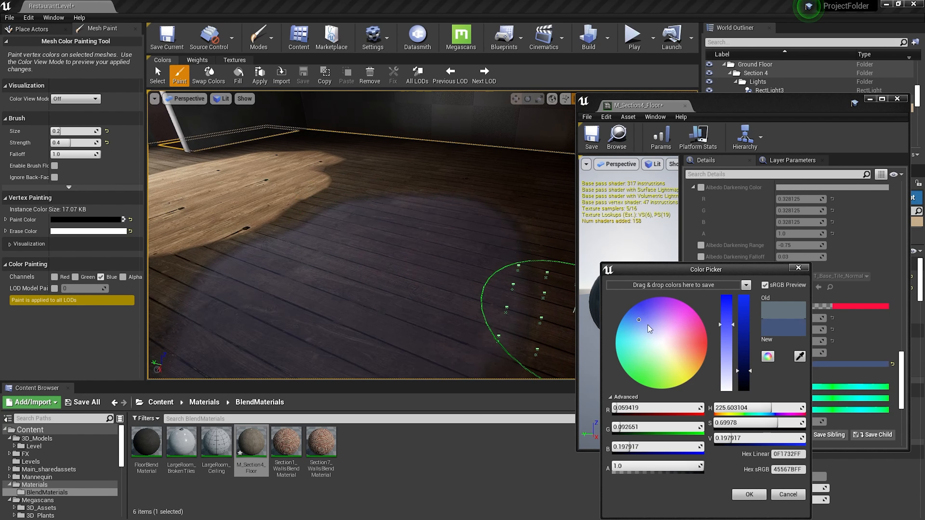
click(786, 495)
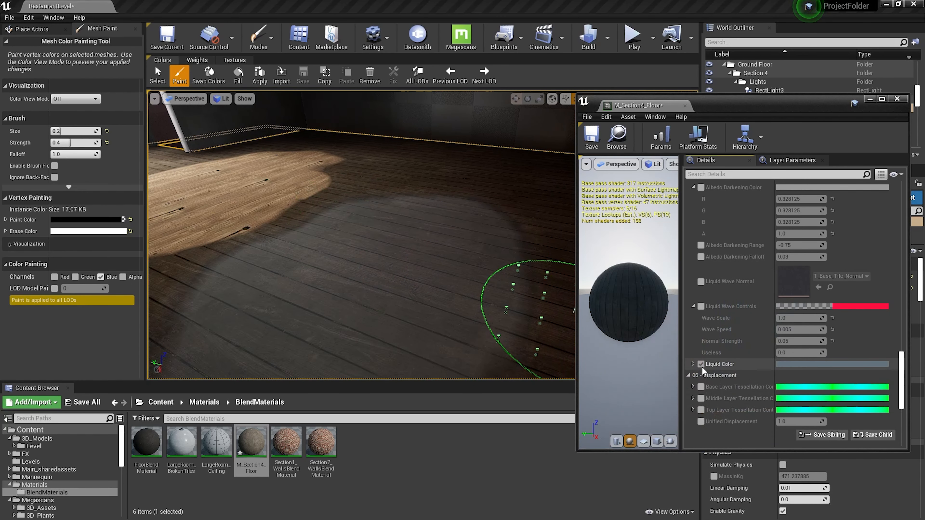
- Save the M_Section4_Floor material instance and close its editor
scroll(708, 352, down, 10)
scroll(713, 335, up, 8)
click(592, 135)
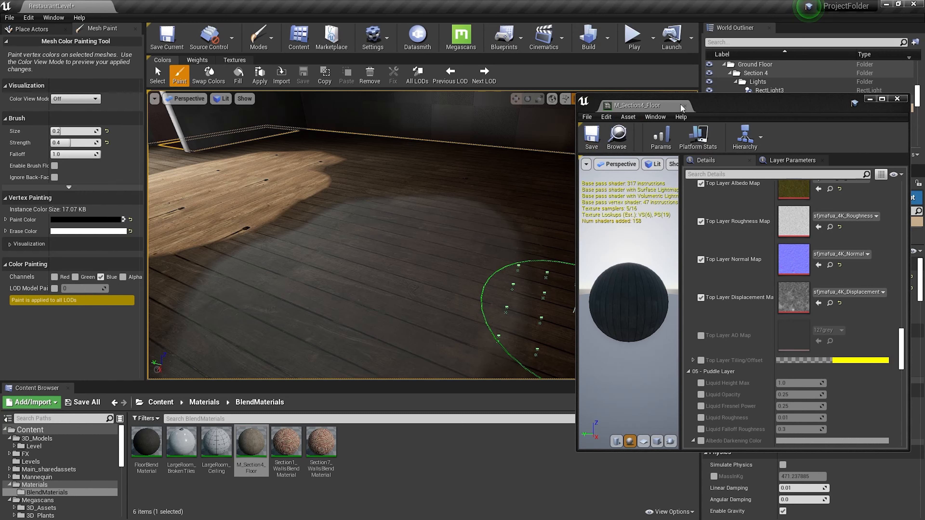
click(684, 106)
- Examine the dressed brick room from several viewpoints, checking the blended floor, vegetation, debris and walls
mouse_move(344, 195)
right_down()
mouse_move(361, 243)
mouse_move(434, 240)
mouse_move(424, 192)
mouse_move(454, 165)
mouse_move(565, 221)
right_up()
key(s)
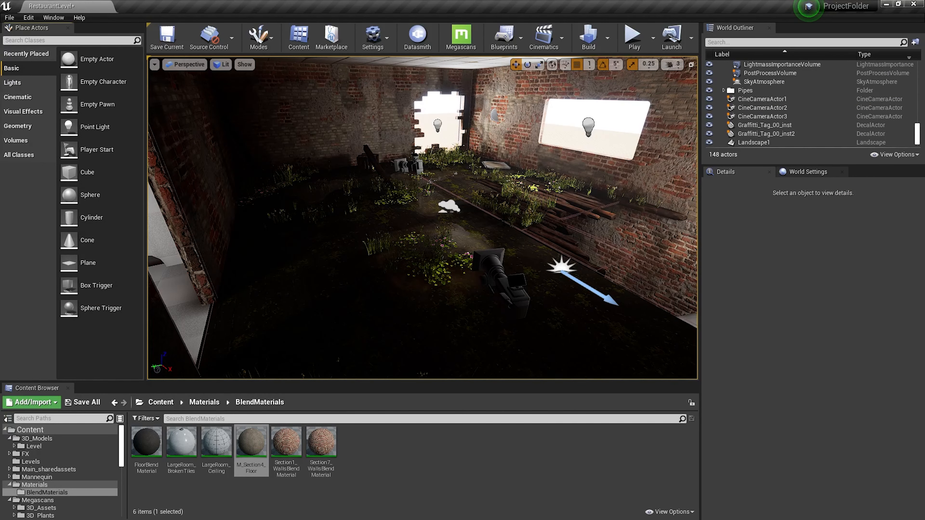
right_drag(459, 198, 575, 147)
key(w)
key(w)
key(w)
right_drag(411, 303, 480, 270)
key(w)
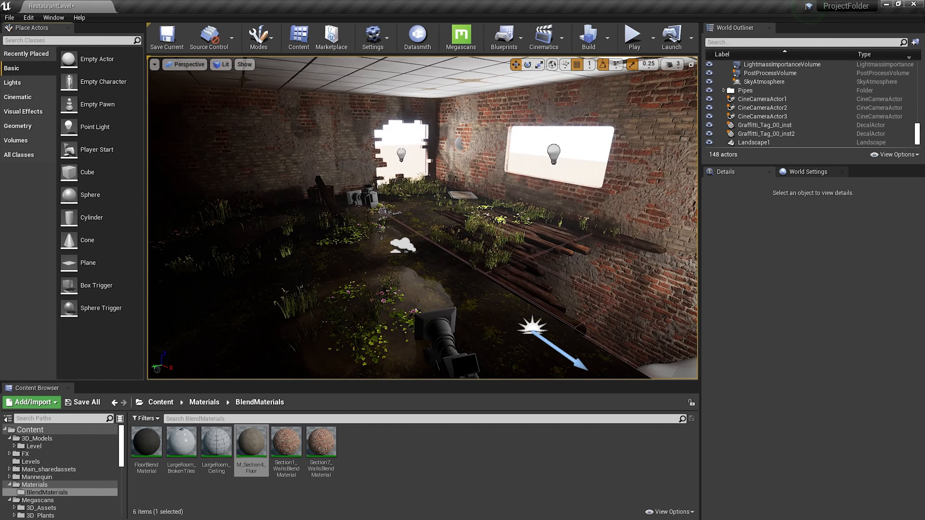